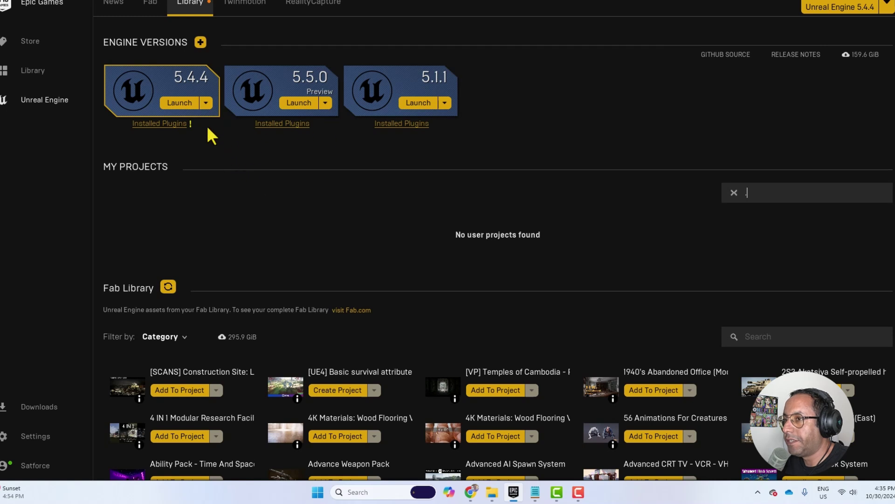
Launch Unreal Engine 5.4.4 from the Epic Games Launcher library
{"action": "left_click", "coordinate": [179, 102]}
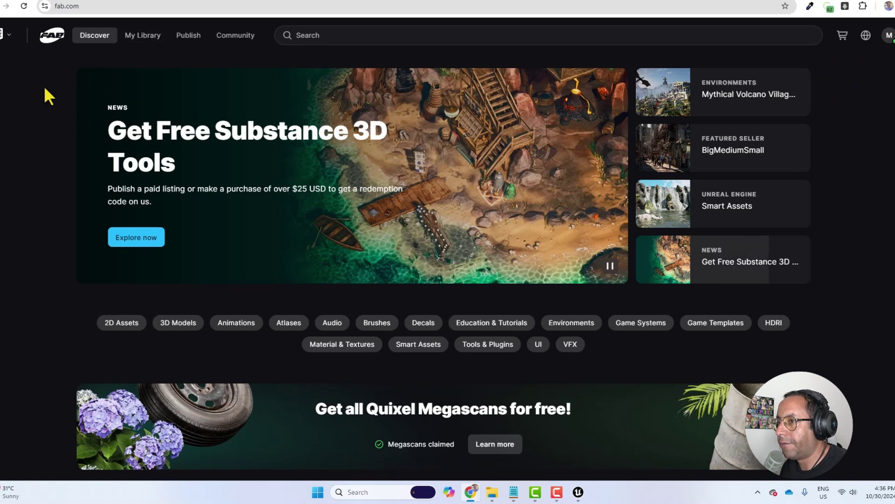
Browse Fab's 3D Models filtered to Free and scroll through the results
{"action": "mouse_move", "coordinate": [94, 37]}
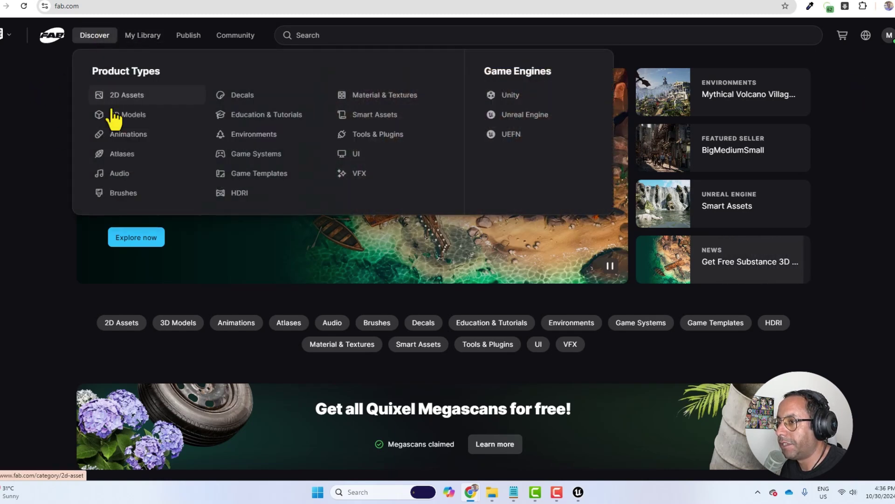
{"action": "left_click", "coordinate": [131, 114]}
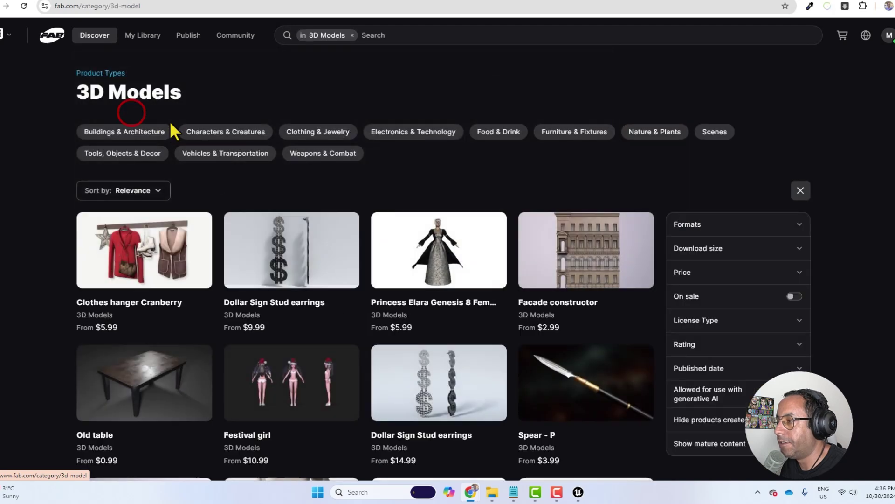
{"action": "left_click", "coordinate": [700, 272]}
{"action": "left_click", "coordinate": [680, 322]}
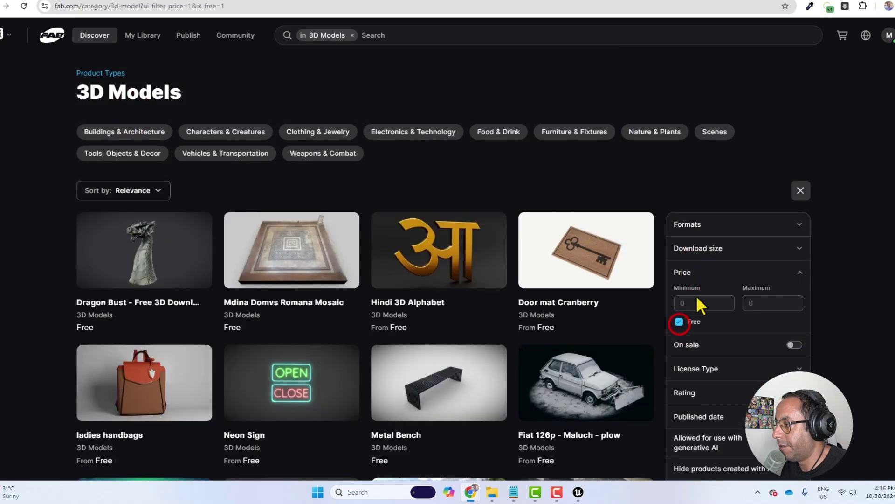
{"action": "scroll", "coordinate": [486, 171], "scroll_direction": "down", "scroll_amount": 12}
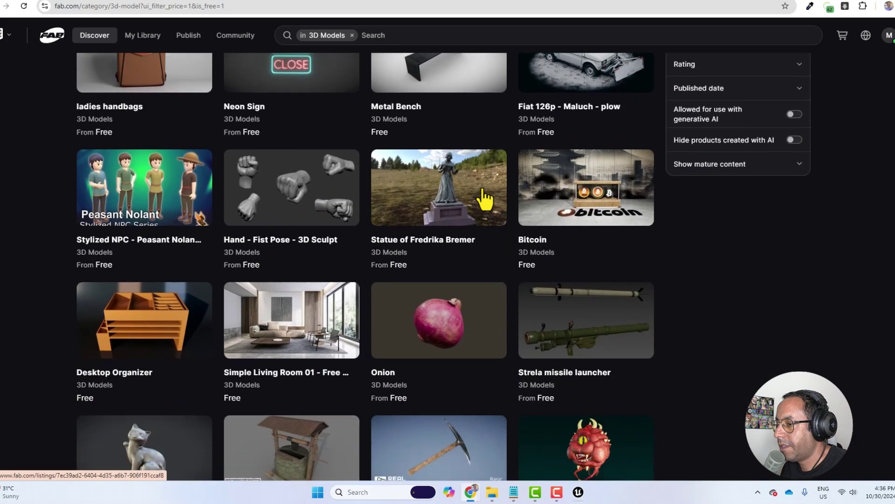
{"action": "scroll", "coordinate": [491, 198], "scroll_direction": "down", "scroll_amount": 9}
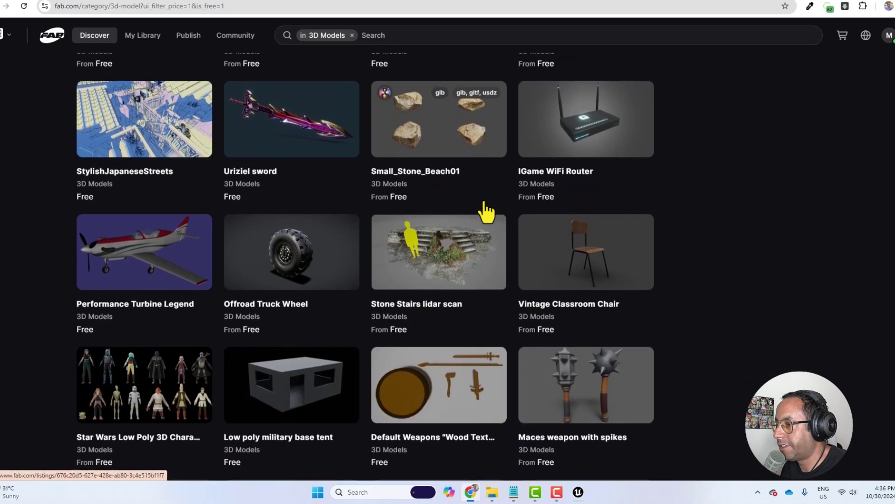
{"action": "scroll", "coordinate": [490, 197], "scroll_direction": "down", "scroll_amount": 15}
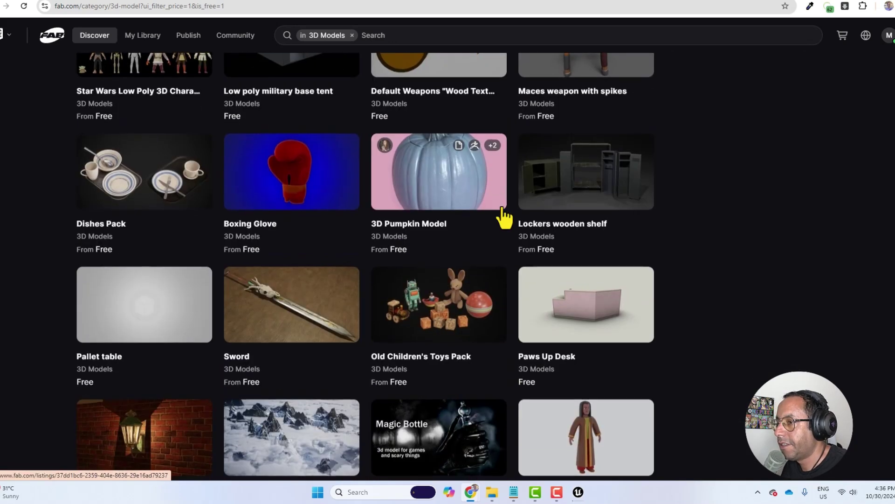
{"action": "scroll", "coordinate": [509, 215], "scroll_direction": "down", "scroll_amount": 15}
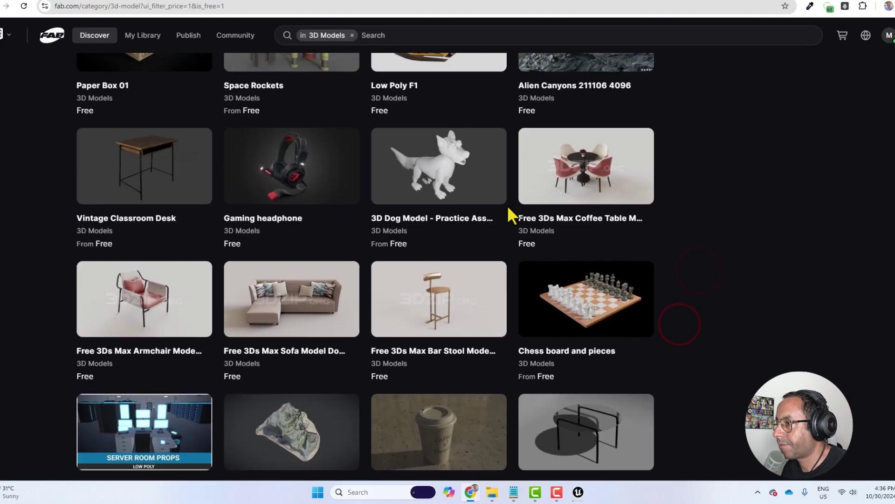
{"action": "scroll", "coordinate": [508, 220], "scroll_direction": "down", "scroll_amount": 7}
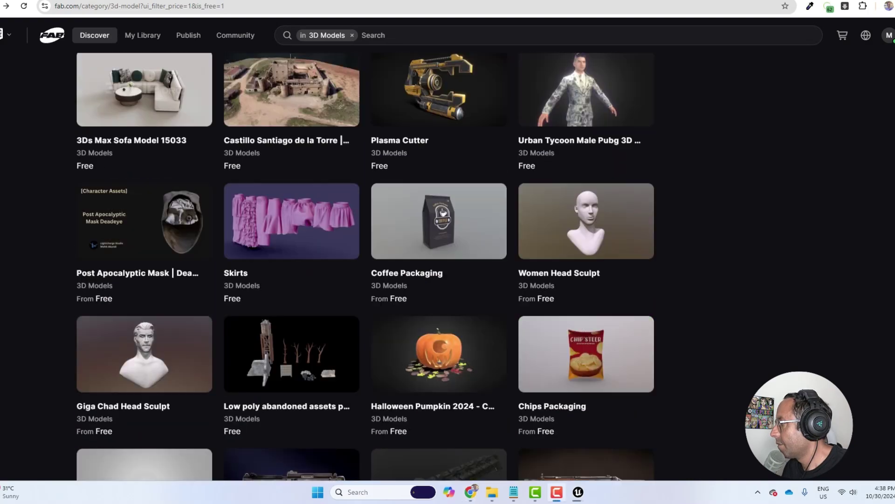
{"action": "scroll", "coordinate": [597, 243], "scroll_direction": "up", "scroll_amount": 3}
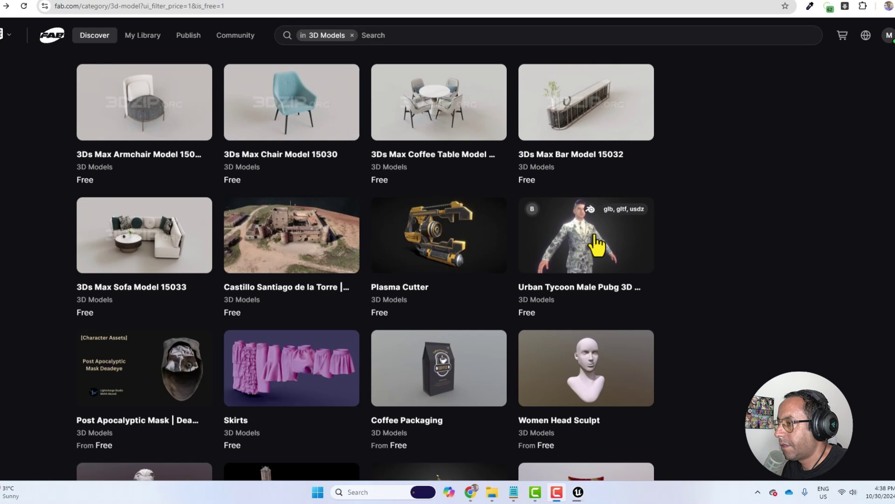
Open the Plasma Cutter listing, rotate its preview, and show its downloadable files, including plasma_cutter.glb
{"action": "left_click", "coordinate": [415, 239]}
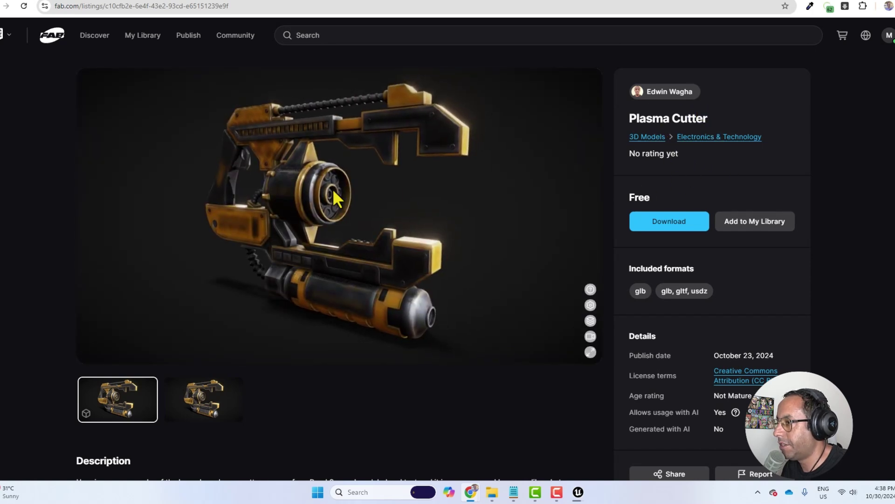
{"action": "left_click_drag", "start_coordinate": [332, 188], "coordinate": [464, 223]}
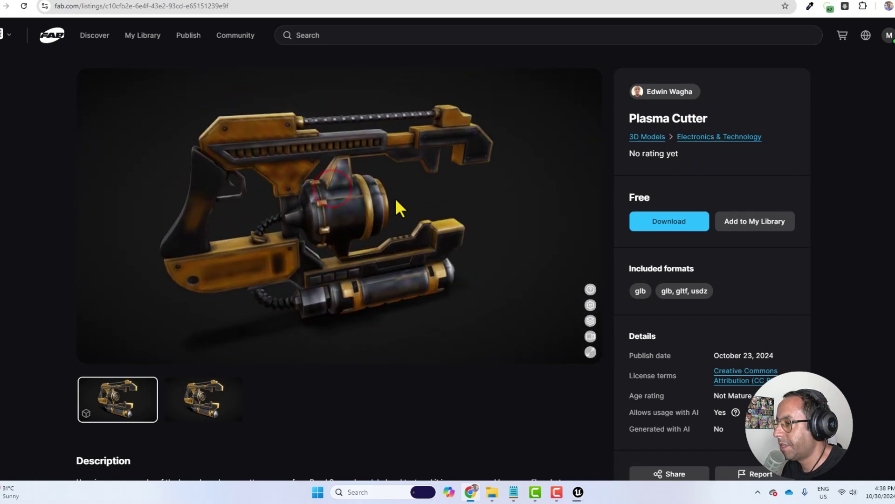
{"action": "left_click", "coordinate": [670, 221]}
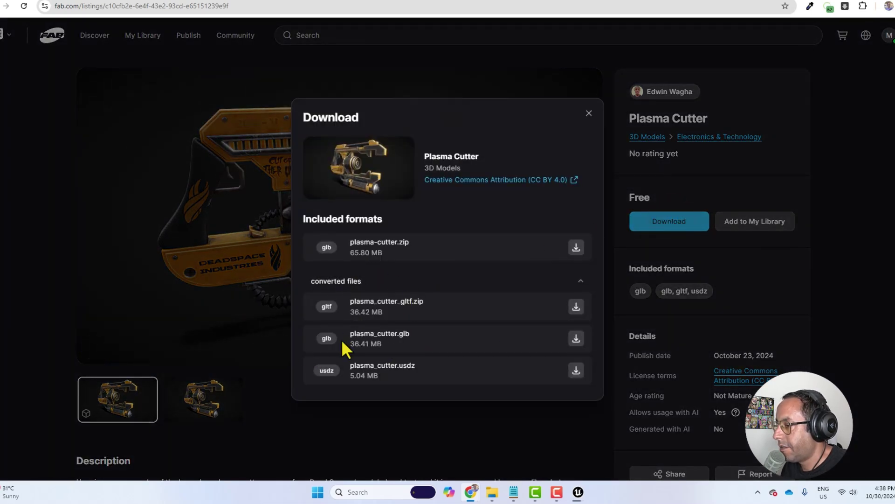
{"action": "left_click_drag", "start_coordinate": [418, 334], "coordinate": [375, 334]}
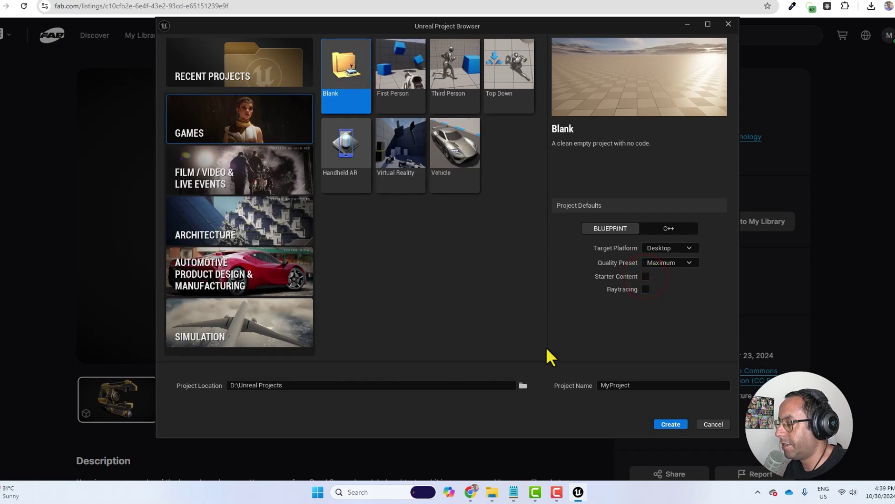
Name the Blank project turntableThreesixty and create it in D:\Unreal Projects
{"action": "left_click", "coordinate": [640, 385]}
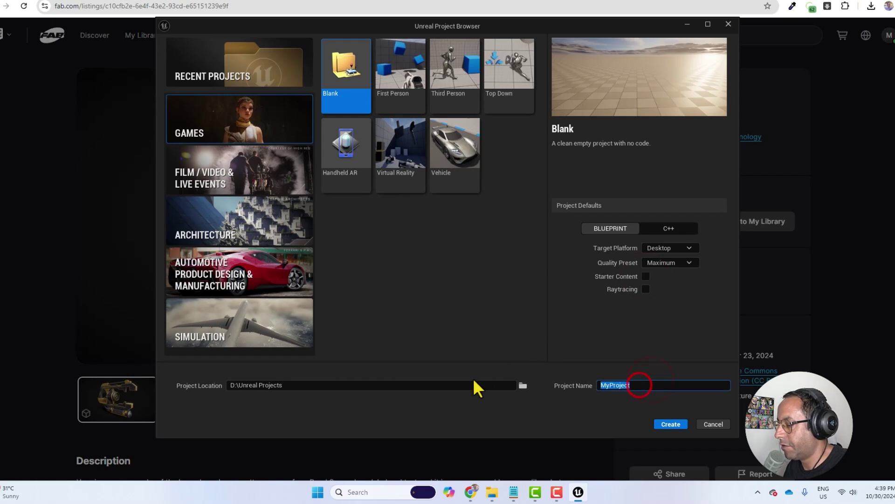
{"action": "type", "text": "360"}
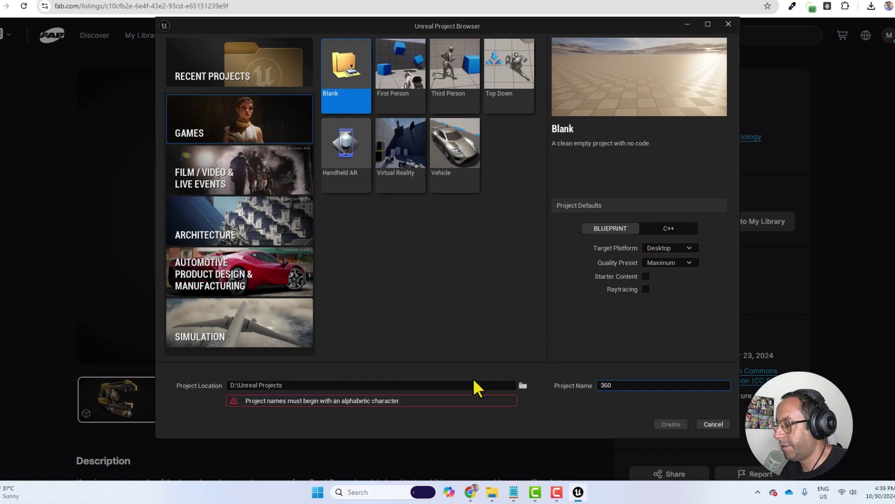
{"action": "type", "text": "tu"}
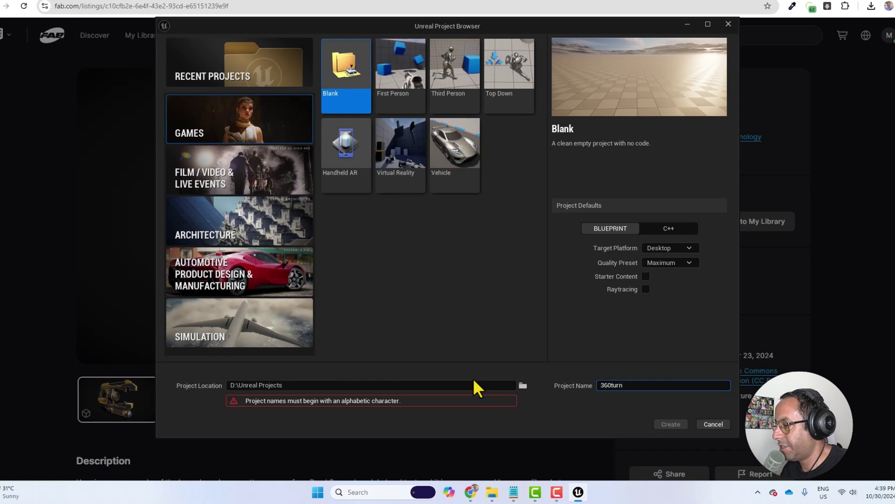
{"action": "type", "text": "rn"}
{"action": "key", "text": "Home"}
{"action": "key", "text": "Delete"}
{"action": "key", "text": "Delete"}
{"action": "key", "text": "Delete"}
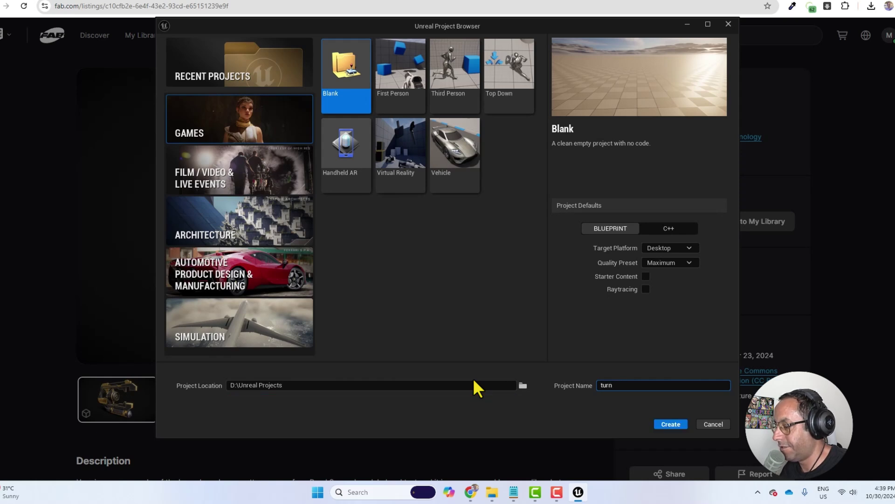
{"action": "type", "text": "tableThreesixty"}
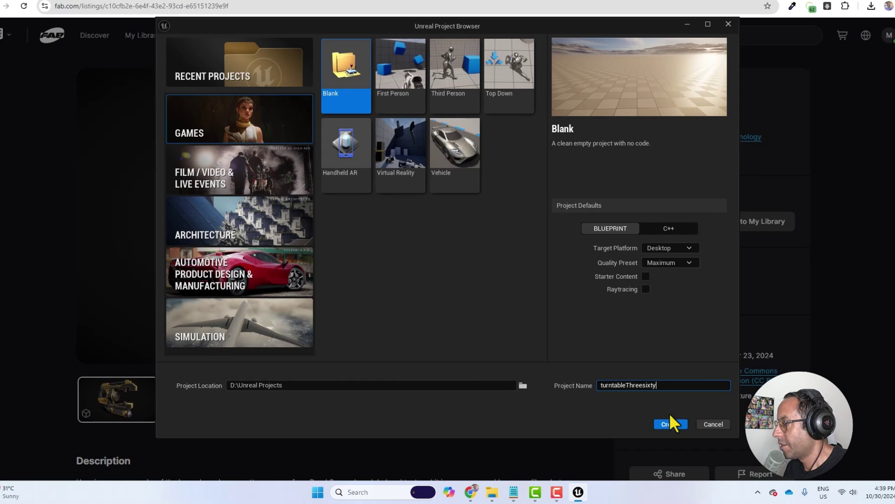
{"action": "left_click", "coordinate": [671, 422]}
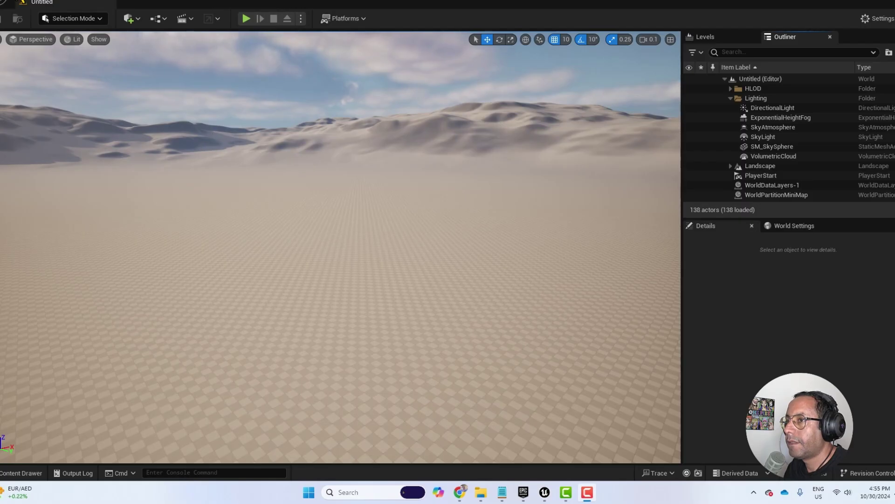
Create a new Empty Level
{"action": "key", "text": "alt+f"}
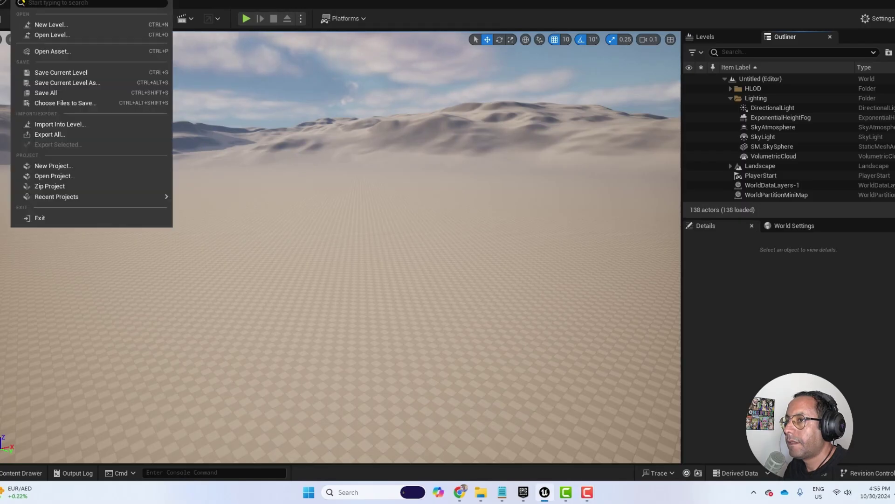
{"action": "left_click", "coordinate": [71, 25]}
{"action": "left_click", "coordinate": [511, 169]}
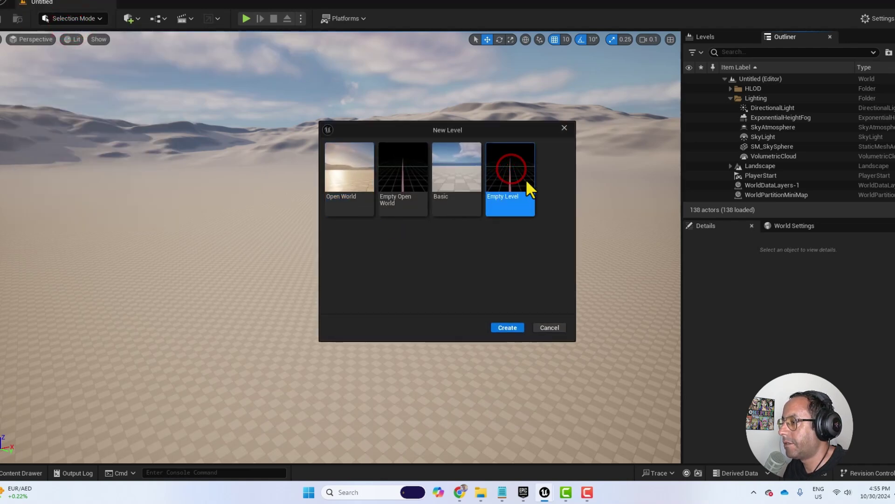
{"action": "left_click", "coordinate": [507, 327]}
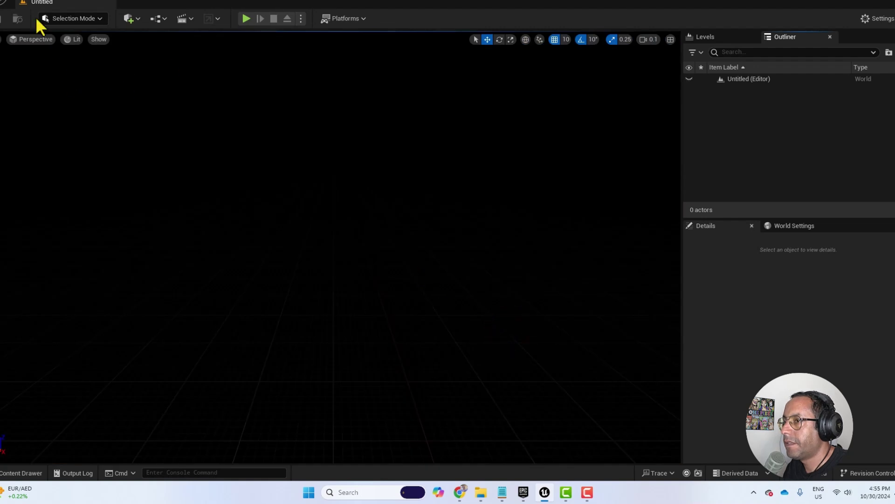
Save the current level as 360turntable
{"action": "left_click", "coordinate": [20, 5]}
{"action": "left_click", "coordinate": [87, 84]}
{"action": "left_click", "coordinate": [87, 84]}
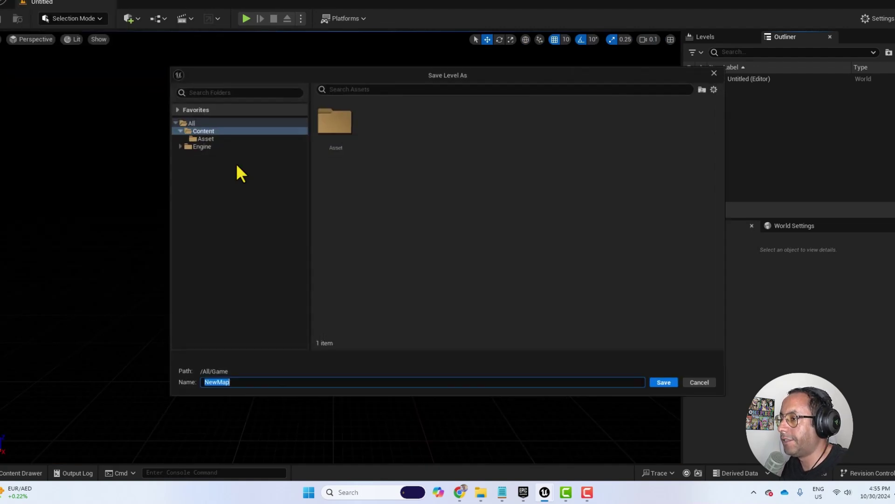
{"action": "type", "text": "360"}
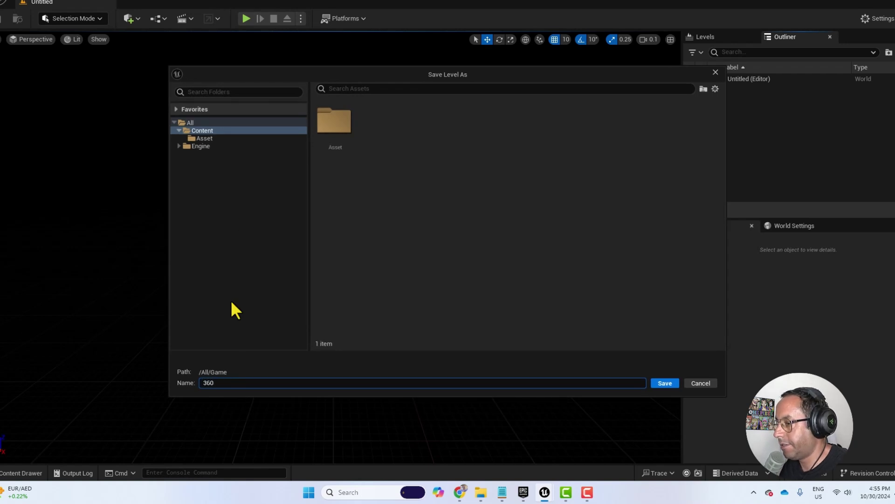
{"action": "type", "text": "tur"}
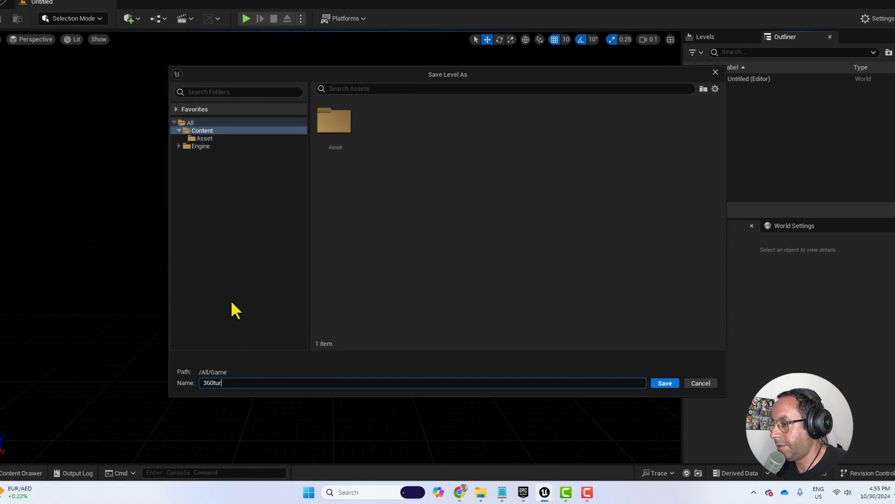
{"action": "type", "text": "nLevel"}
{"action": "key", "text": "Return"}
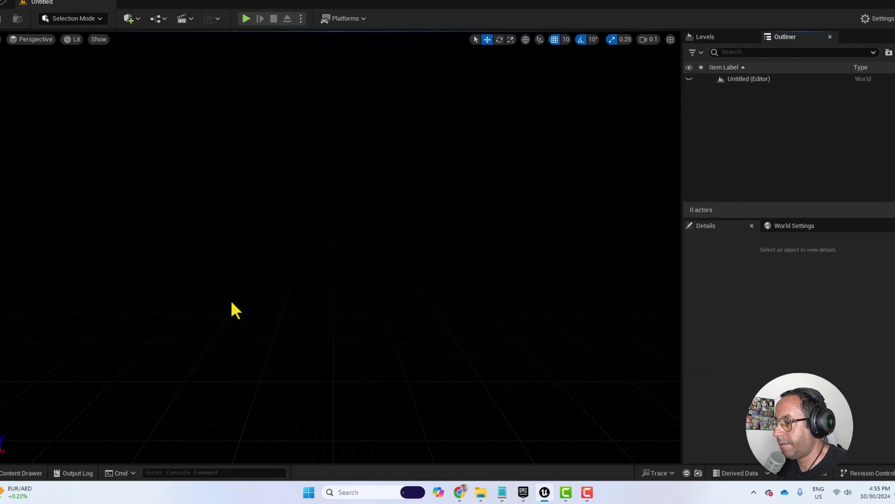
Enable the HDRIBackdrop plugin from the Plugins list, searching 'hdri'
{"action": "left_click", "coordinate": [877, 18]}
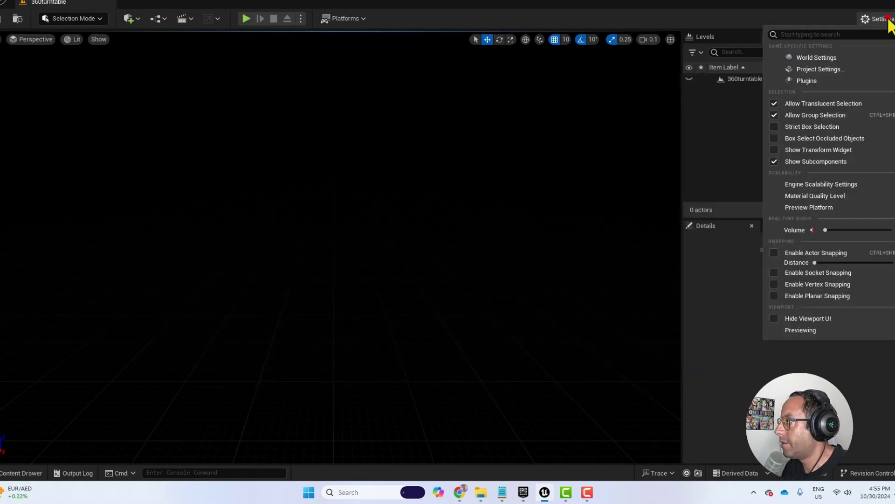
{"action": "left_click", "coordinate": [820, 80]}
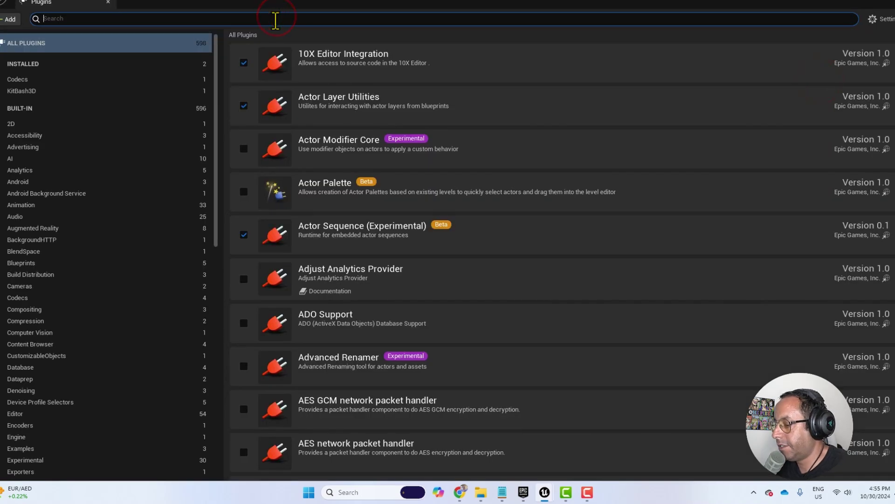
{"action": "type", "text": "hdri"}
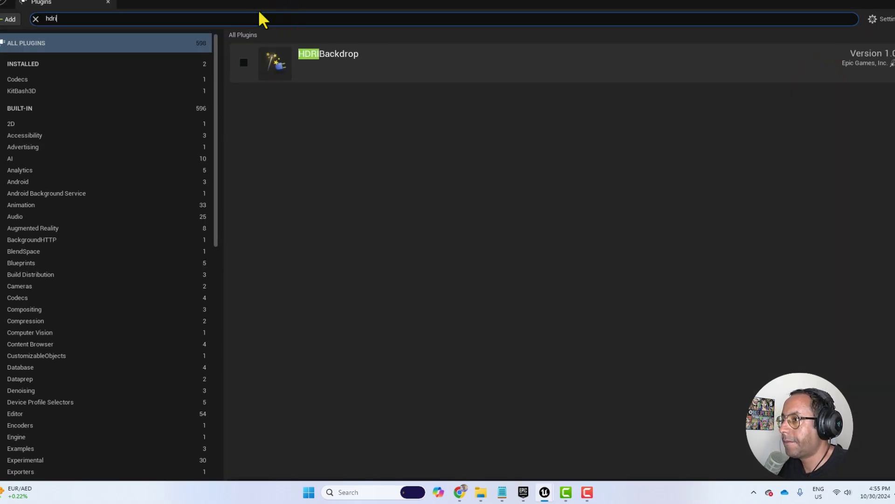
{"action": "left_click", "coordinate": [243, 63]}
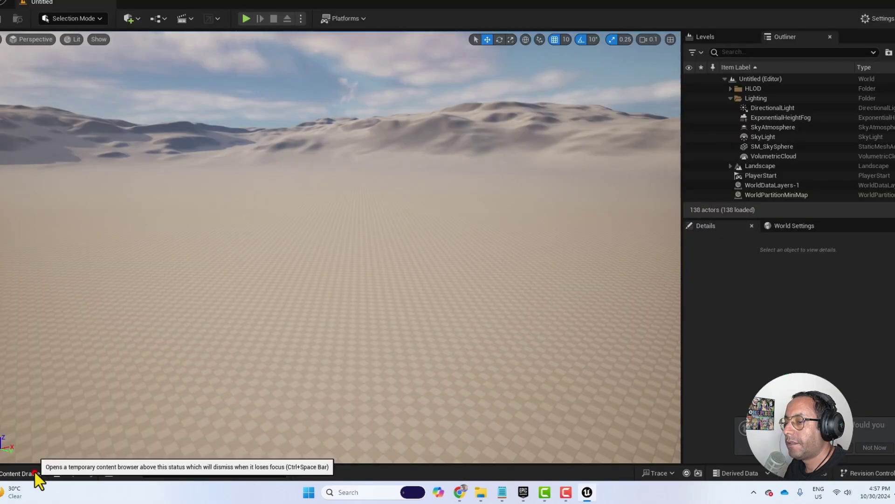
Open the 360turntable level from the Content folder
{"action": "left_click", "coordinate": [35, 473]}
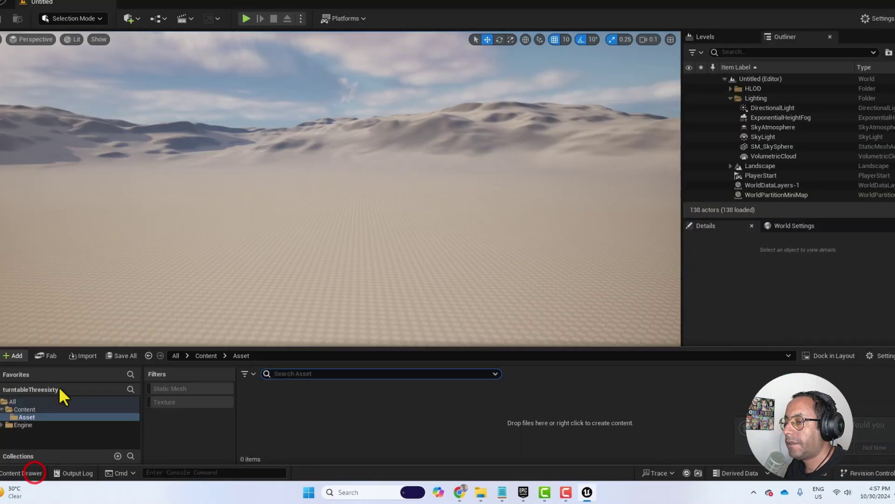
{"action": "left_click", "coordinate": [61, 408]}
{"action": "left_click", "coordinate": [303, 402]}
{"action": "double_click", "coordinate": [303, 402]}
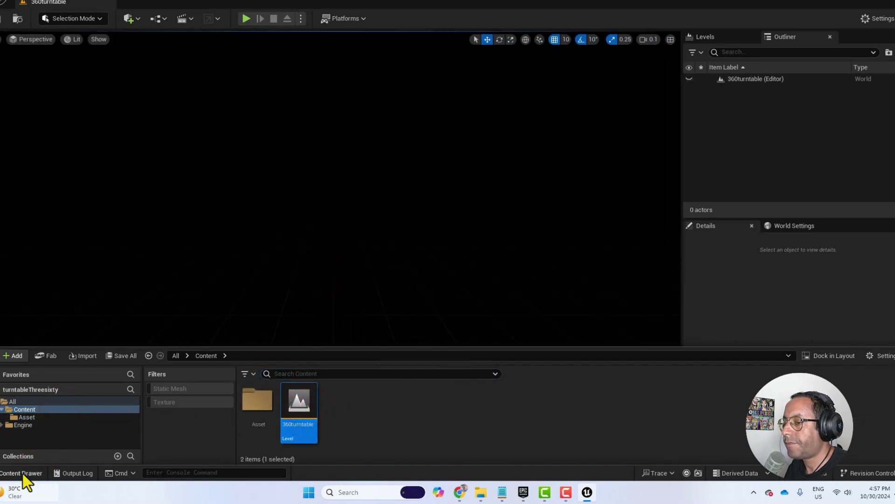
Place an HDRI Backdrop into the level from Quick Add
{"action": "left_click", "coordinate": [24, 476]}
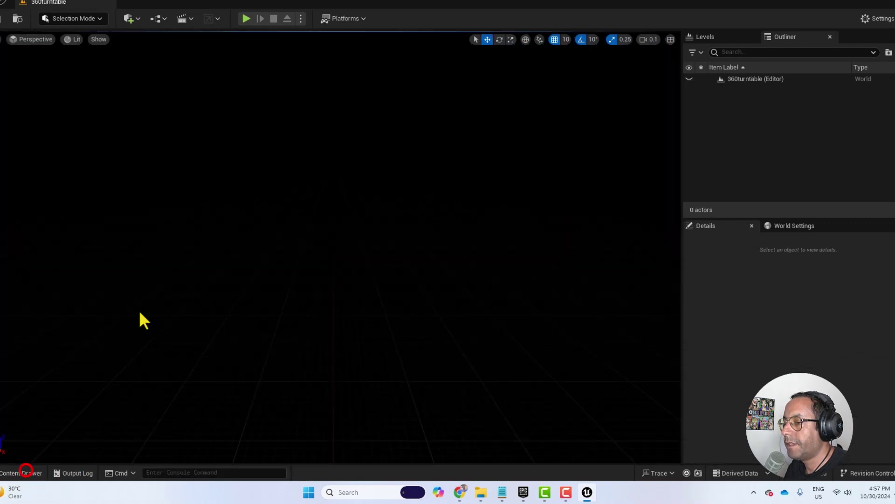
{"action": "left_click", "coordinate": [126, 19]}
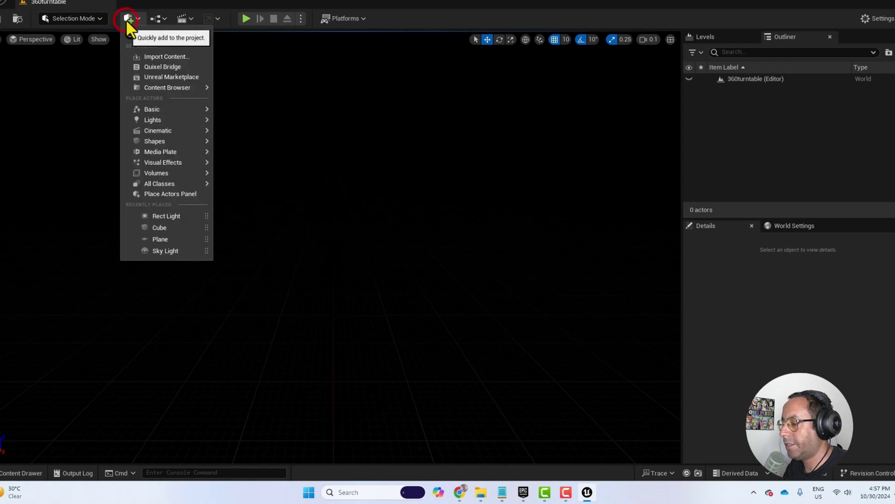
{"action": "type", "text": "hdri"}
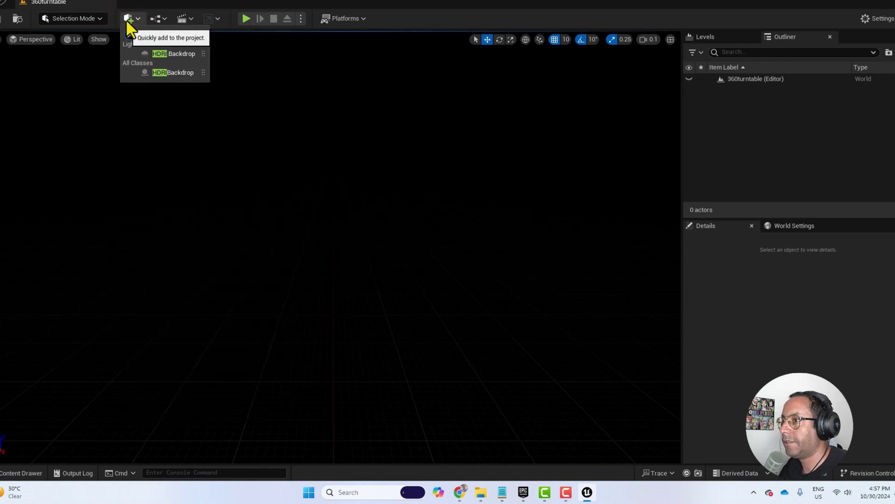
{"action": "left_click_drag", "start_coordinate": [174, 53], "coordinate": [312, 127]}
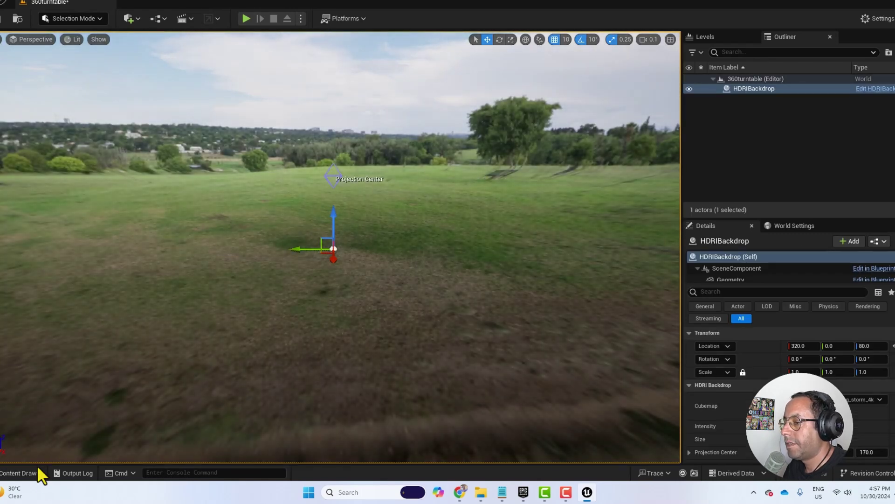
Go to the Asset folder and bring up File Explorer to locate plasma_cutter.glb
{"action": "left_click", "coordinate": [24, 473]}
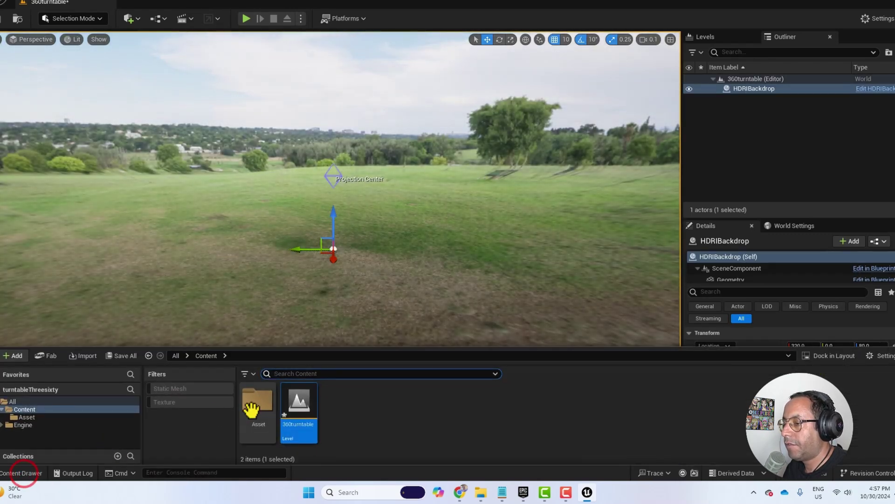
{"action": "double_click", "coordinate": [257, 407]}
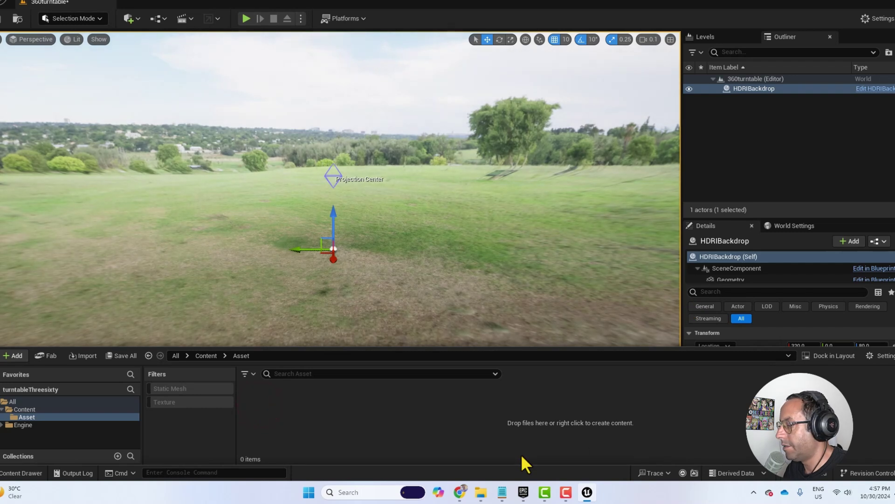
{"action": "left_click", "coordinate": [479, 496]}
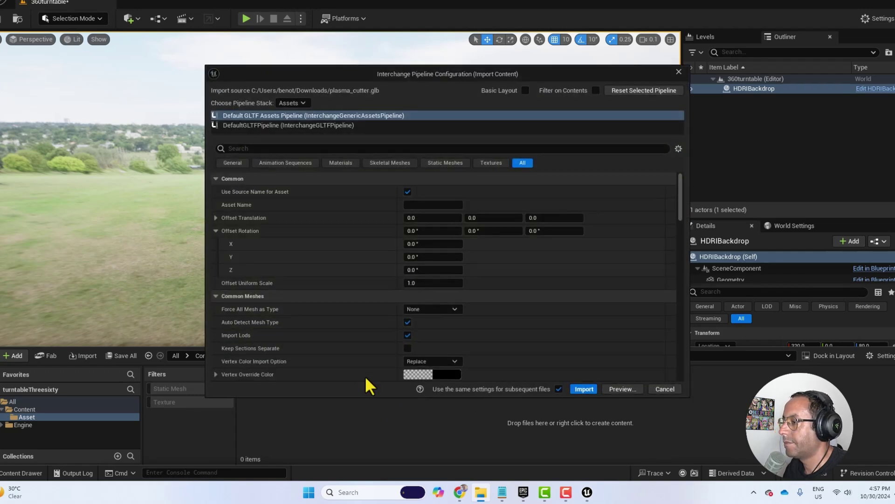
Search the plasma_cutter.glb import settings to confirm Combine Static Meshes is ticked
{"action": "left_click", "coordinate": [270, 149]}
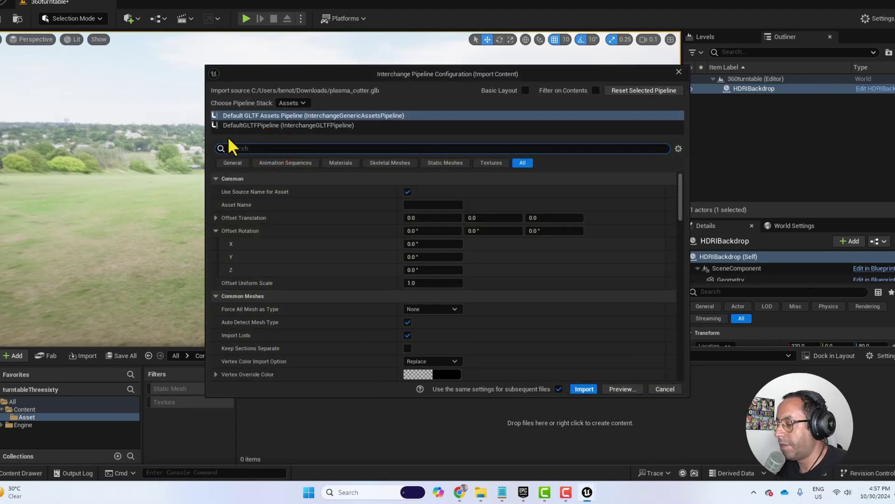
{"action": "type", "text": "tombine"}
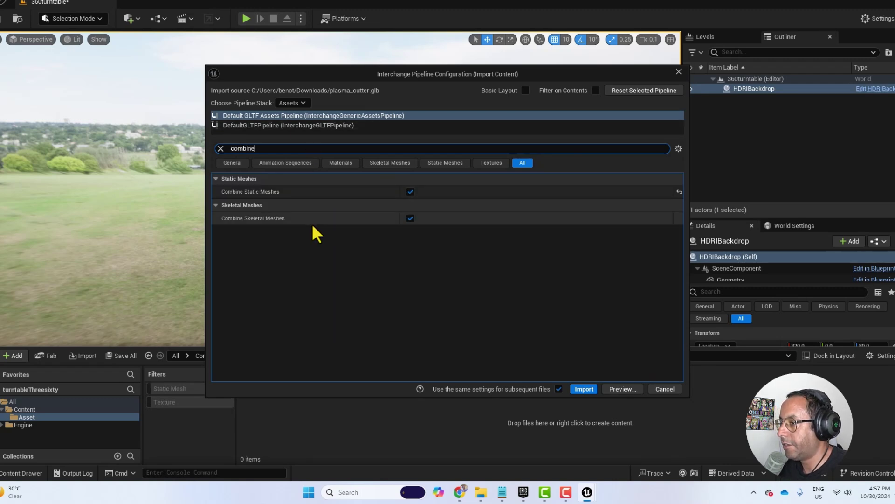
{"action": "mouse_move", "coordinate": [236, 217]}
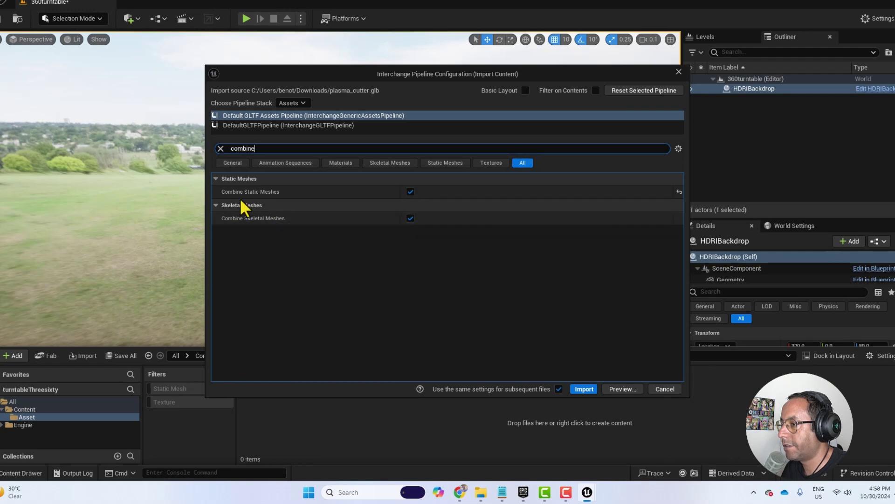
Import the plasma cutter, place it in the level, scale it uniformly to 0.01, and frame it
{"action": "left_click", "coordinate": [581, 385]}
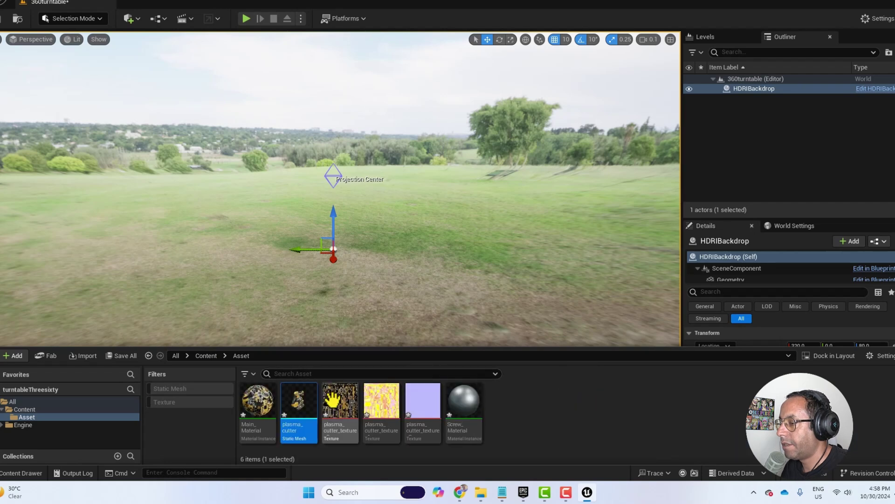
{"action": "left_click_drag", "start_coordinate": [303, 409], "coordinate": [267, 244]}
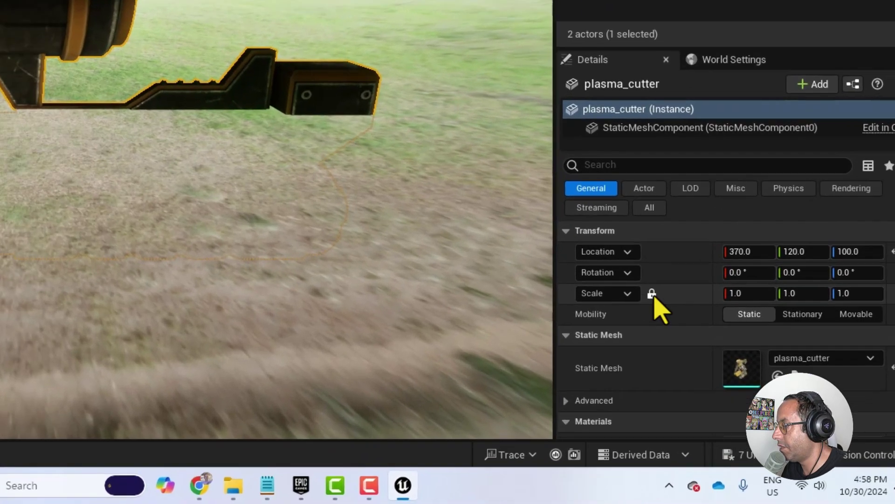
{"action": "left_click", "coordinate": [743, 371]}
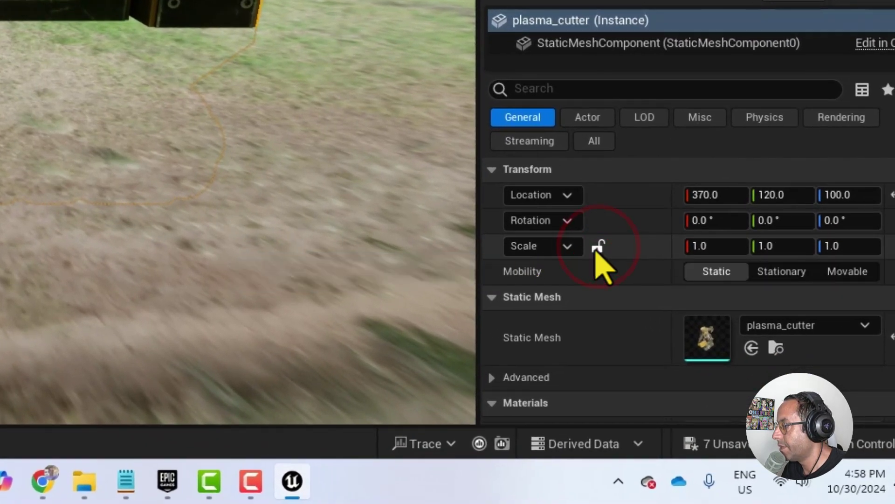
{"action": "left_click", "coordinate": [597, 246]}
{"action": "left_click", "coordinate": [707, 251]}
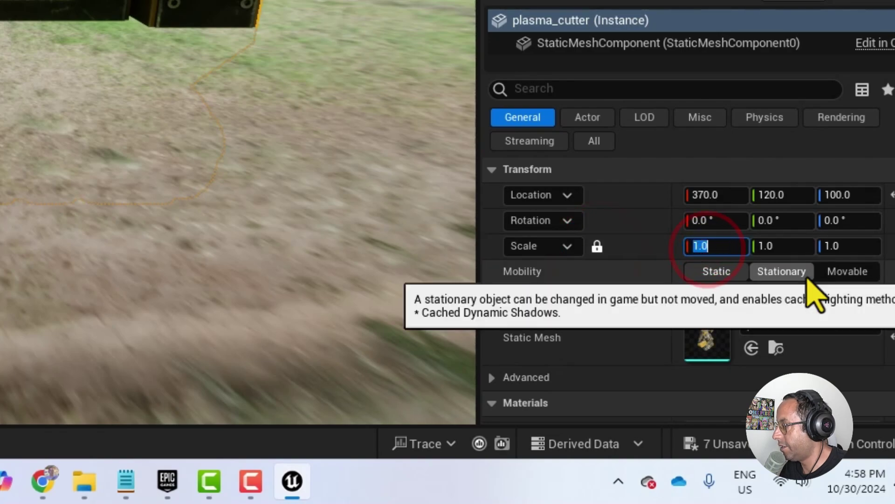
{"action": "type", "text": "0.01"}
{"action": "key", "text": "Return"}
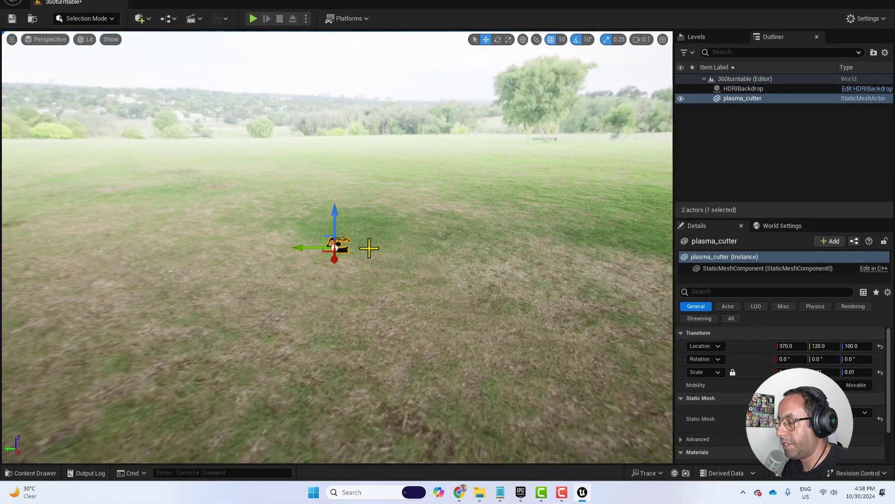
{"action": "key", "text": "f"}
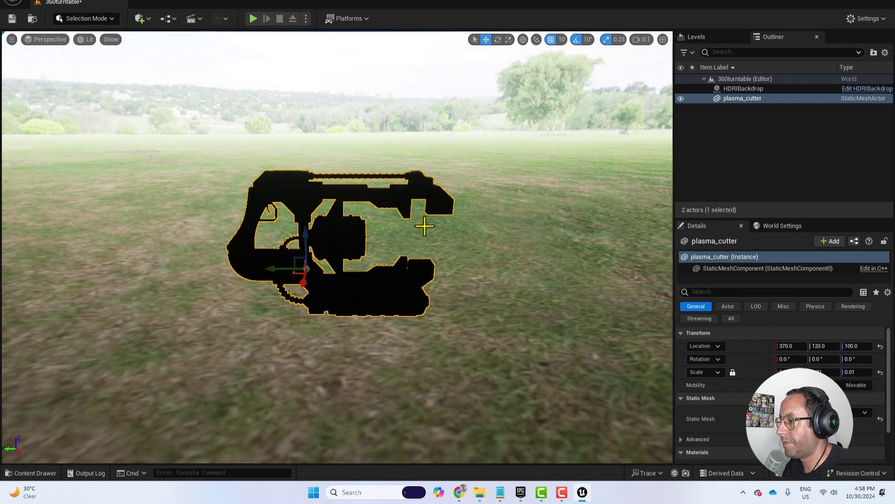
{"action": "left_click", "coordinate": [216, 84]}
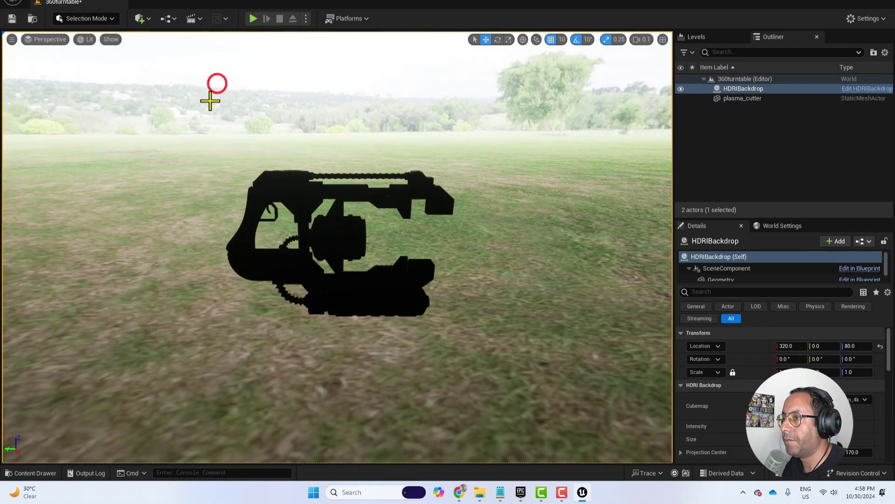
Add a Sky Light with Mobility set to Movable and Source Type set to Specified Cubemap
{"action": "left_click", "coordinate": [140, 18]}
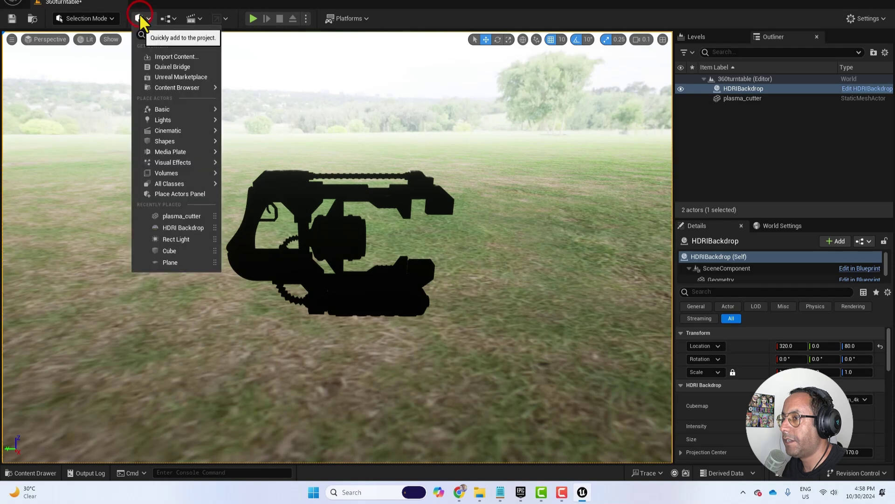
{"action": "type", "text": "sky"}
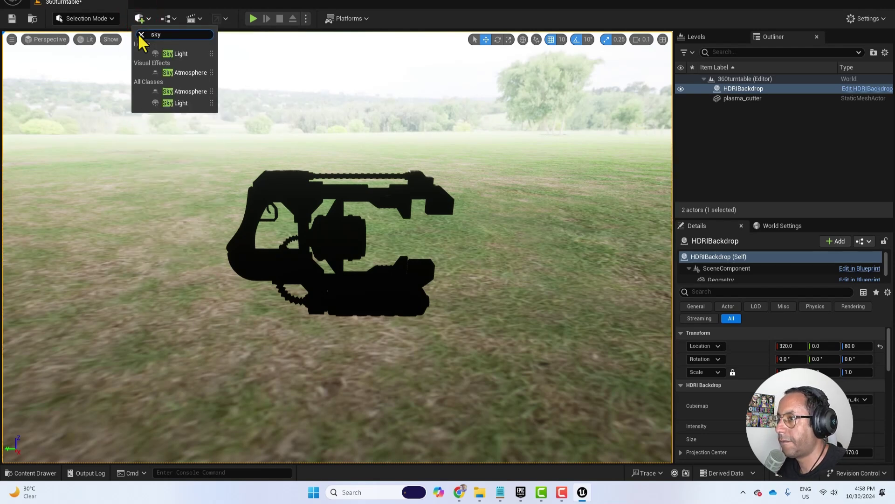
{"action": "left_click", "coordinate": [191, 55]}
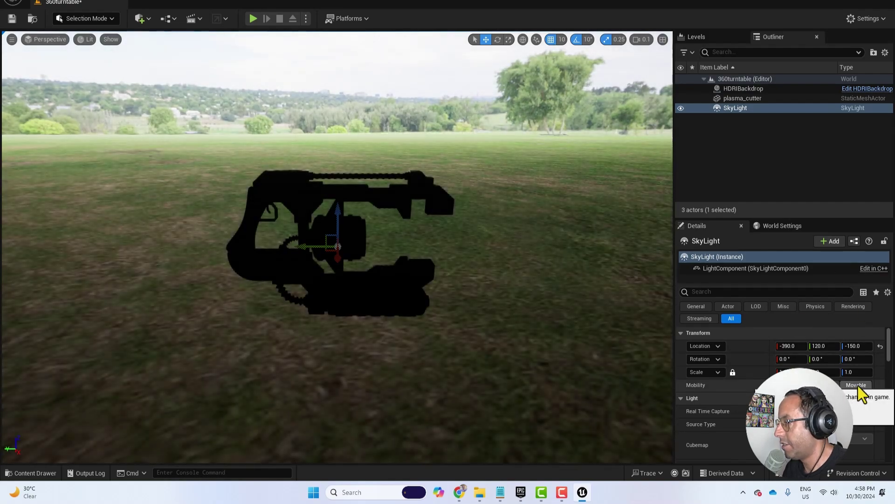
{"action": "left_click", "coordinate": [856, 384]}
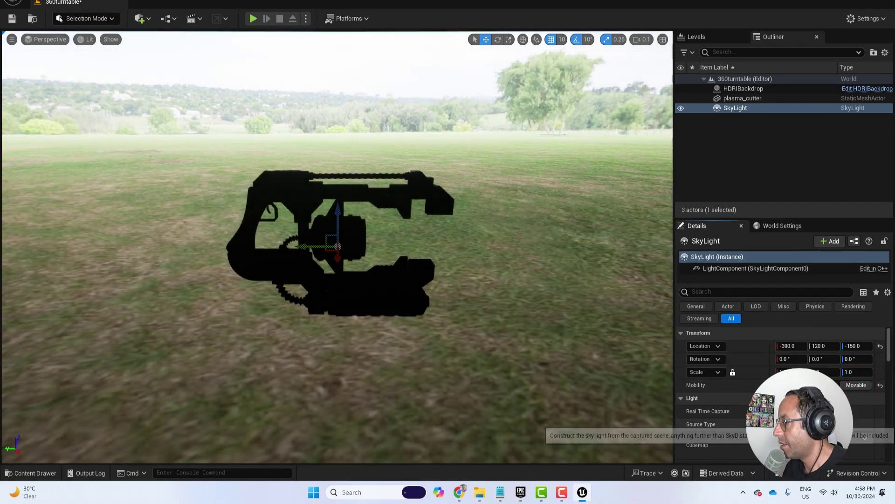
{"action": "scroll", "coordinate": [859, 397], "scroll_direction": "down", "scroll_amount": 2}
{"action": "scroll", "coordinate": [860, 397], "scroll_direction": "down", "scroll_amount": 1}
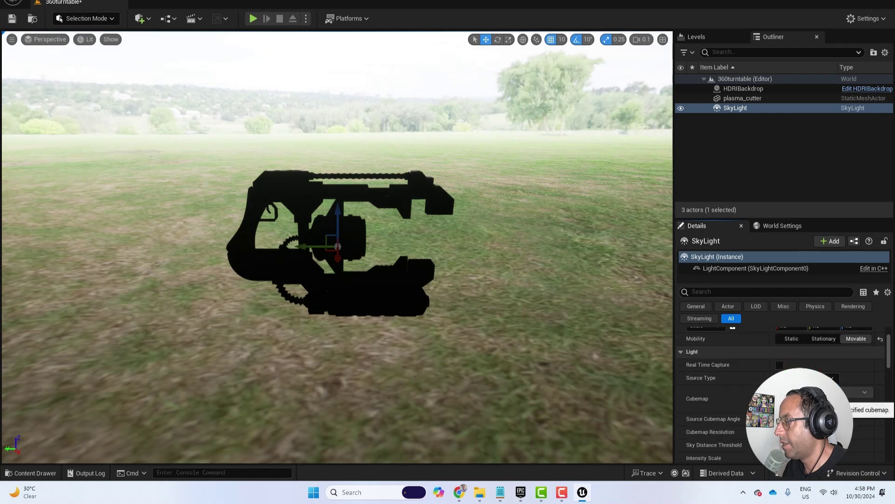
{"action": "left_click", "coordinate": [832, 378]}
{"action": "left_click", "coordinate": [811, 397]}
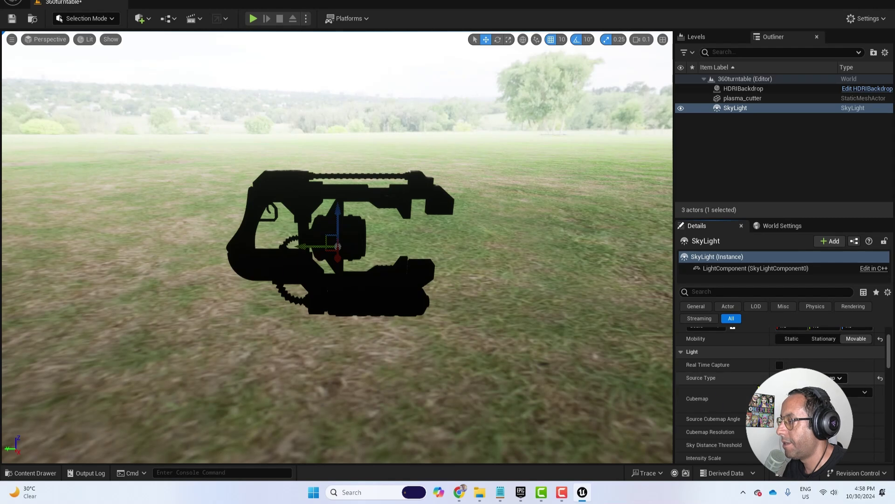
Import the studio_country_hall HDR as a cubemap and check Poly Haven's HDR/EXR format options
{"action": "left_click", "coordinate": [30, 473]}
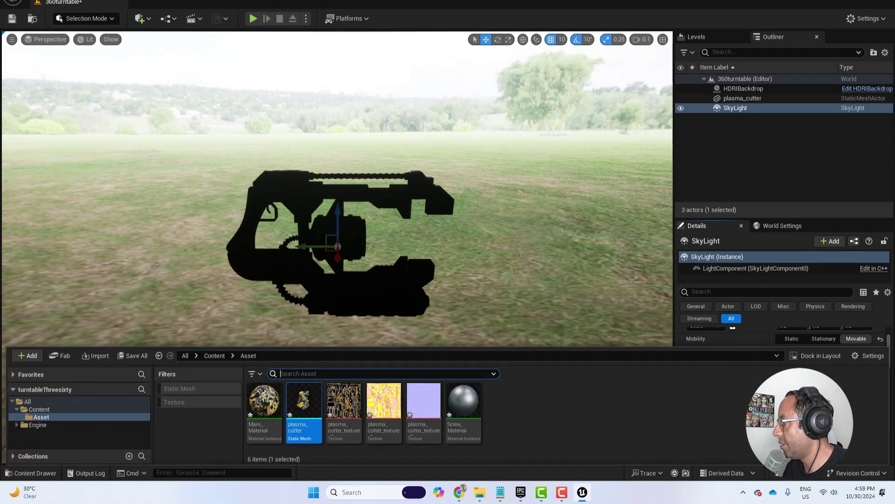
{"action": "left_click_drag", "start_coordinate": [862, 312], "coordinate": [537, 406]}
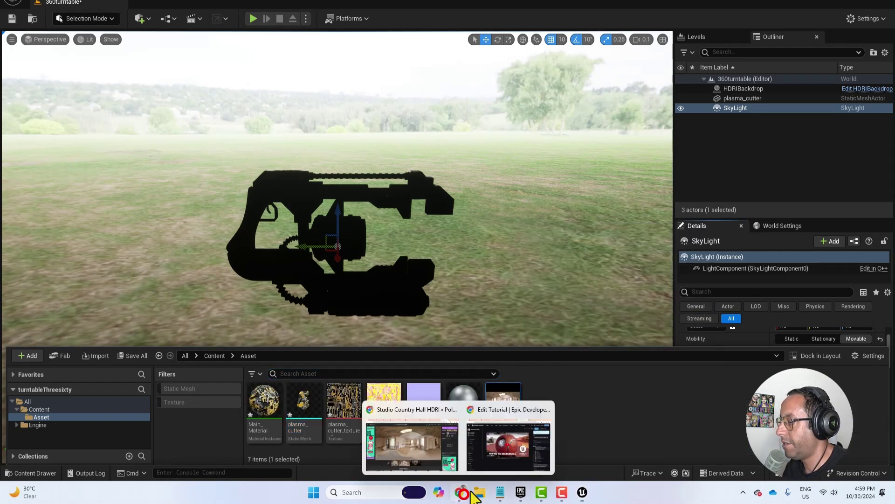
{"action": "left_click", "coordinate": [436, 450]}
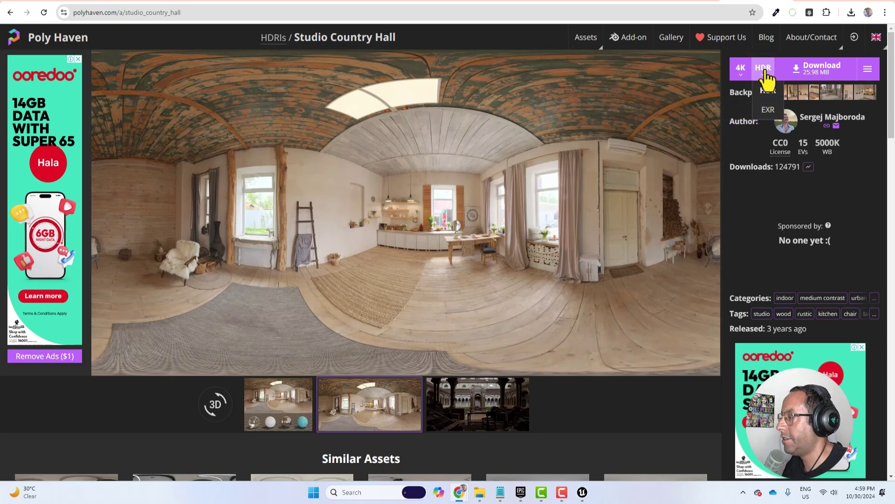
{"action": "left_click", "coordinate": [842, 6]}
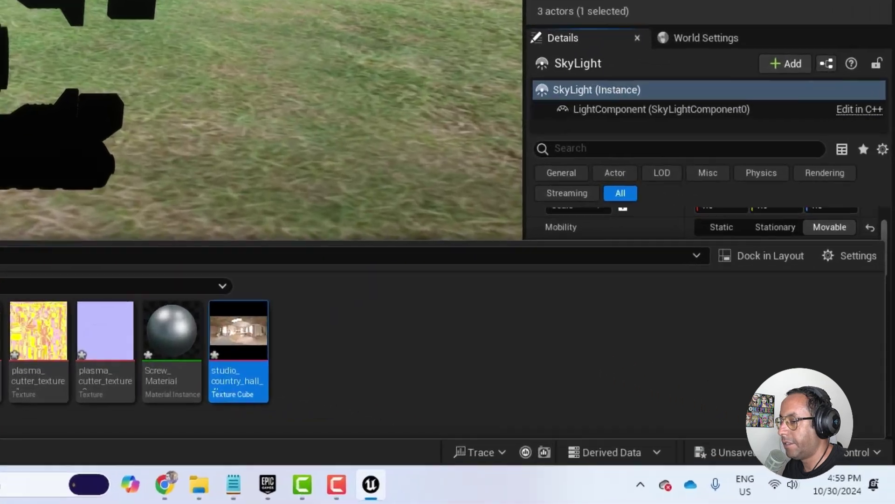
Assign studio_country_hall_4k as the Sky Light cubemap and drag the HDRIBackdrop down along Z
{"action": "left_click", "coordinate": [30, 473]}
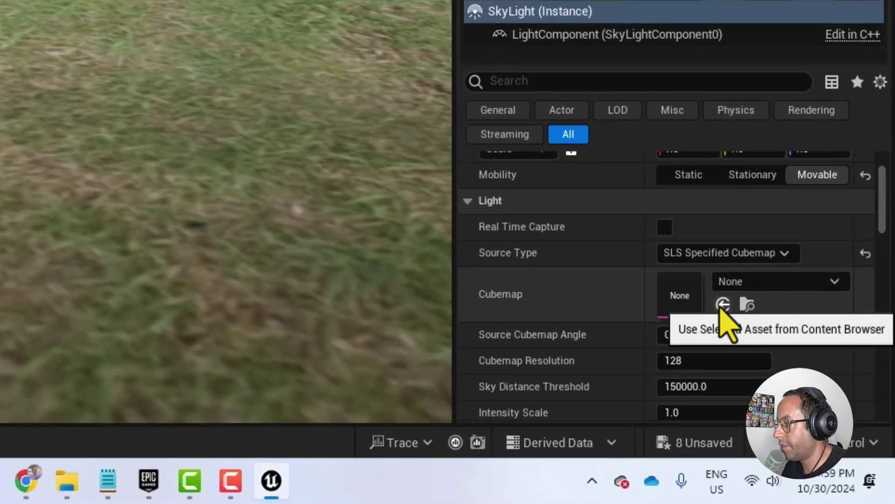
{"action": "left_click", "coordinate": [722, 306]}
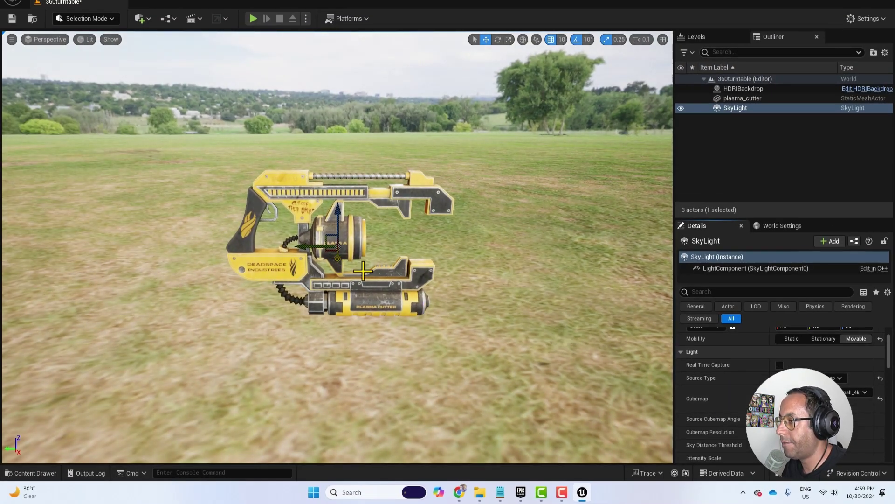
{"action": "left_click", "coordinate": [494, 222]}
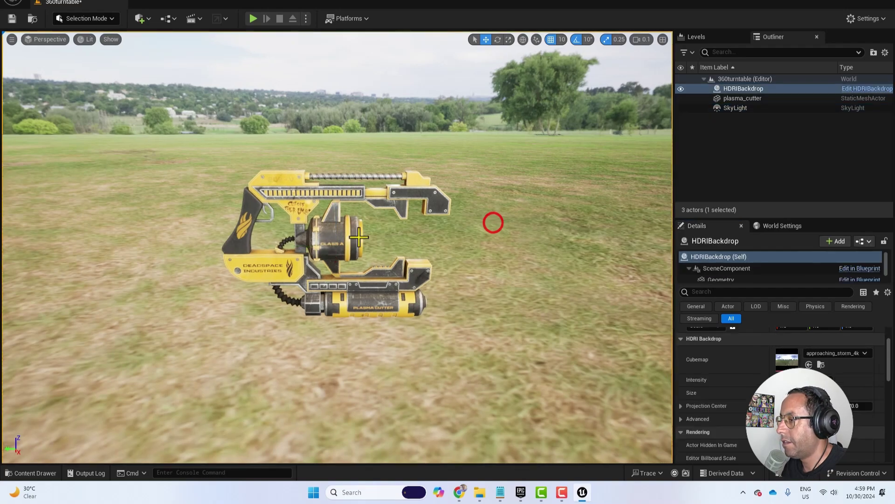
{"action": "right_click_drag", "start_coordinate": [364, 246], "coordinate": [564, 202]}
{"action": "left_click_drag", "start_coordinate": [555, 165], "coordinate": [516, 399]}
{"action": "right_click_drag", "start_coordinate": [376, 244], "coordinate": [406, 238]}
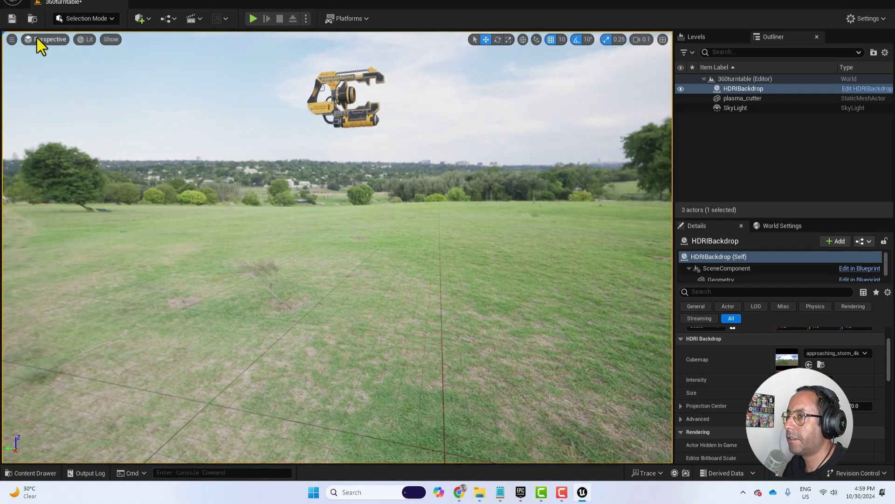
Create a Cine Camera Actor at the current viewport position
{"action": "left_click", "coordinate": [12, 39]}
{"action": "left_click", "coordinate": [156, 49]}
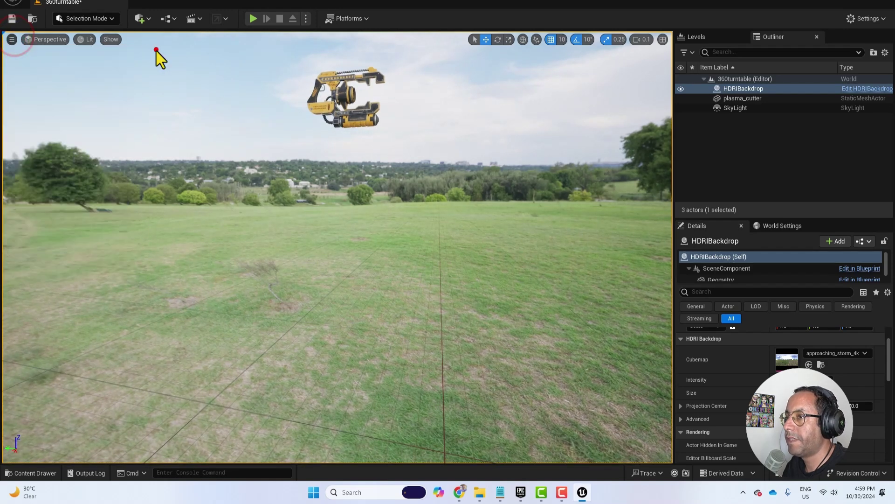
{"action": "left_click", "coordinate": [11, 39]}
{"action": "mouse_move", "coordinate": [65, 239]}
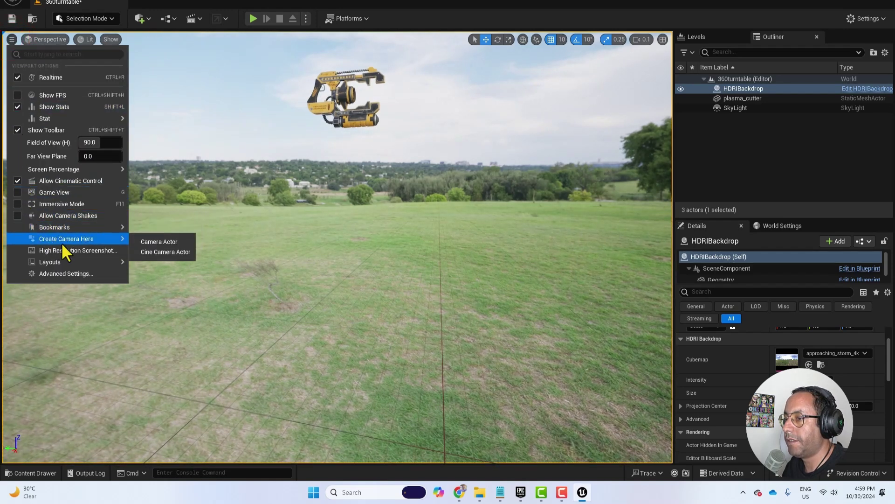
{"action": "left_click", "coordinate": [175, 253]}
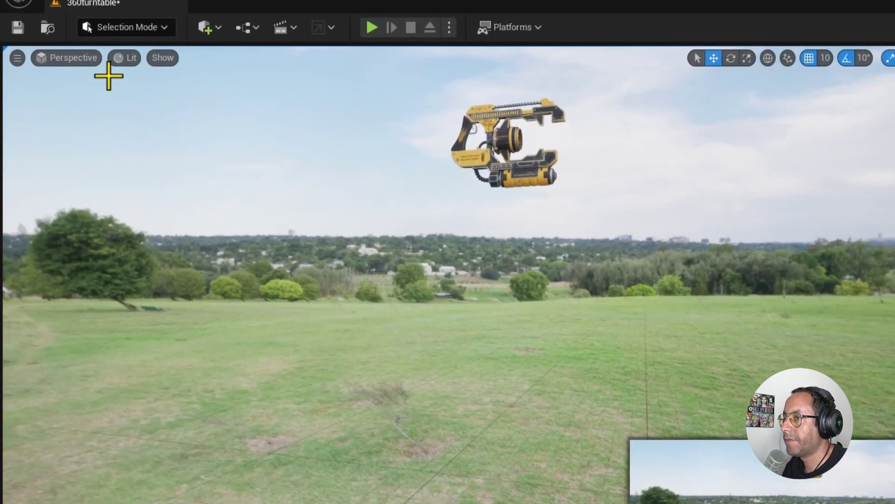
Switch to the Cinematic Viewport layout and pilot CineCameraActor0
{"action": "left_click", "coordinate": [57, 46]}
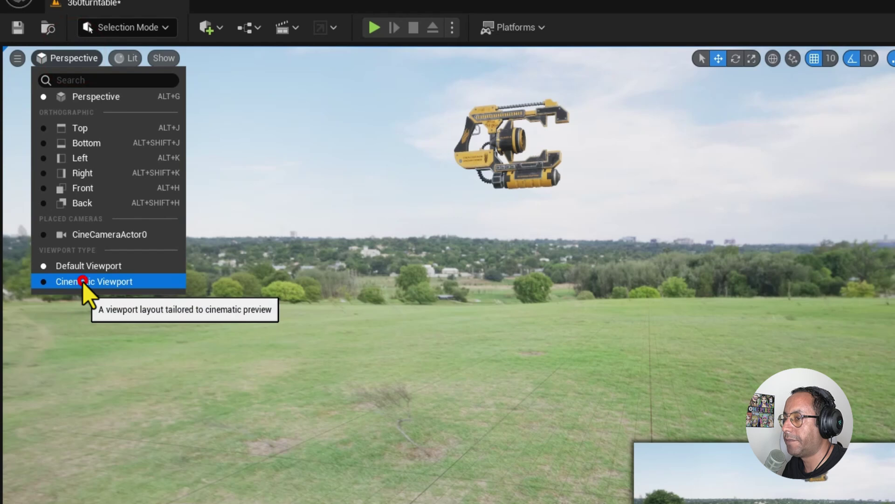
{"action": "left_click", "coordinate": [83, 280]}
{"action": "left_click", "coordinate": [87, 62]}
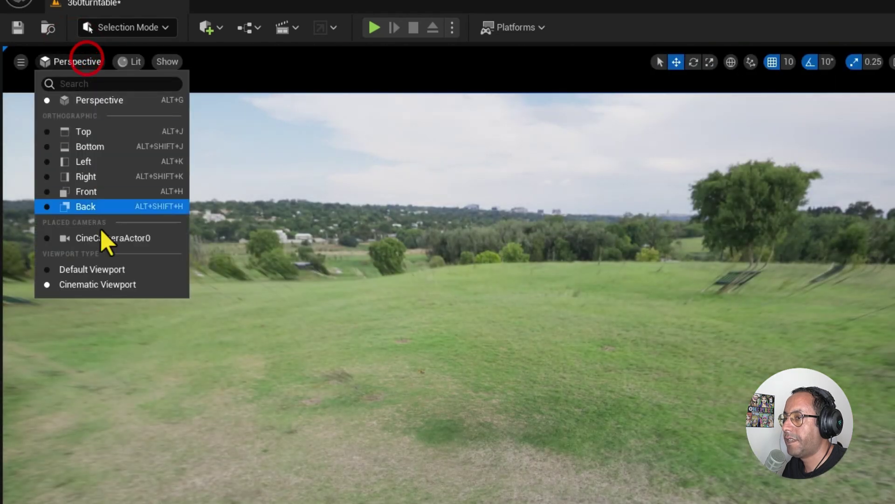
{"action": "left_click", "coordinate": [112, 238]}
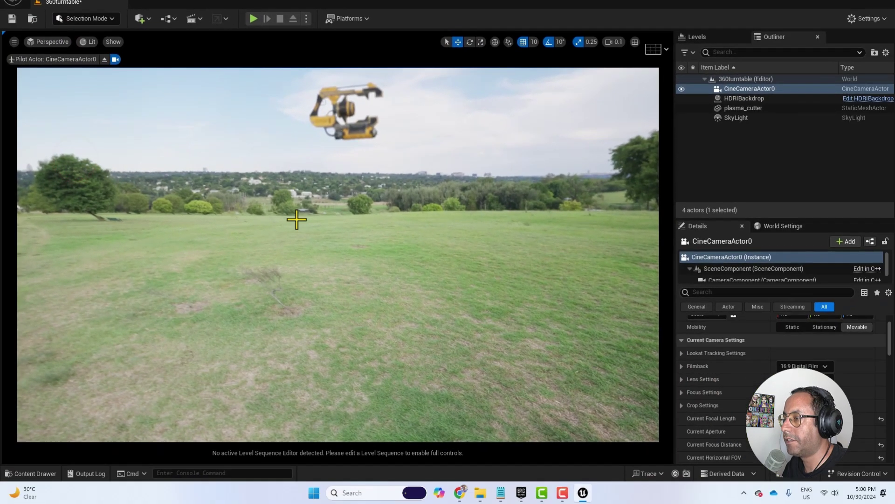
Aim the camera at the plasma cutter and set a 35mm Academy filmback with 1.77 (16:9) crop
{"action": "right_click_drag", "start_coordinate": [465, 334], "coordinate": [464, 334]}
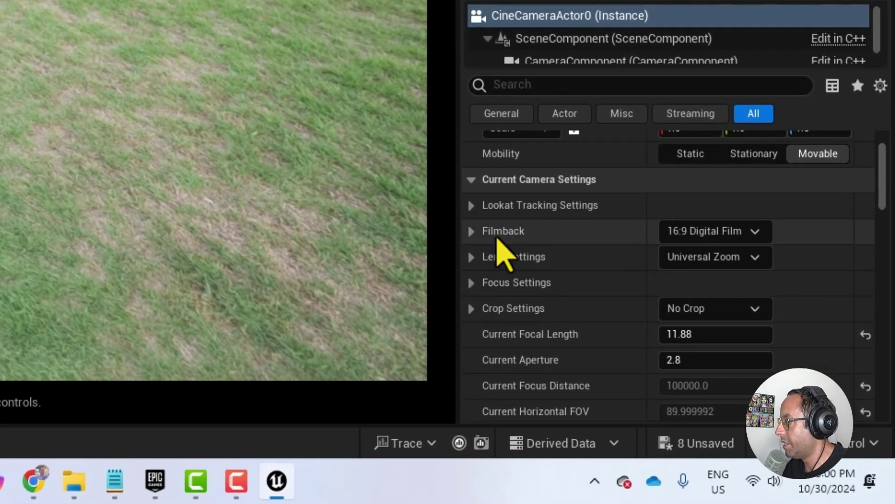
{"action": "scroll", "coordinate": [565, 236], "scroll_direction": "up", "scroll_amount": 1}
{"action": "left_click", "coordinate": [683, 264]}
{"action": "left_click", "coordinate": [723, 133]}
{"action": "left_click", "coordinate": [694, 339]}
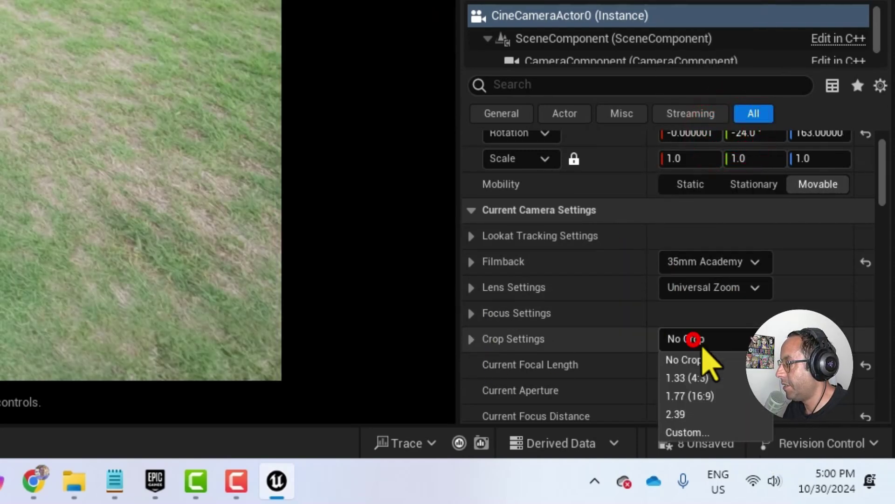
{"action": "left_click", "coordinate": [711, 394]}
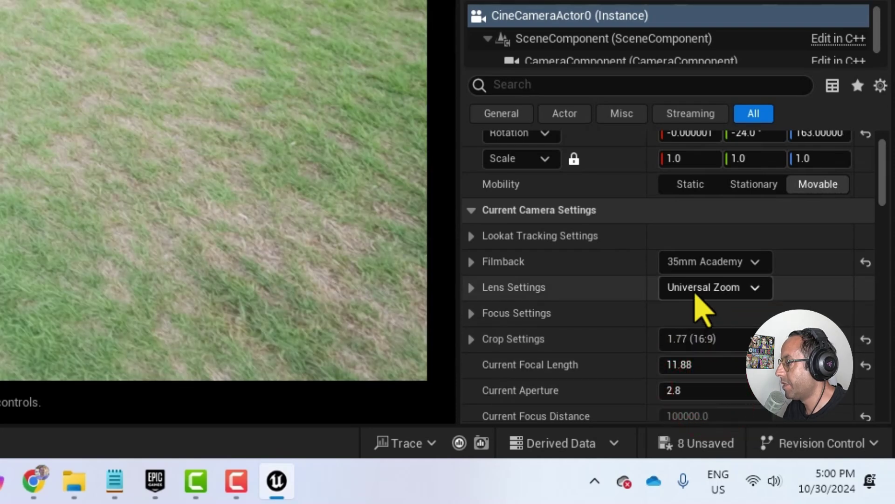
Set the camera's Focus Method to Disable
{"action": "scroll", "coordinate": [636, 326], "scroll_direction": "down", "scroll_amount": 2}
{"action": "scroll", "coordinate": [646, 335], "scroll_direction": "down", "scroll_amount": 1}
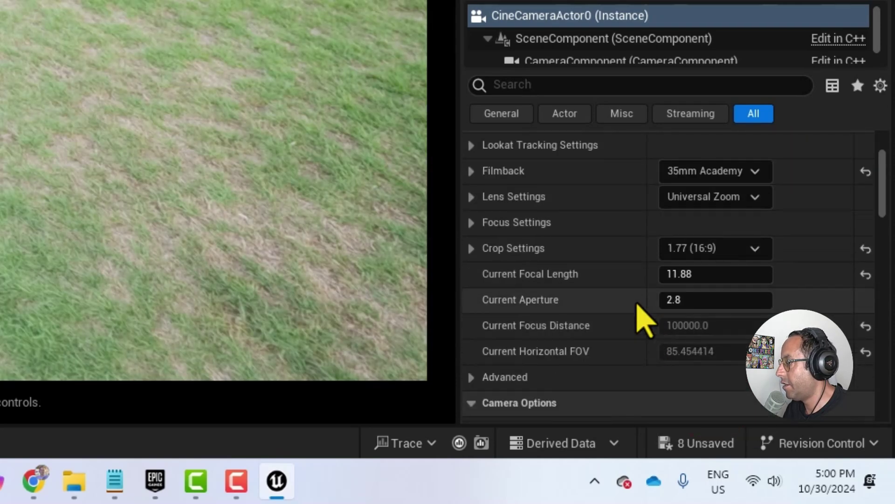
{"action": "scroll", "coordinate": [600, 273], "scroll_direction": "up", "scroll_amount": 2}
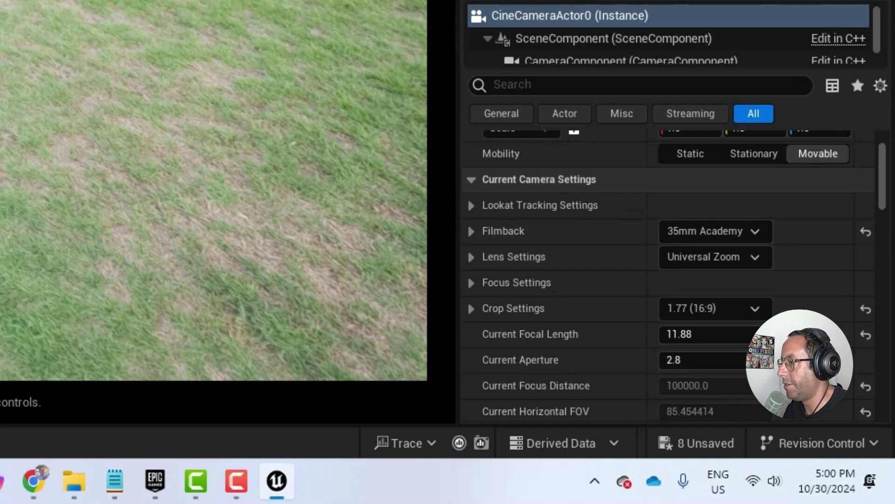
{"action": "left_click", "coordinate": [470, 282]}
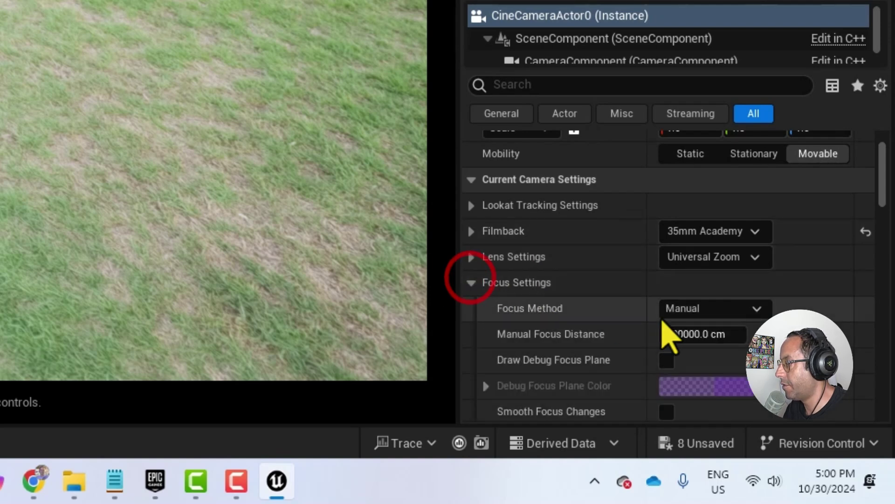
{"action": "left_click", "coordinate": [718, 308]}
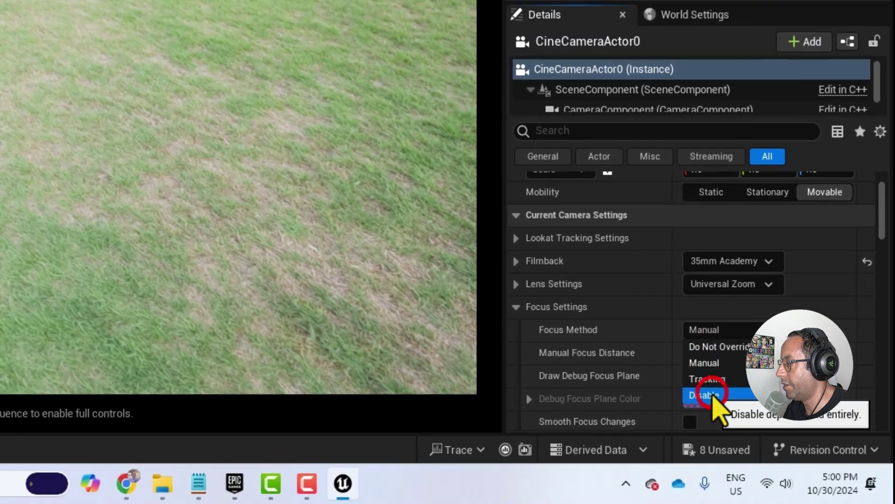
{"action": "left_click", "coordinate": [694, 383]}
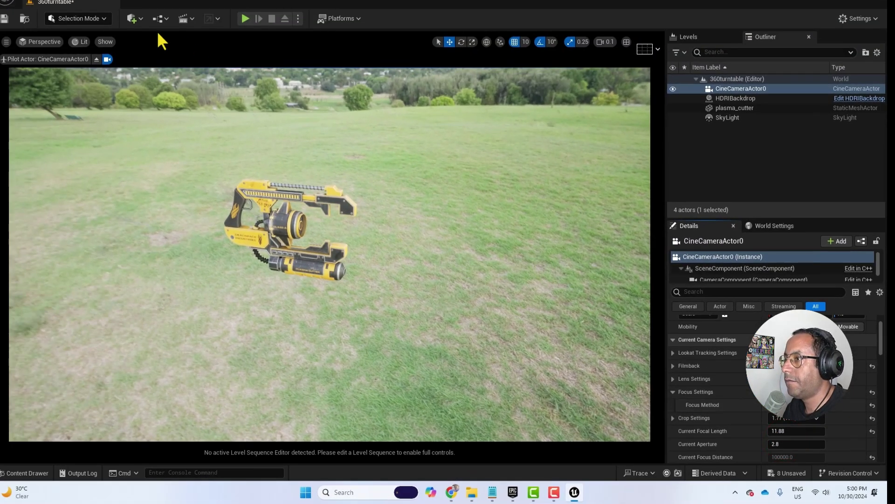
Add a plane with scale 500 and Y rotation -90 to stand it upright
{"action": "left_click", "coordinate": [141, 19]}
{"action": "mouse_move", "coordinate": [175, 141]}
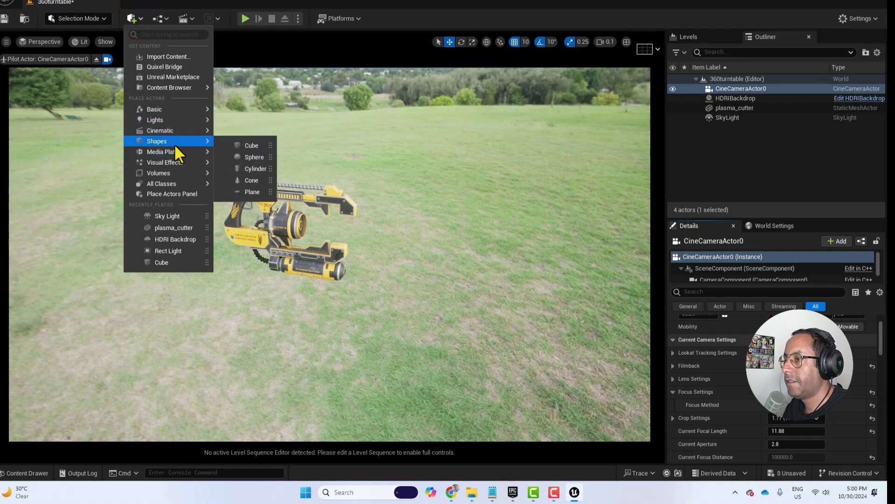
{"action": "left_click", "coordinate": [243, 192]}
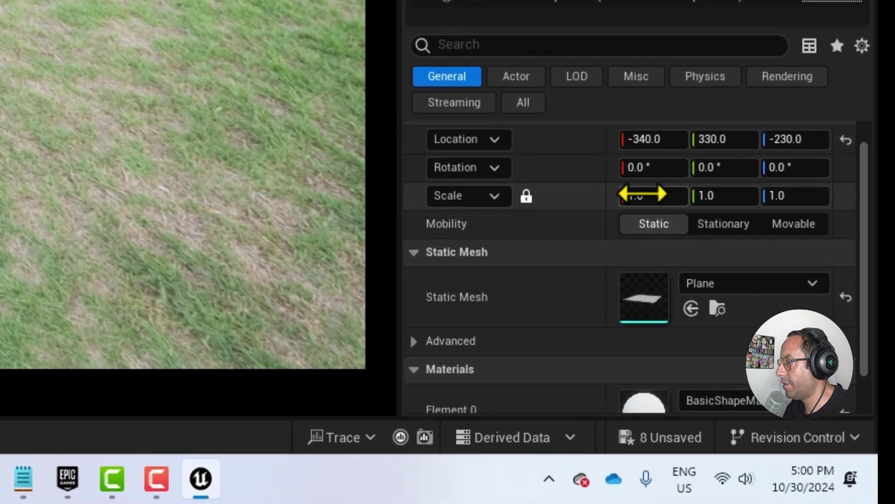
{"action": "left_click", "coordinate": [777, 361]}
{"action": "type", "text": "500"}
{"action": "key", "text": "Return"}
{"action": "left_click", "coordinate": [324, 225]}
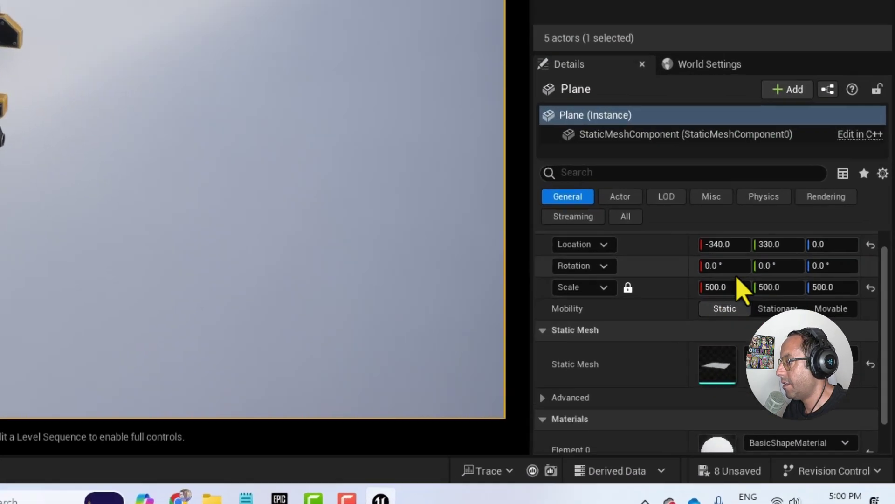
{"action": "left_click", "coordinate": [812, 357]}
{"action": "type", "text": "-90"}
{"action": "key", "text": "Return"}
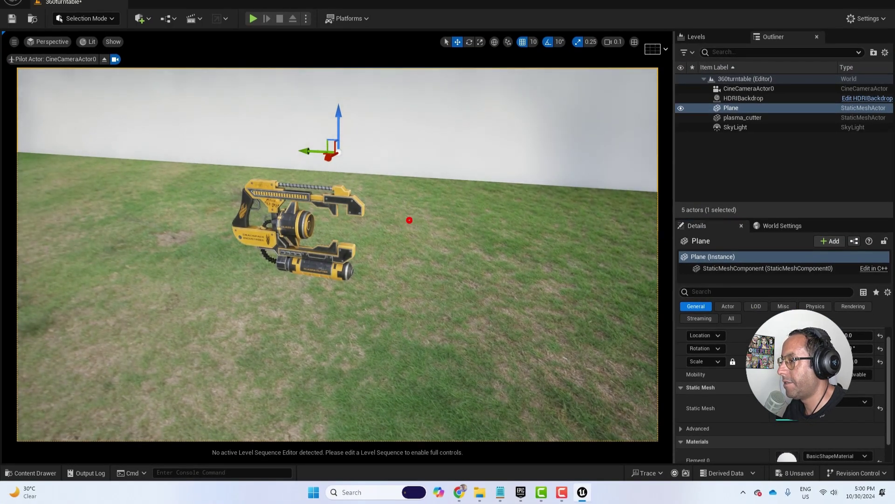
Frame the plasma cutter in the view and set the camera speed to 0.033
{"action": "left_click", "coordinate": [410, 220]}
{"action": "key", "text": "f"}
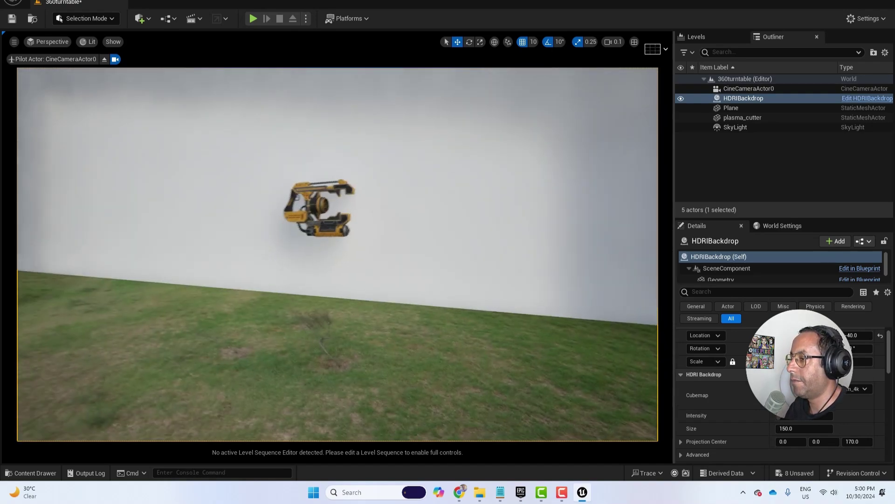
{"action": "left_click", "coordinate": [407, 221]}
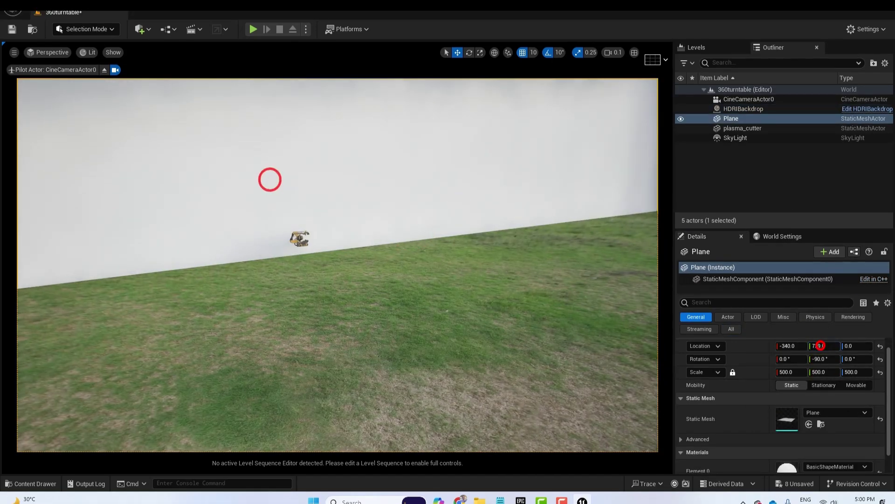
{"action": "key", "text": "f"}
{"action": "left_click", "coordinate": [617, 41]}
{"action": "left_click", "coordinate": [543, 63]}
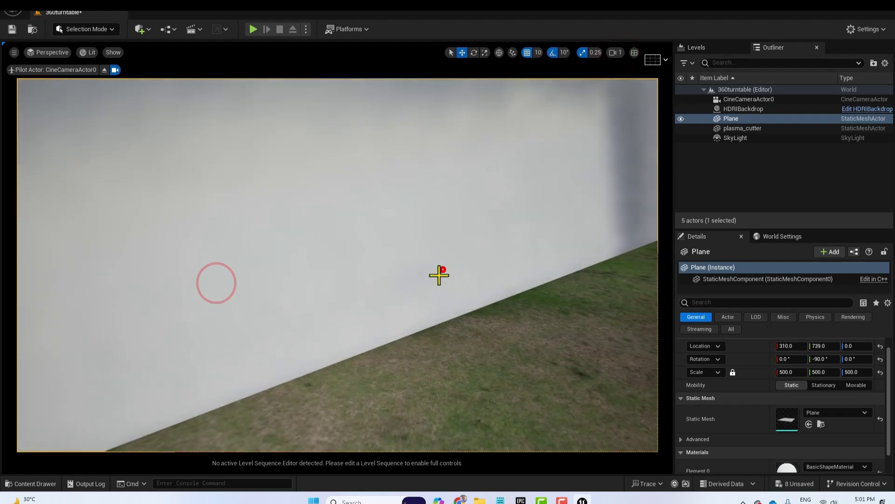
{"action": "left_click", "coordinate": [441, 270]}
{"action": "key", "text": "f"}
{"action": "left_click", "coordinate": [616, 52]}
{"action": "left_click", "coordinate": [518, 73]}
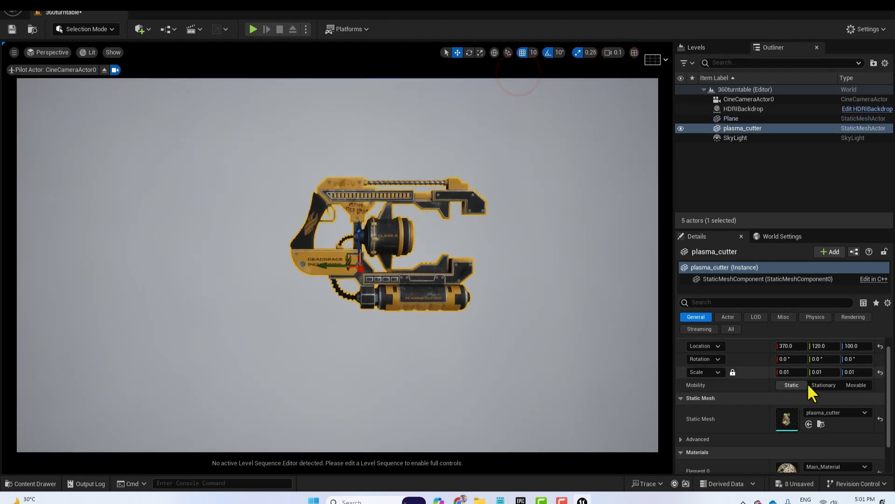
{"action": "left_click", "coordinate": [624, 52]}
{"action": "left_click", "coordinate": [502, 72]}
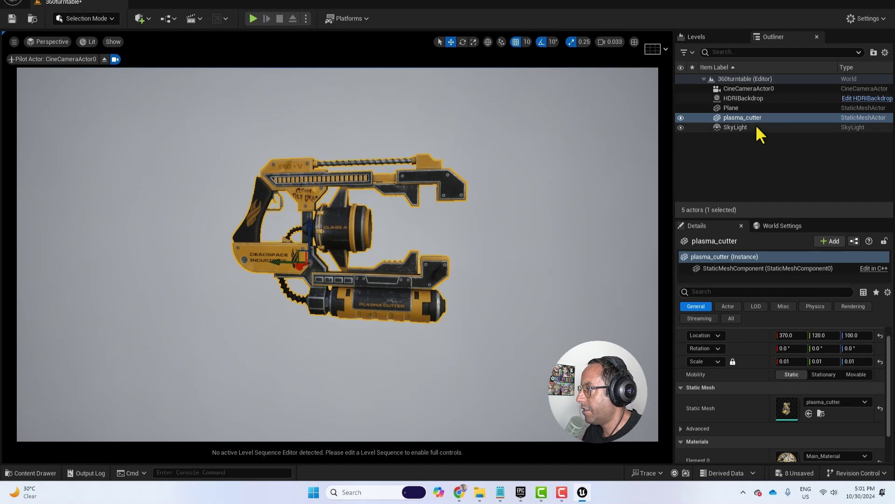
Set the SkyLight's Cubemap Resolution to 2048
{"action": "left_click", "coordinate": [757, 126]}
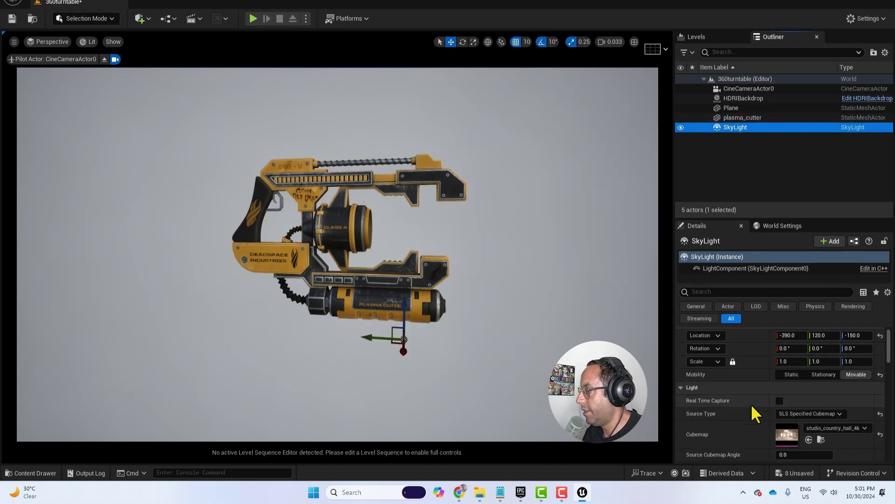
{"action": "scroll", "coordinate": [754, 401], "scroll_direction": "down", "scroll_amount": 3}
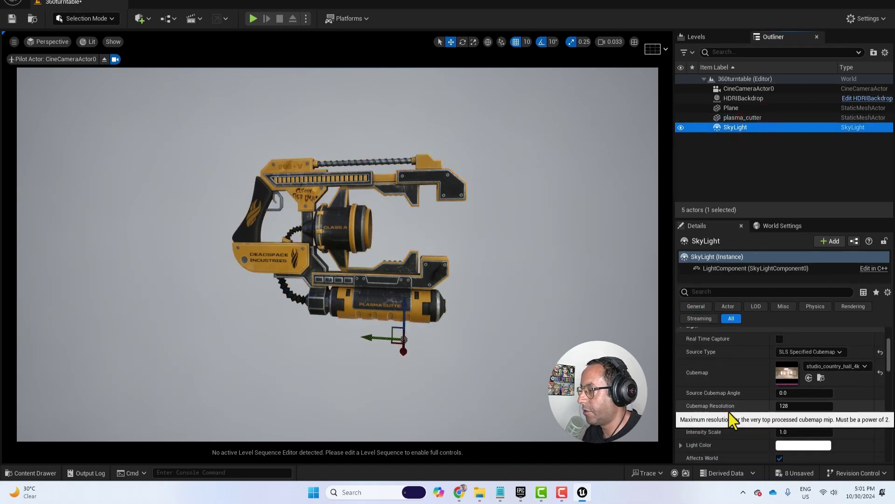
{"action": "left_click", "coordinate": [809, 411]}
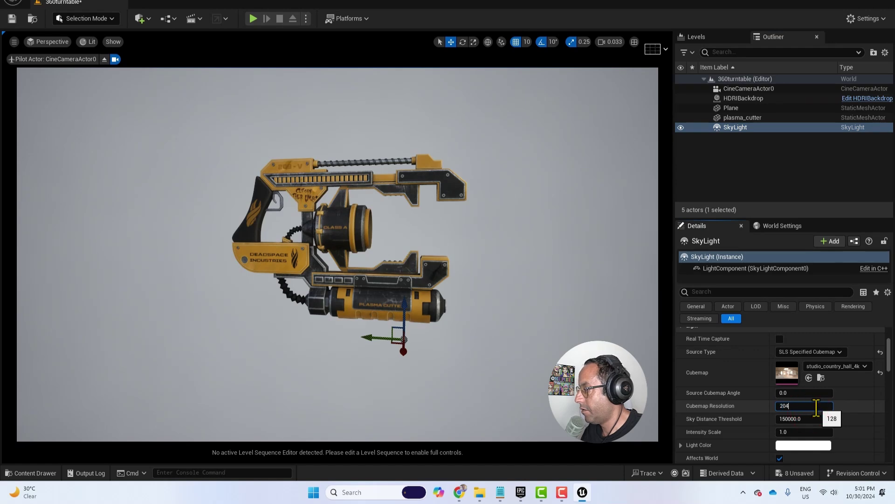
{"action": "type", "text": "2048"}
{"action": "key", "text": "Return"}
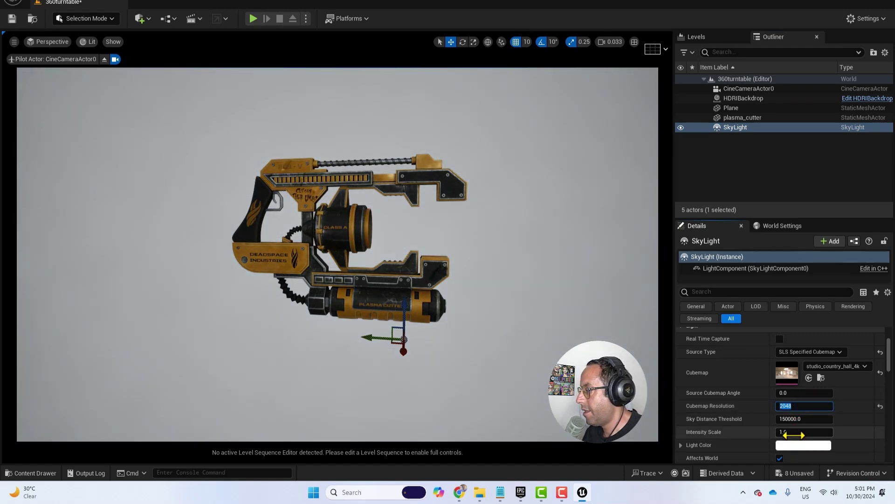
Set the sky light Intensity Scale to 10, then to 500
{"action": "type", "text": "1"}
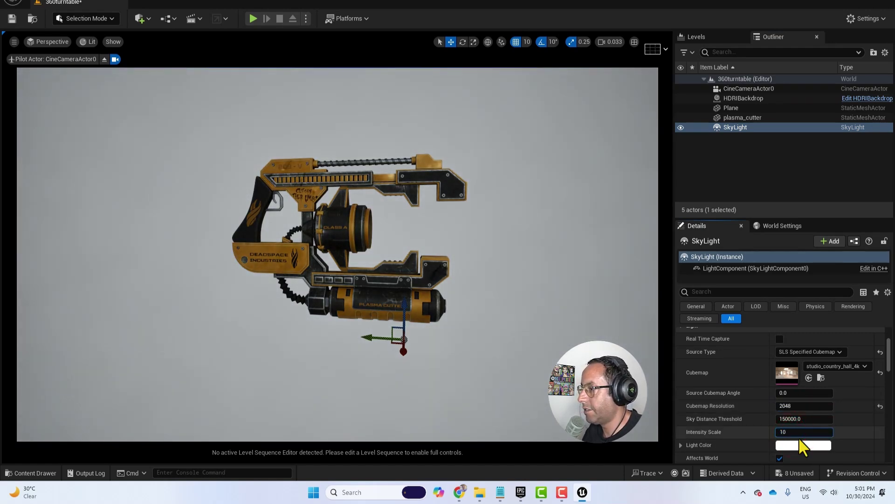
{"action": "type", "text": "0"}
{"action": "key", "text": "Return"}
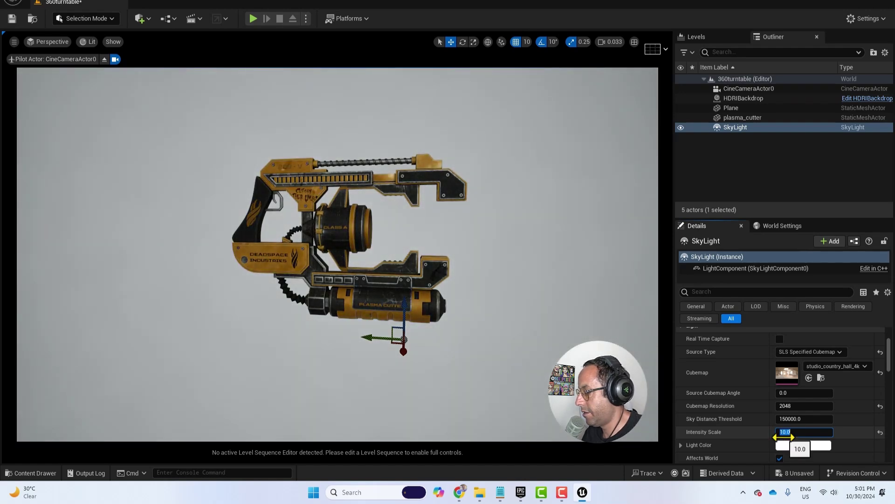
{"action": "type", "text": "500"}
{"action": "key", "text": "Return"}
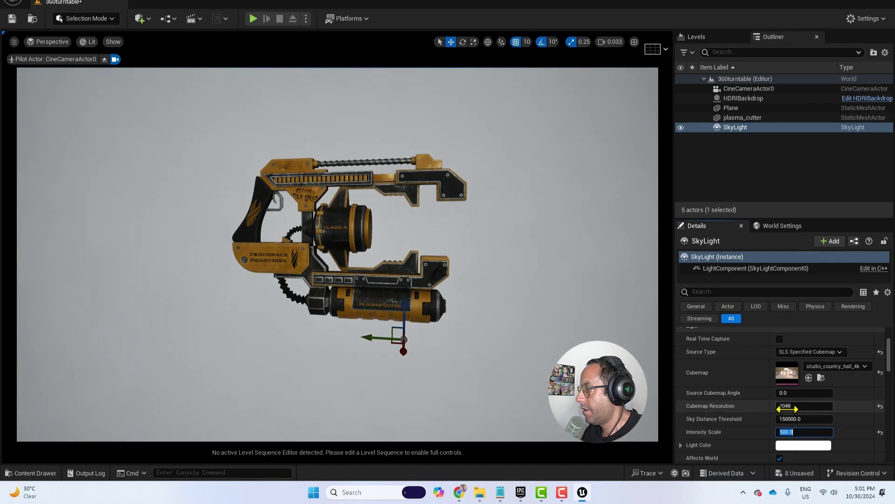
Assign the studio_country_hall_4k cubemap to the HDRIBackdrop
{"action": "left_click", "coordinate": [749, 98]}
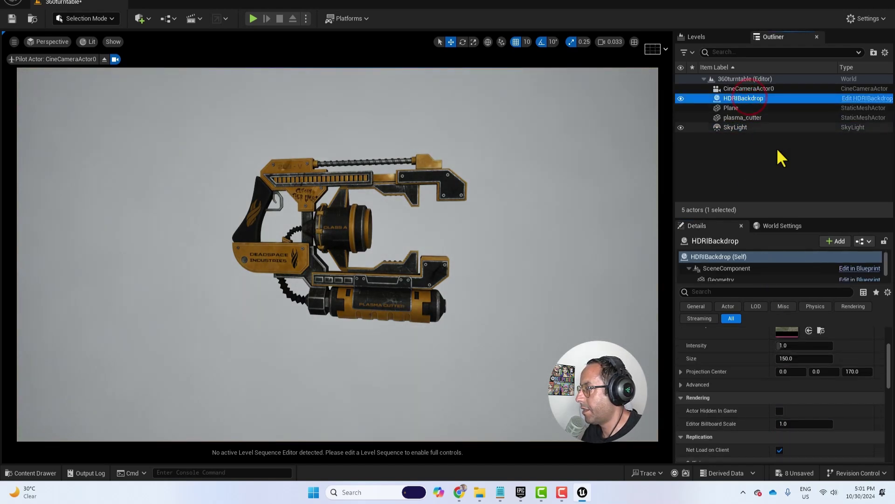
{"action": "scroll", "coordinate": [757, 371], "scroll_direction": "up", "scroll_amount": 2}
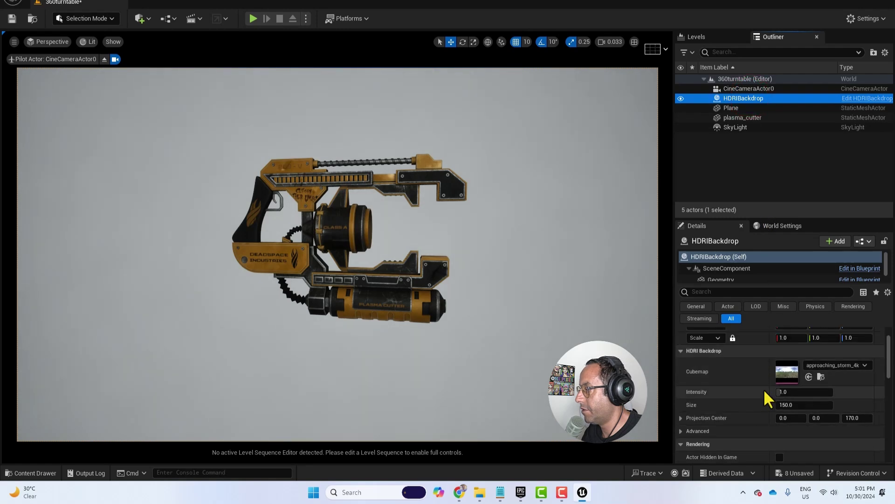
{"action": "left_click", "coordinate": [30, 472]}
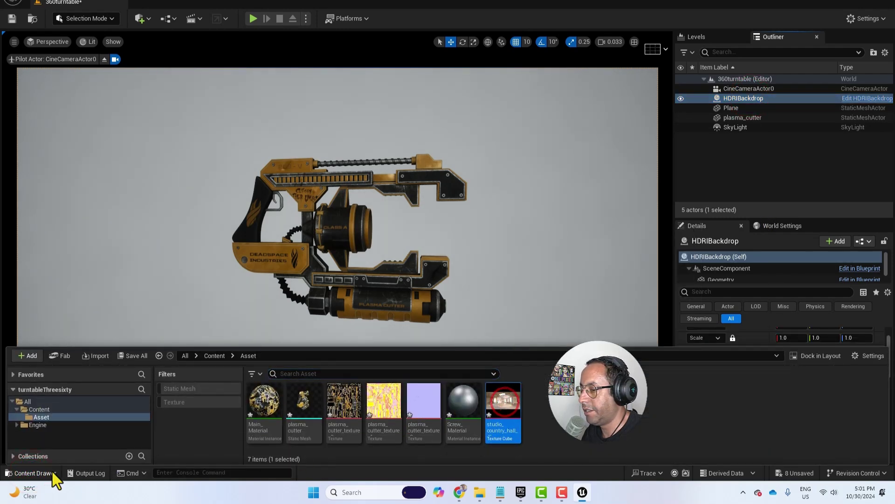
{"action": "left_click", "coordinate": [51, 472]}
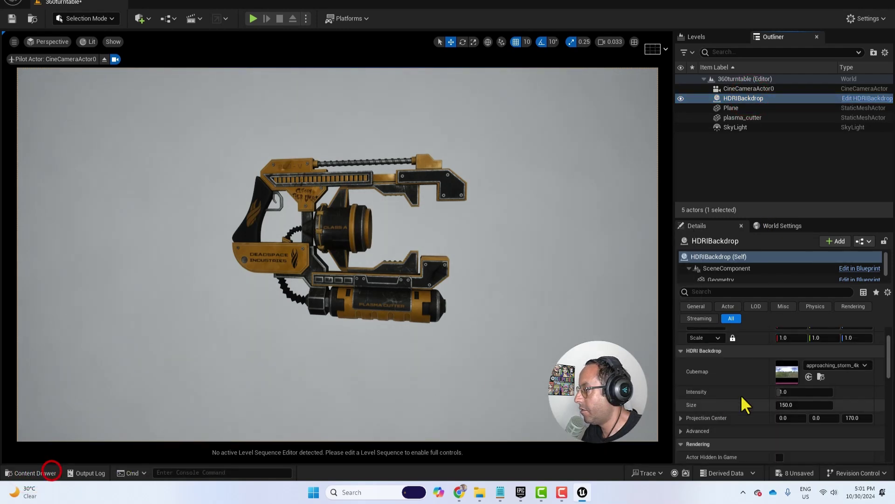
{"action": "left_click", "coordinate": [810, 377]}
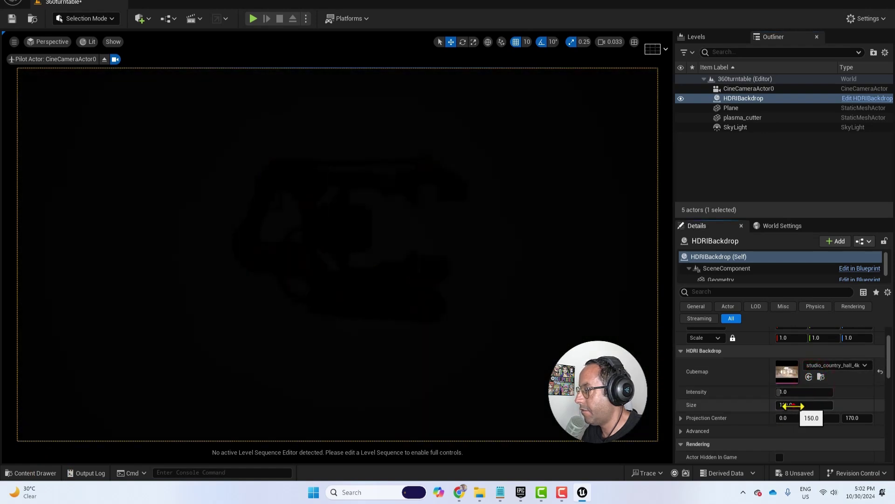
Set the backdrop Size to 5000
{"action": "left_click", "coordinate": [793, 405]}
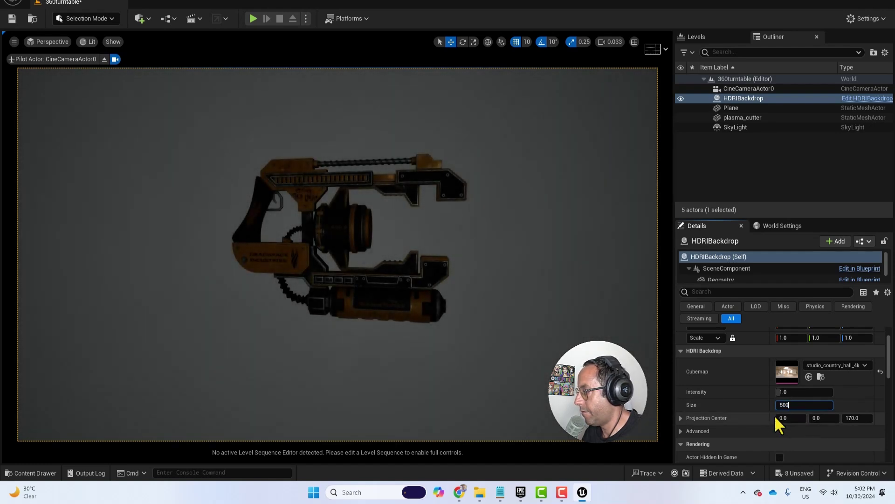
{"action": "type", "text": "5000"}
{"action": "key", "text": "Return"}
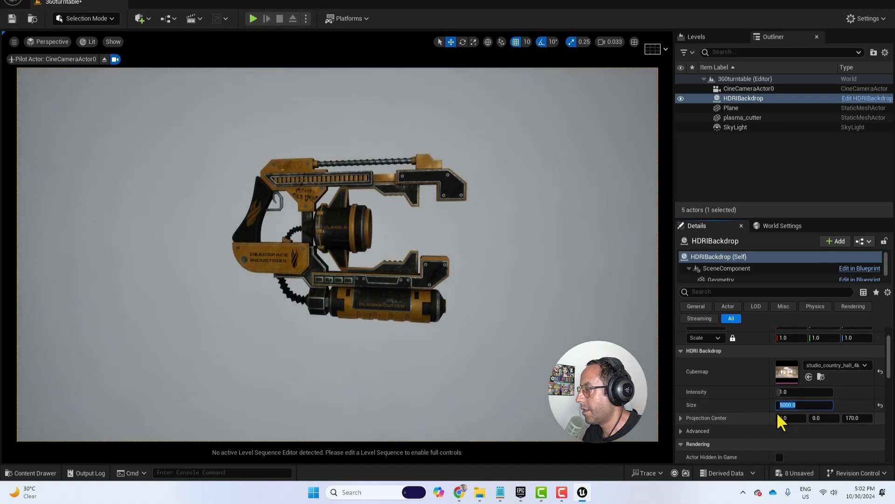
Add a Post Process Volume and enable Infinite Extent (Unbound)
{"action": "left_click", "coordinate": [147, 19]}
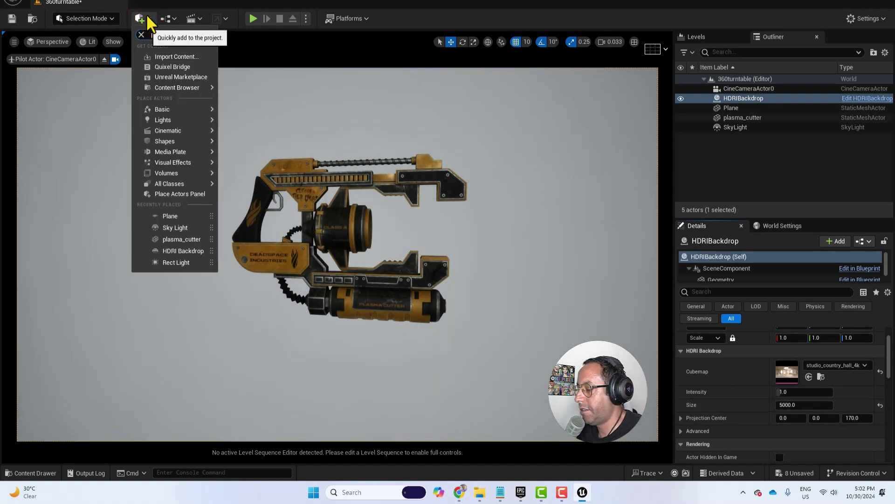
{"action": "type", "text": "pos"}
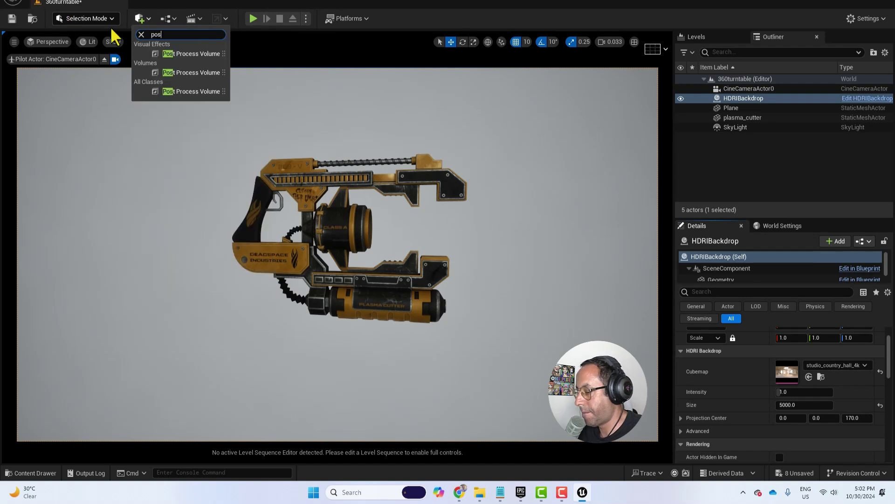
{"action": "left_click", "coordinate": [196, 54]}
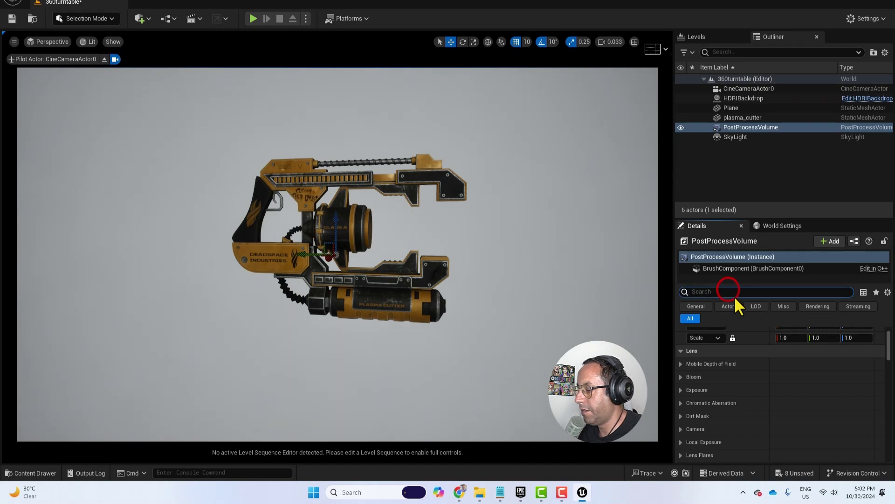
{"action": "type", "text": "unb"}
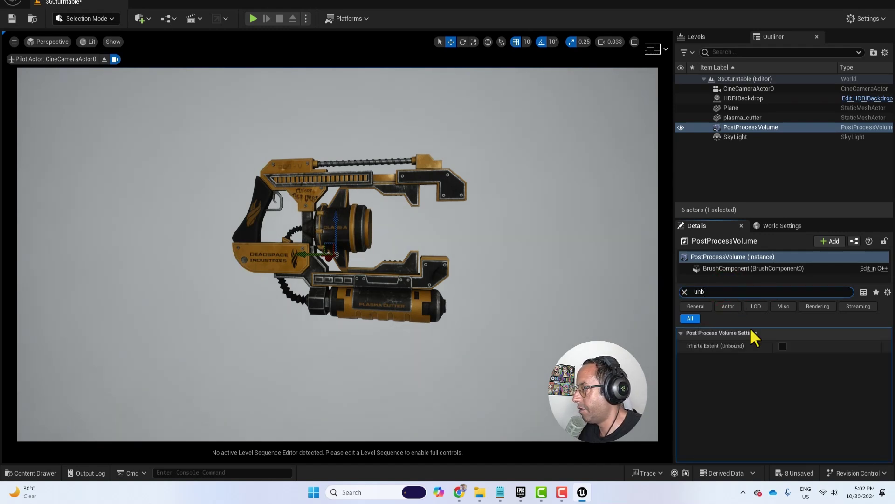
{"action": "left_click", "coordinate": [783, 346]}
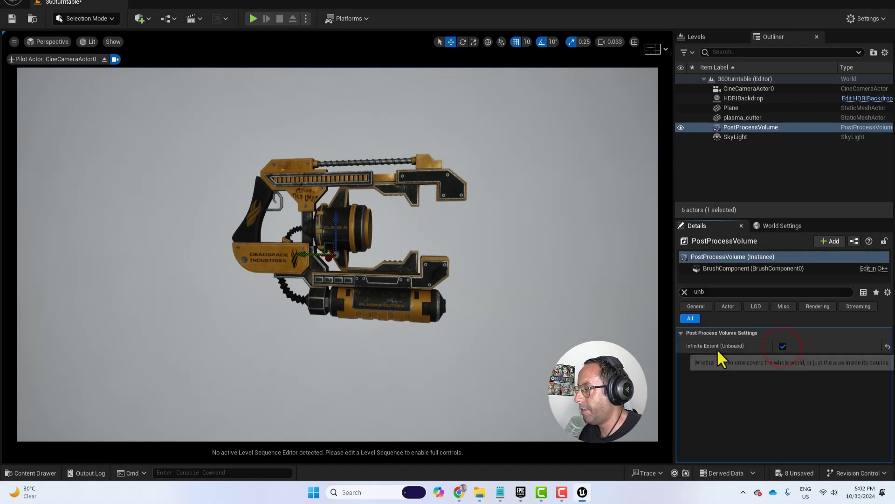
Enable the exposure metering mode, compensation, Min EV100 and Max EV100 overrides
{"action": "left_click", "coordinate": [684, 292]}
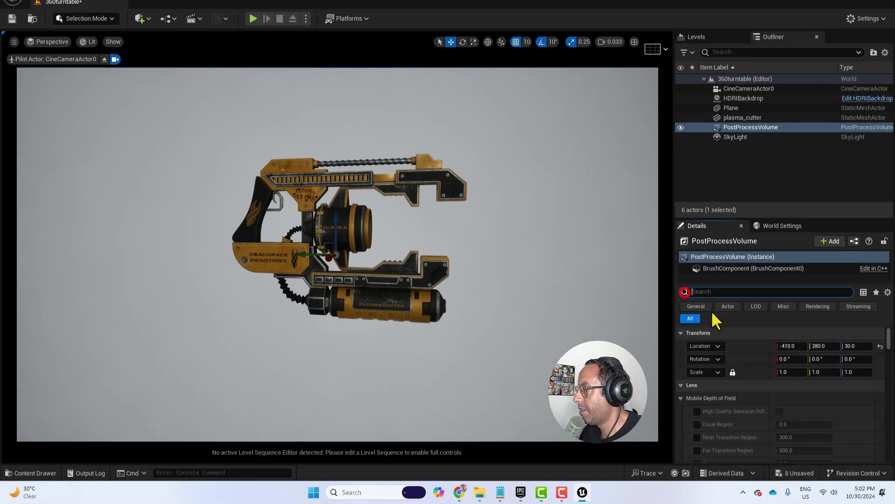
{"action": "left_click", "coordinate": [681, 397]}
{"action": "scroll", "coordinate": [685, 396], "scroll_direction": "down", "scroll_amount": 2}
{"action": "left_click", "coordinate": [681, 365]}
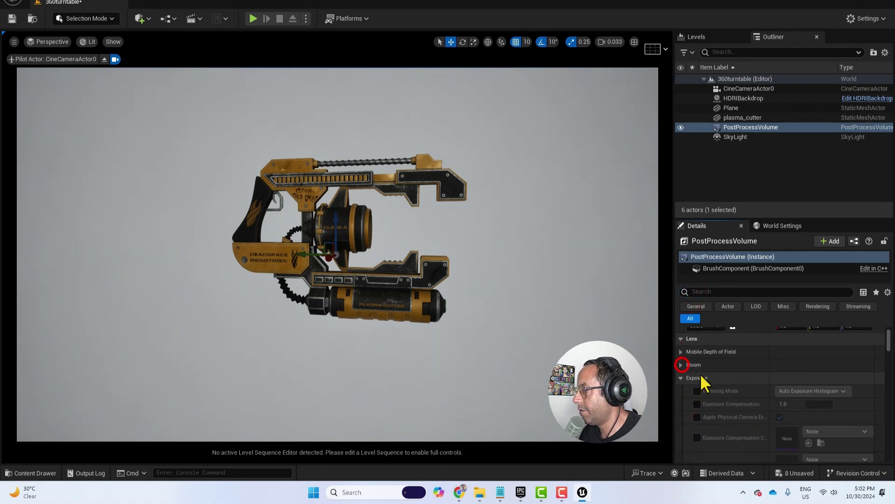
{"action": "left_click", "coordinate": [697, 391]}
{"action": "left_click", "coordinate": [697, 404]}
{"action": "scroll", "coordinate": [736, 389], "scroll_direction": "down", "scroll_amount": 3}
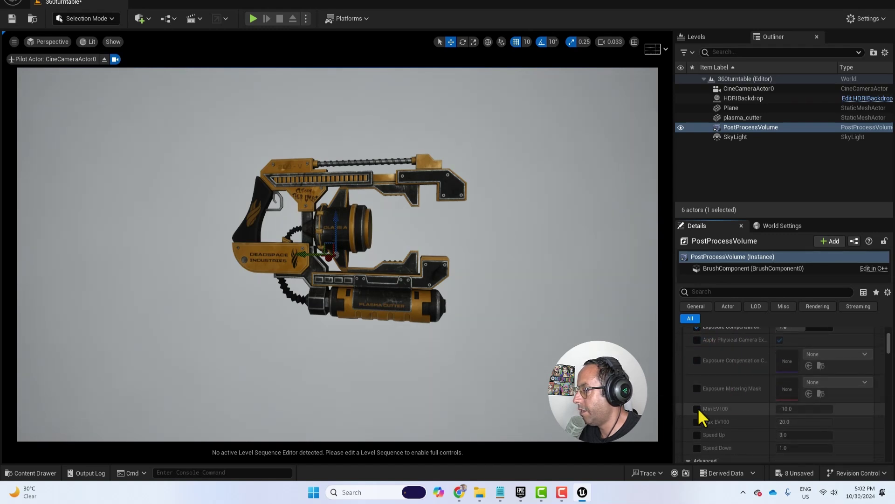
{"action": "left_click", "coordinate": [697, 409]}
{"action": "left_click", "coordinate": [697, 422]}
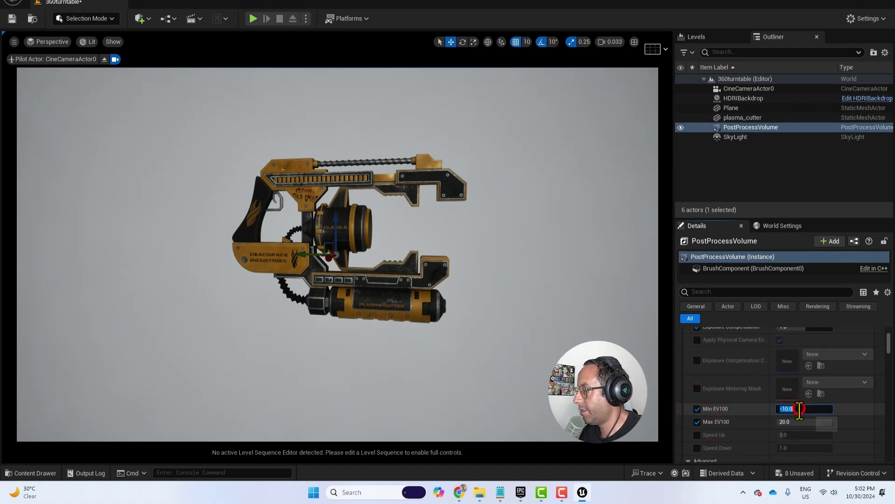
Set Min and Max EV100 to 0 and reframe the camera on the plasma cutter
{"action": "left_click", "coordinate": [786, 408]}
{"action": "type", "text": "0."}
{"action": "key", "text": "Return"}
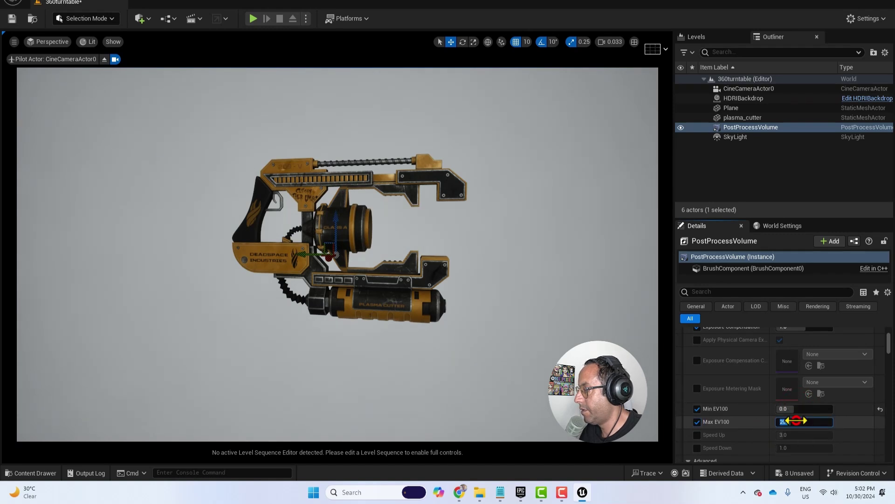
{"action": "left_click", "coordinate": [795, 421]}
{"action": "type", "text": "0"}
{"action": "key", "text": "Return"}
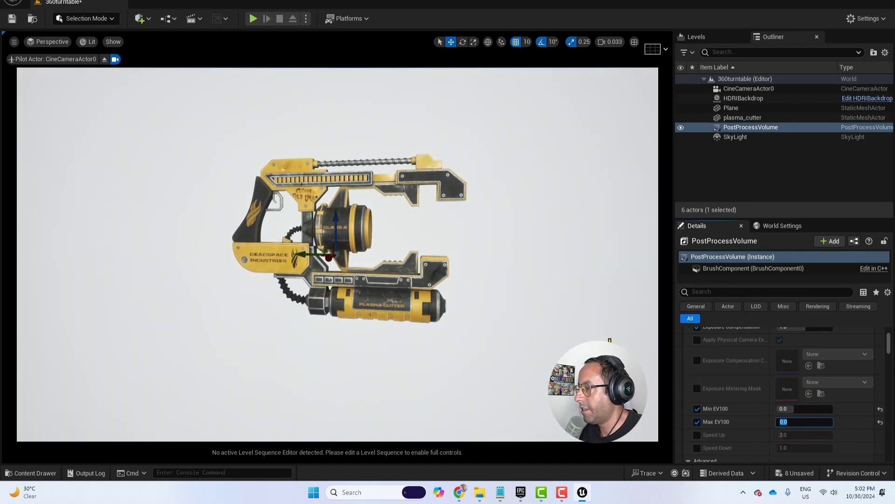
{"action": "left_click_drag", "start_coordinate": [492, 201], "coordinate": [491, 225]}
Exit piloting CineCameraActor0 and fly the editor view back from the plasma cutter
{"action": "left_click", "coordinate": [728, 156]}
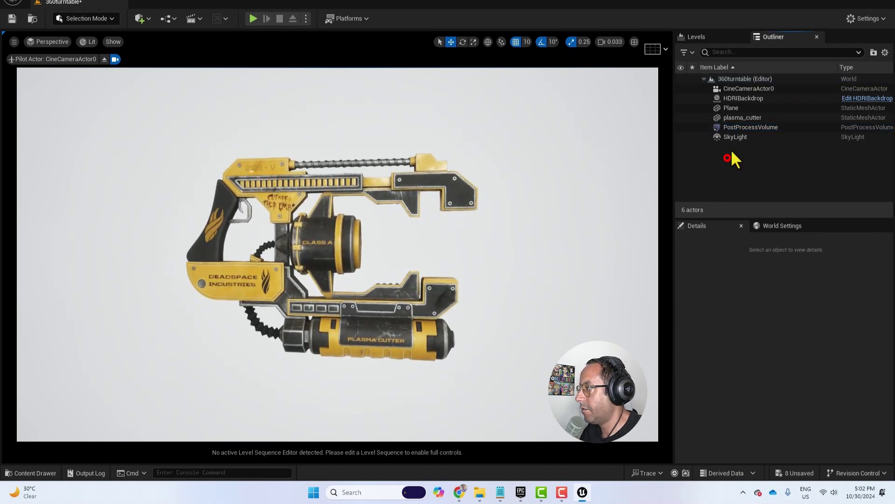
{"action": "left_click", "coordinate": [741, 136]}
{"action": "left_click", "coordinate": [739, 127]}
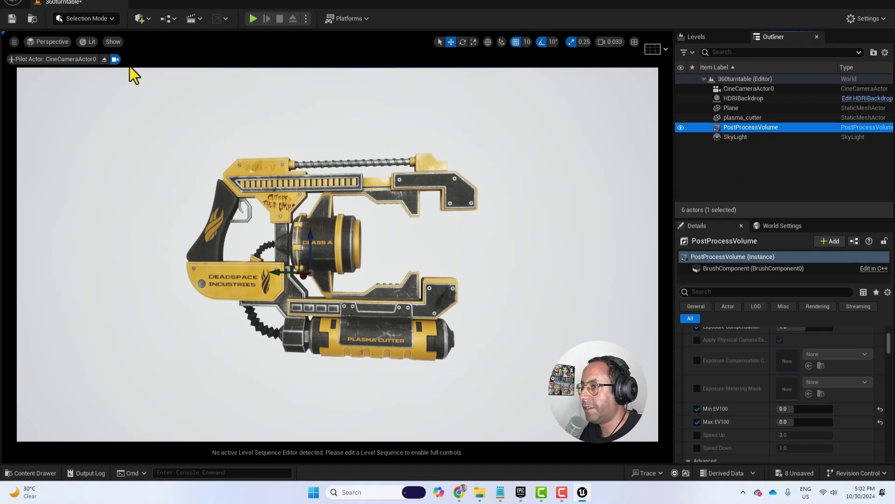
{"action": "left_click", "coordinate": [104, 59]}
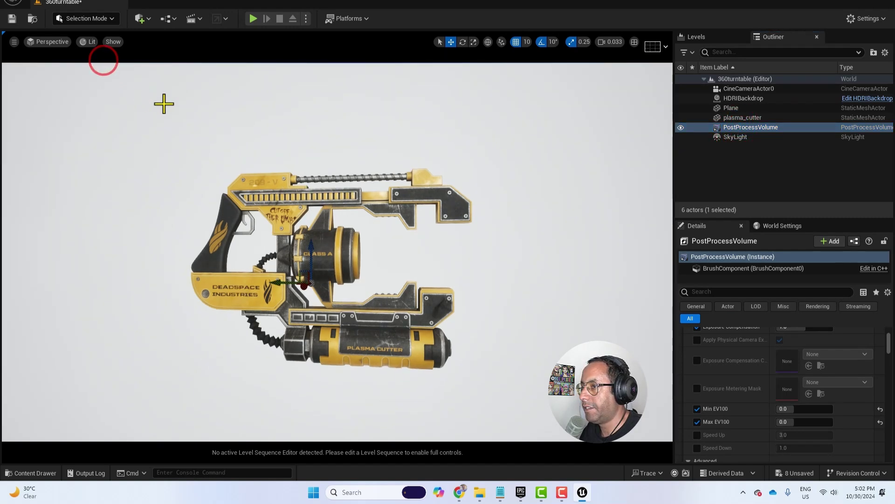
{"action": "right_click_drag", "start_coordinate": [173, 105], "coordinate": [162, 88]}
Add a rect light and position it above and left of the plasma cutter, angled toward it
{"action": "left_click", "coordinate": [139, 18]}
{"action": "mouse_move", "coordinate": [193, 120]}
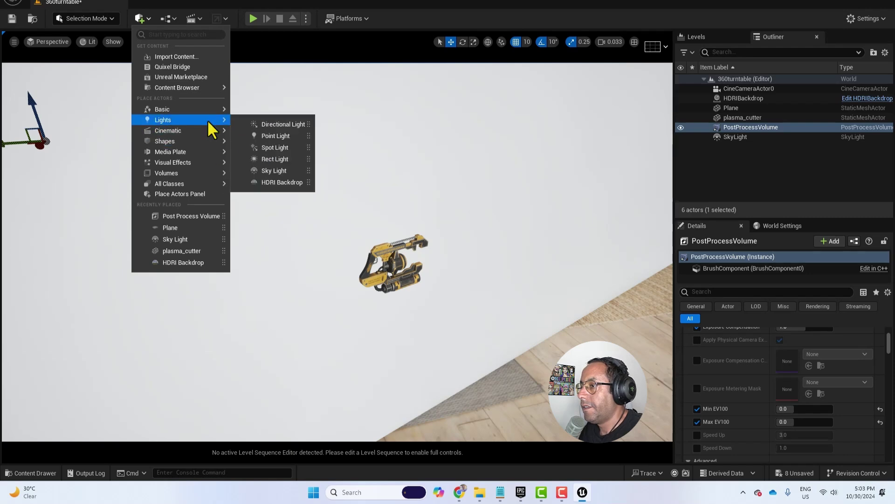
{"action": "left_click", "coordinate": [274, 158]}
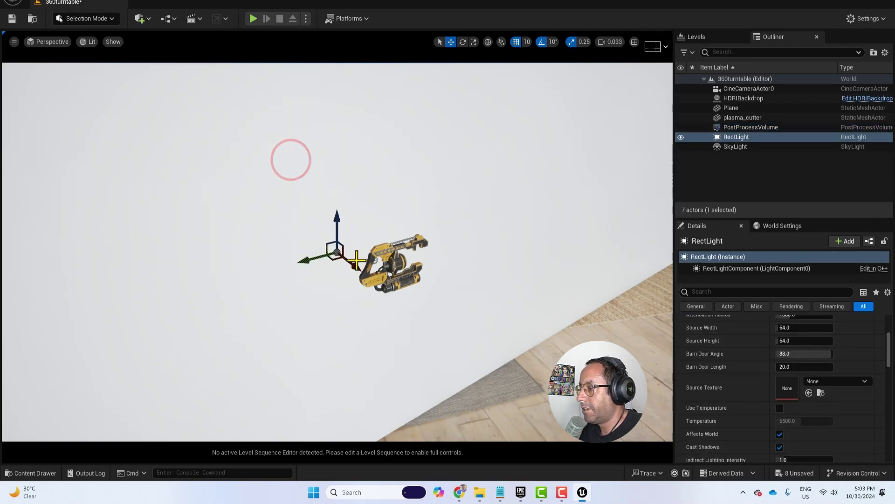
{"action": "right_click_drag", "start_coordinate": [291, 159], "coordinate": [363, 265]}
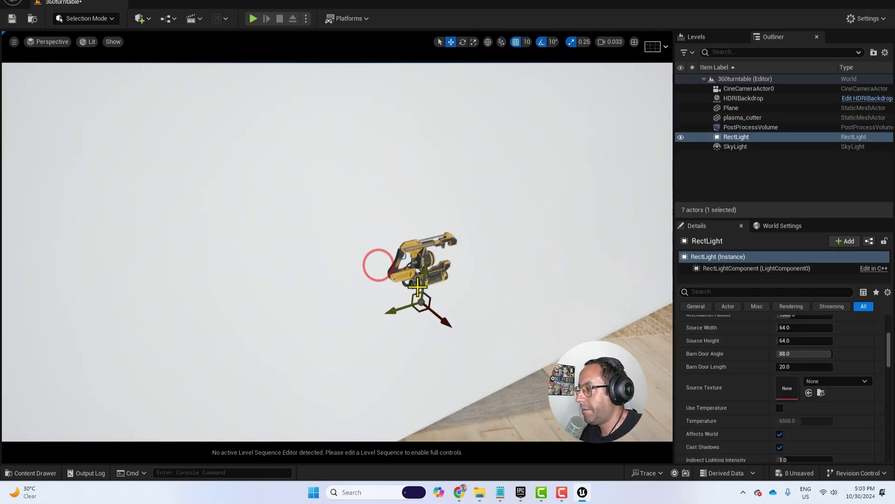
{"action": "left_click_drag", "start_coordinate": [421, 276], "coordinate": [426, 197]}
{"action": "left_click_drag", "start_coordinate": [409, 236], "coordinate": [331, 240]}
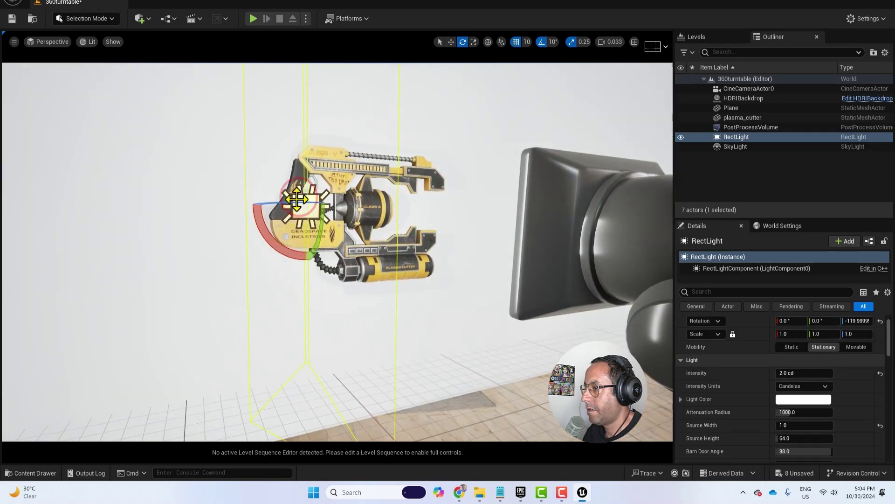
{"action": "left_click_drag", "start_coordinate": [297, 198], "coordinate": [267, 229]}
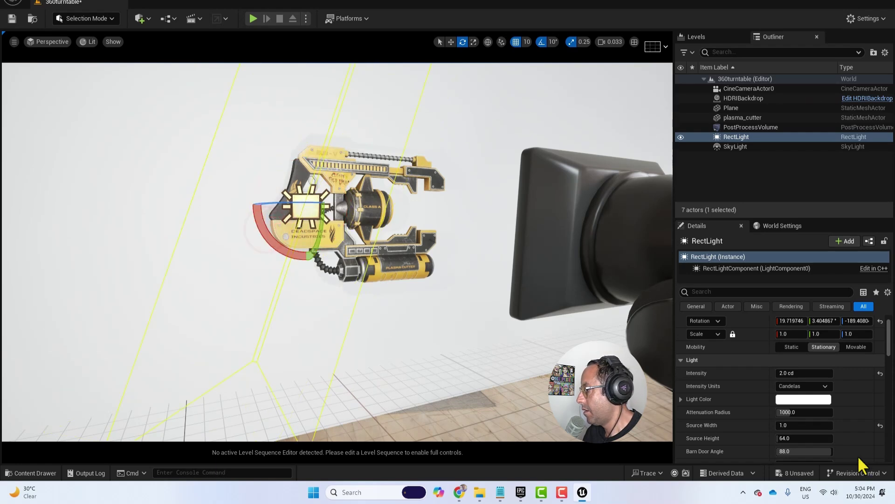
Reset source width to 64, move the light nearer the gun, and disable Cast Shadows
{"action": "scroll", "coordinate": [865, 436], "scroll_direction": "down", "scroll_amount": 1}
{"action": "left_click", "coordinate": [880, 410]}
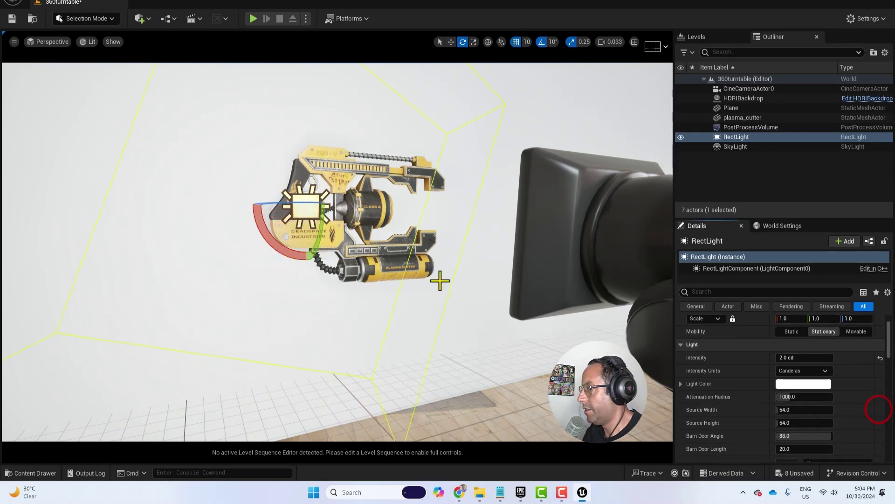
{"action": "right_click_drag", "start_coordinate": [336, 252], "coordinate": [328, 217]}
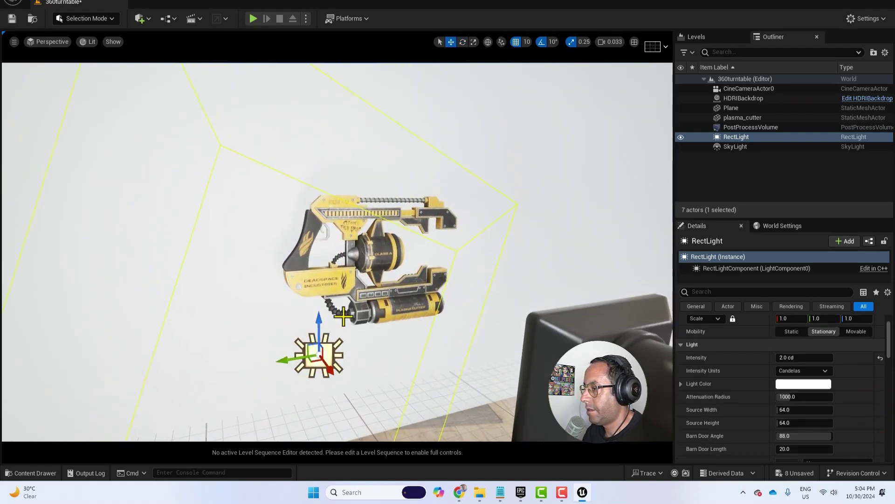
{"action": "left_click_drag", "start_coordinate": [318, 353], "coordinate": [322, 308]}
{"action": "scroll", "coordinate": [799, 382], "scroll_direction": "down", "scroll_amount": 3}
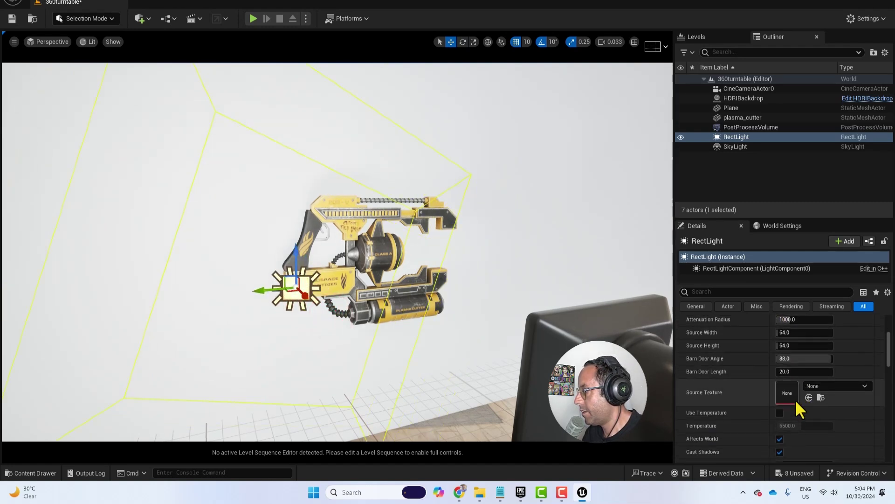
{"action": "scroll", "coordinate": [793, 406], "scroll_direction": "down", "scroll_amount": 1}
{"action": "left_click", "coordinate": [780, 436]}
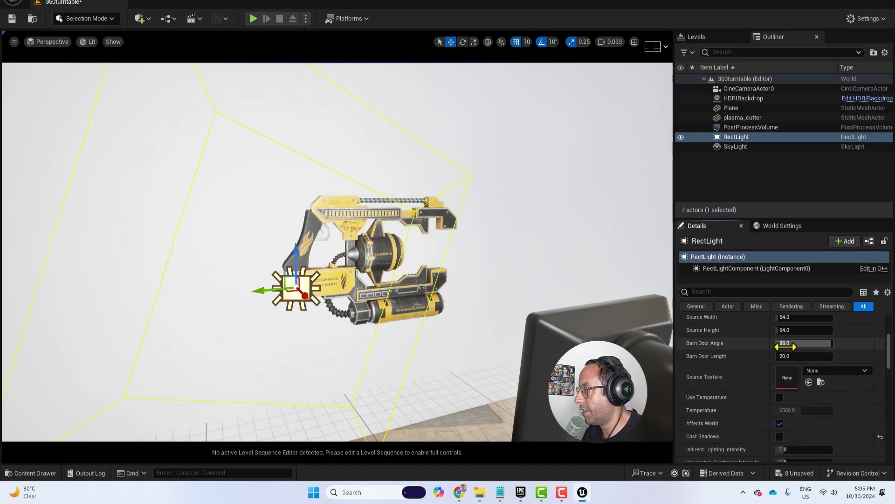
Set the rect light intensity to 1.0 cd after briefly trying 0.5 cd
{"action": "scroll", "coordinate": [795, 360], "scroll_direction": "up", "scroll_amount": 4}
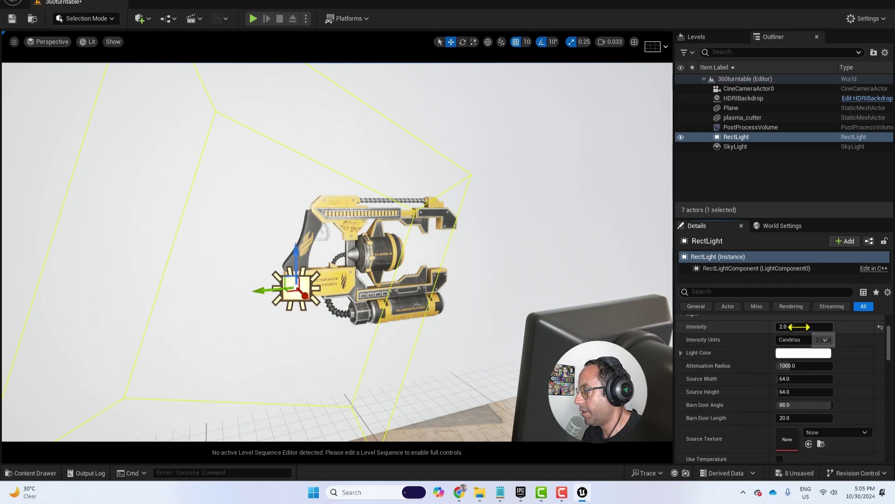
{"action": "left_click", "coordinate": [819, 322]}
{"action": "type", "text": "1"}
{"action": "key", "text": "Return"}
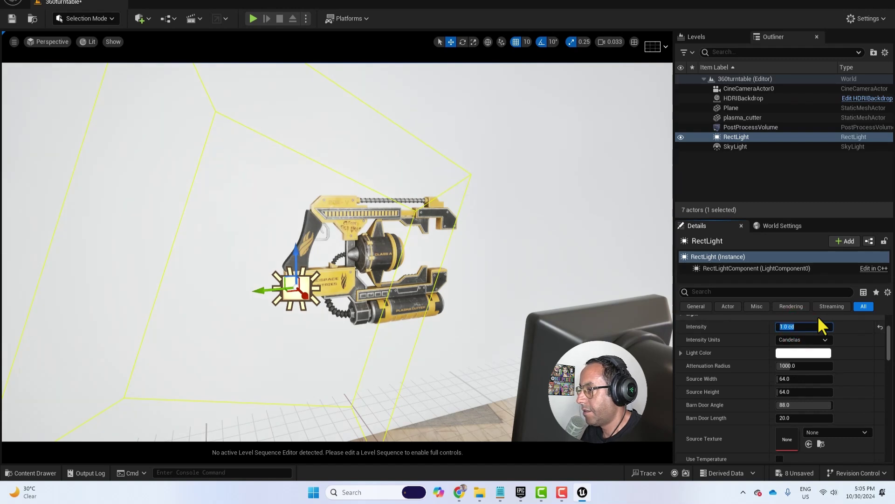
{"action": "type", "text": "0.5"}
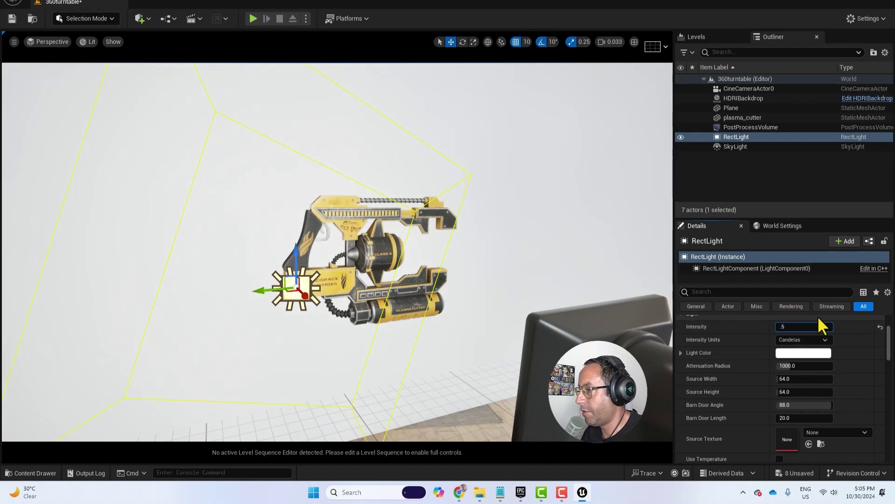
{"action": "key", "text": "Return"}
{"action": "type", "text": "1"}
{"action": "key", "text": "Return"}
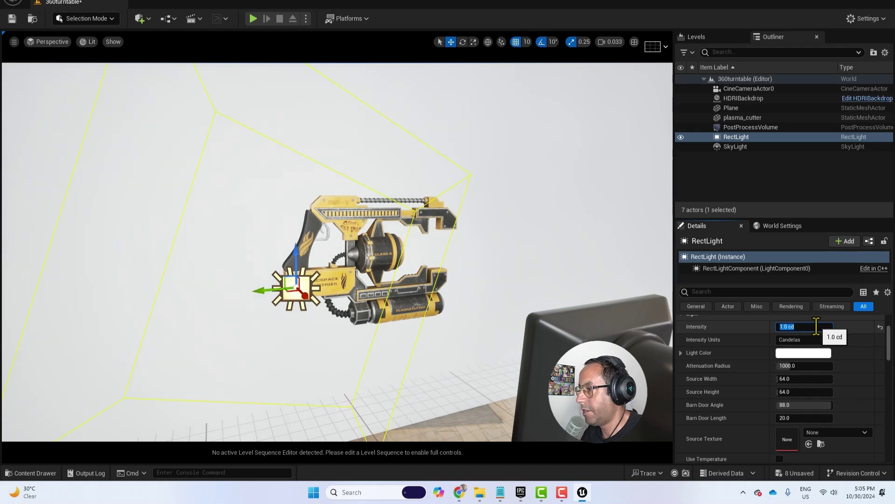
Lower the sky light Intensity Scale to 400 and look through CineCameraActor0
{"action": "left_click", "coordinate": [742, 146]}
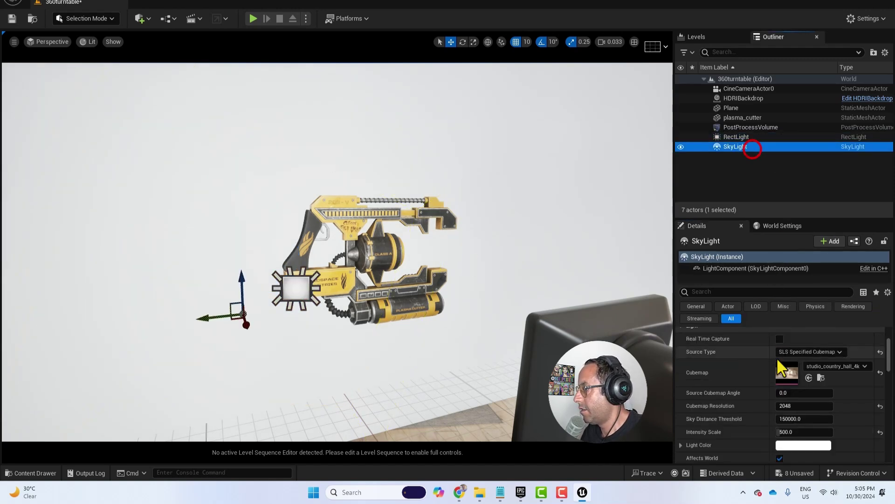
{"action": "left_click", "coordinate": [803, 416]}
{"action": "type", "text": "400"}
{"action": "key", "text": "Return"}
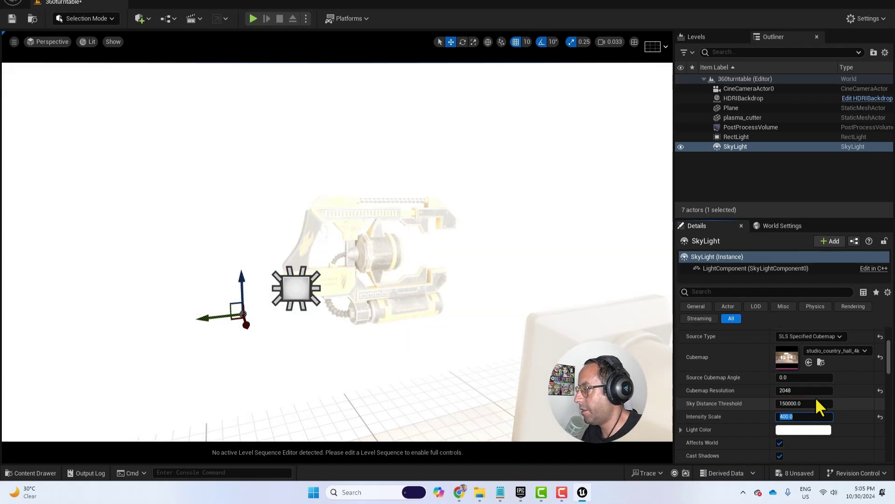
{"action": "left_click", "coordinate": [66, 43]}
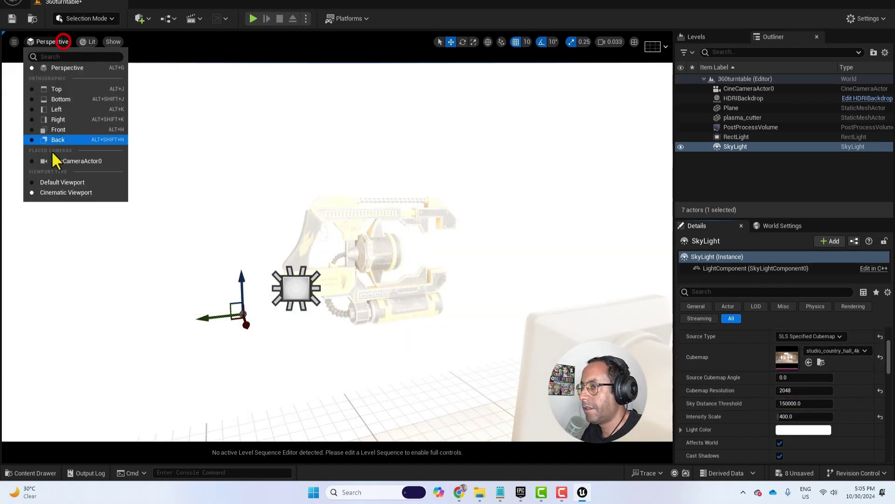
{"action": "left_click", "coordinate": [71, 159]}
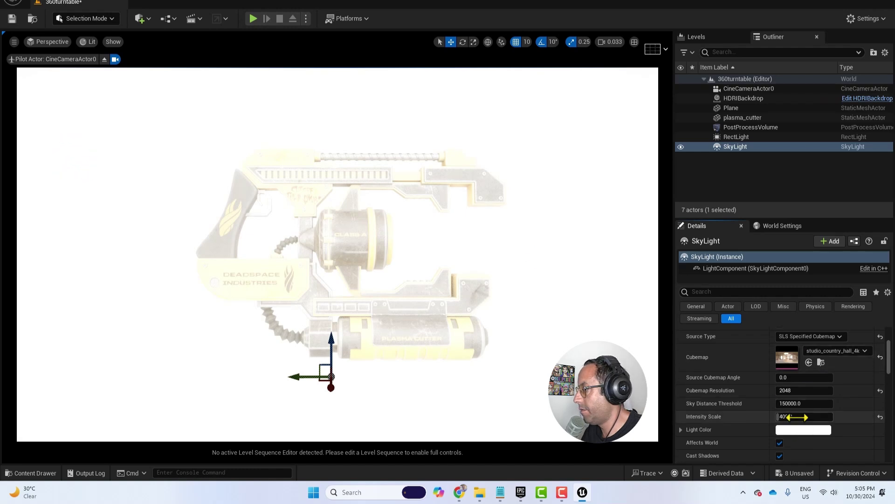
Re-enter the sky light Intensity Scale, committing 10 and then 5
{"action": "left_click", "coordinate": [798, 416]}
{"action": "type", "text": "100.0"}
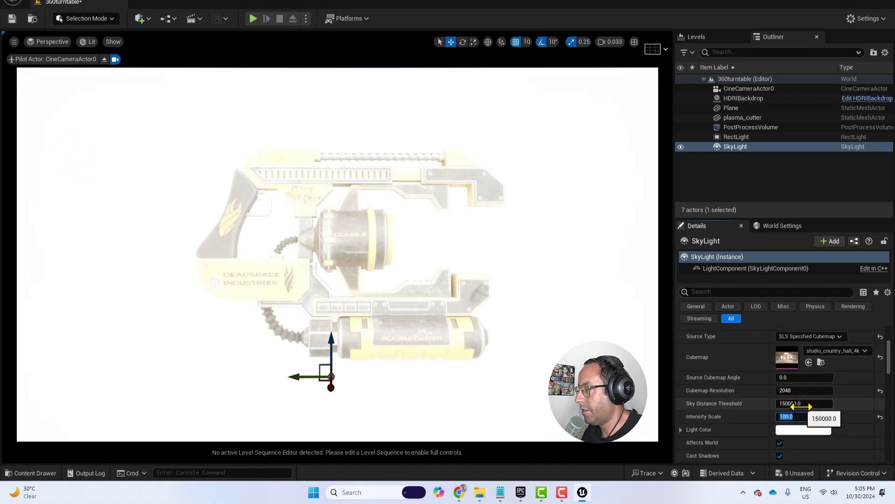
{"action": "left_click", "coordinate": [795, 417]}
{"action": "double_click", "coordinate": [806, 417]}
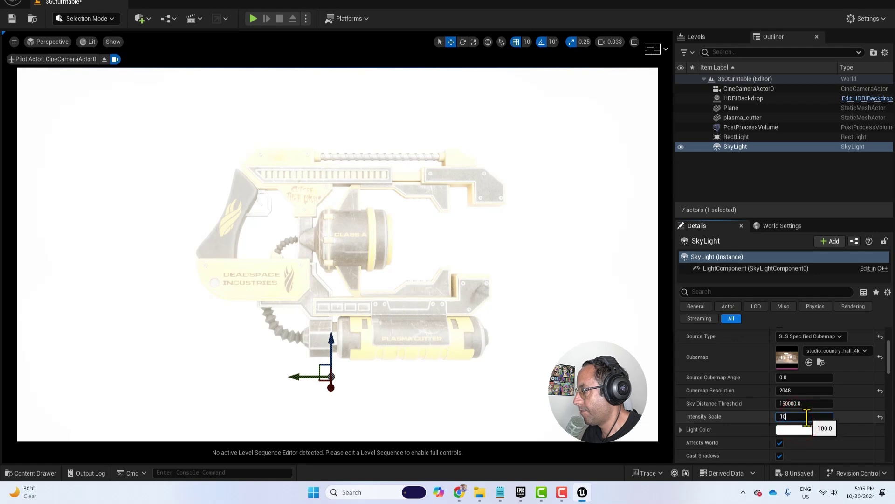
{"action": "key", "text": "Return"}
{"action": "key", "text": "Return"}
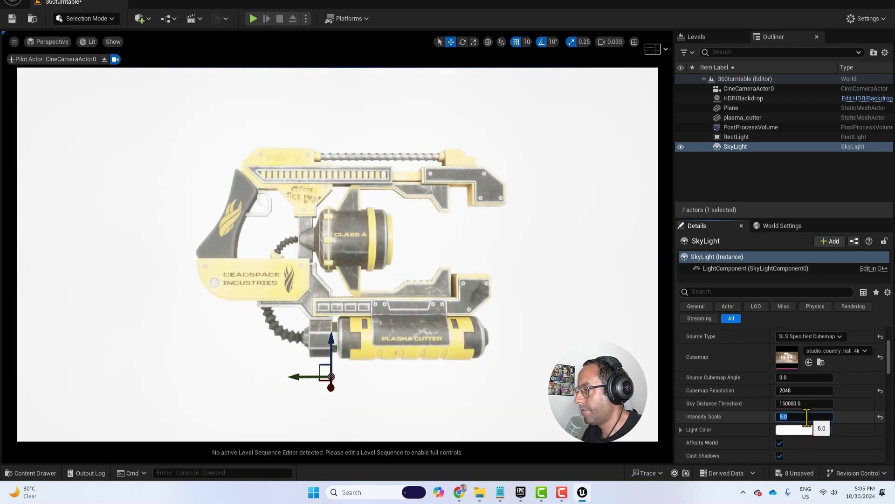
{"action": "key", "text": "Return"}
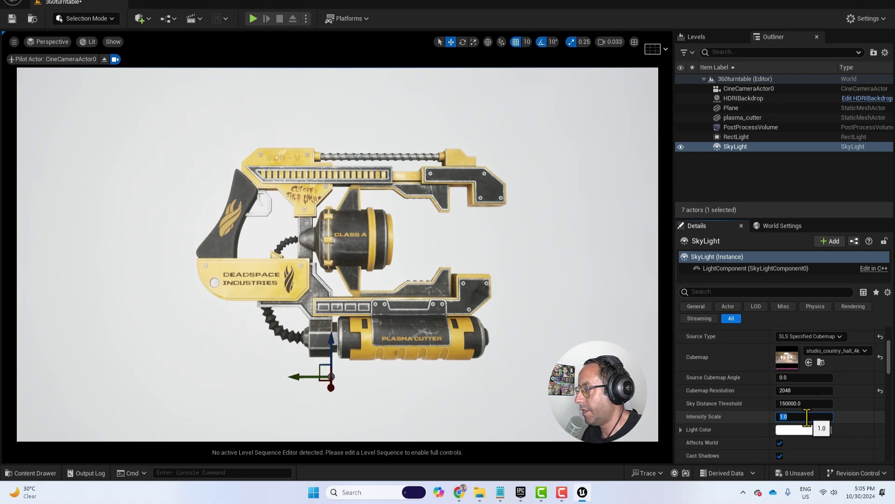
Toggle the RectLight's visibility off and on to compare the lighting
{"action": "left_click", "coordinate": [737, 416]}
{"action": "left_click", "coordinate": [746, 136]}
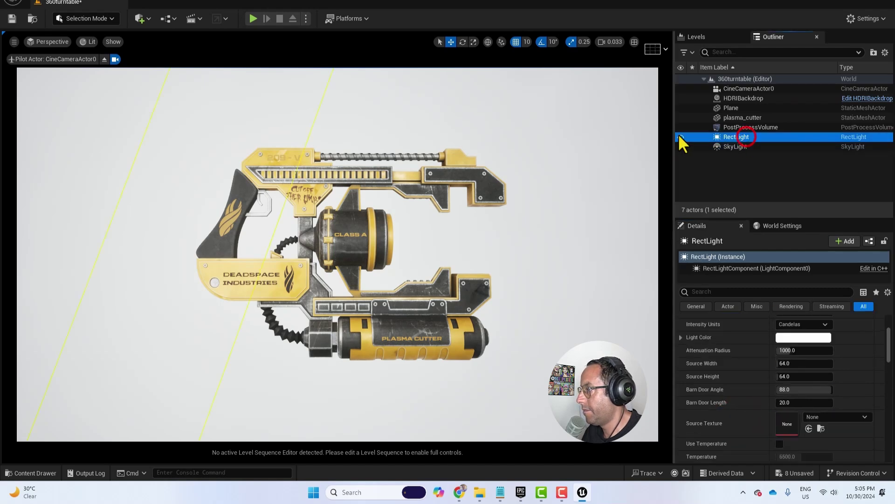
{"action": "left_click", "coordinate": [681, 134]}
{"action": "left_click", "coordinate": [680, 134]}
{"action": "left_click", "coordinate": [681, 134]}
{"action": "left_click", "coordinate": [680, 134]}
{"action": "left_click", "coordinate": [738, 138]}
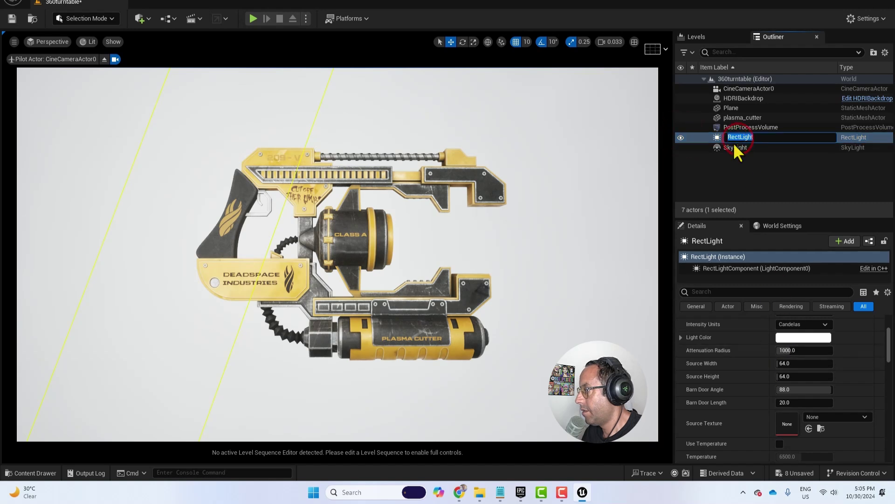
Set the rect light intensity to 0.5 cd and select the plasma cutter
{"action": "scroll", "coordinate": [761, 366], "scroll_direction": "up", "scroll_amount": 2}
{"action": "left_click", "coordinate": [789, 342]}
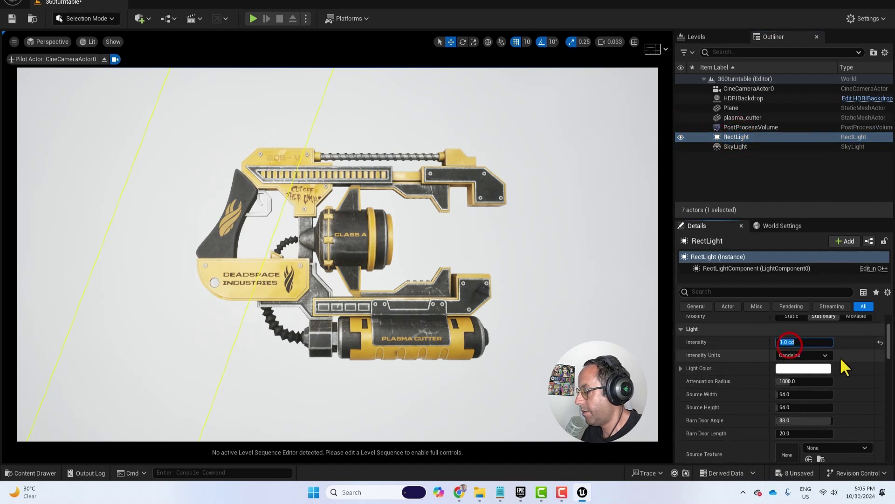
{"action": "type", "text": "0.5"}
{"action": "key", "text": "Return"}
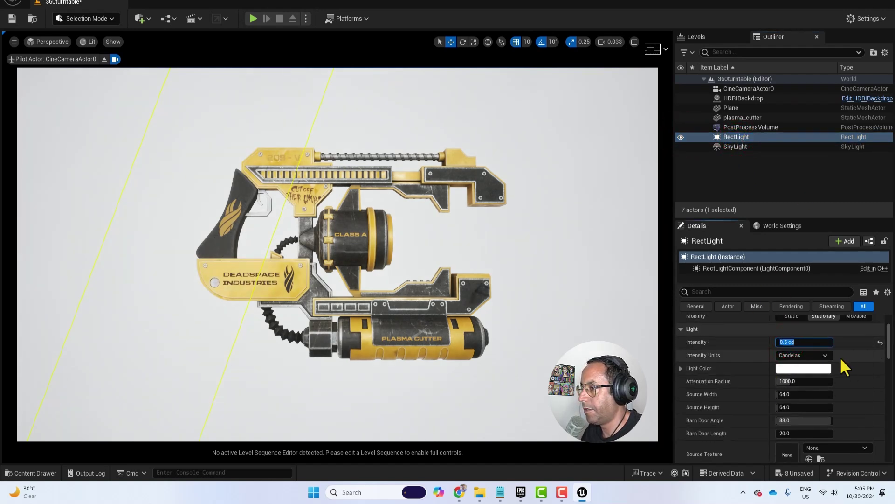
{"action": "left_click", "coordinate": [447, 178]}
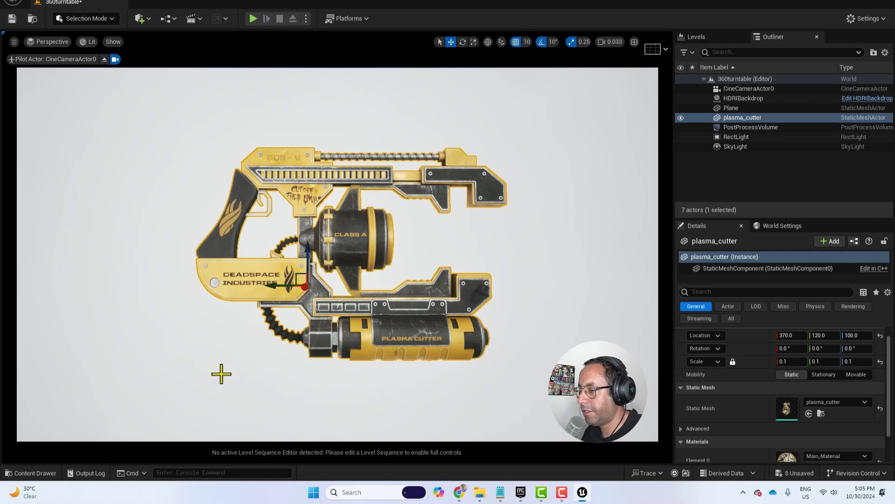
Open Main_Material and expand its Specular, Occlusion and MetallicRoughness parameters in a floating editor
{"action": "left_click", "coordinate": [49, 469]}
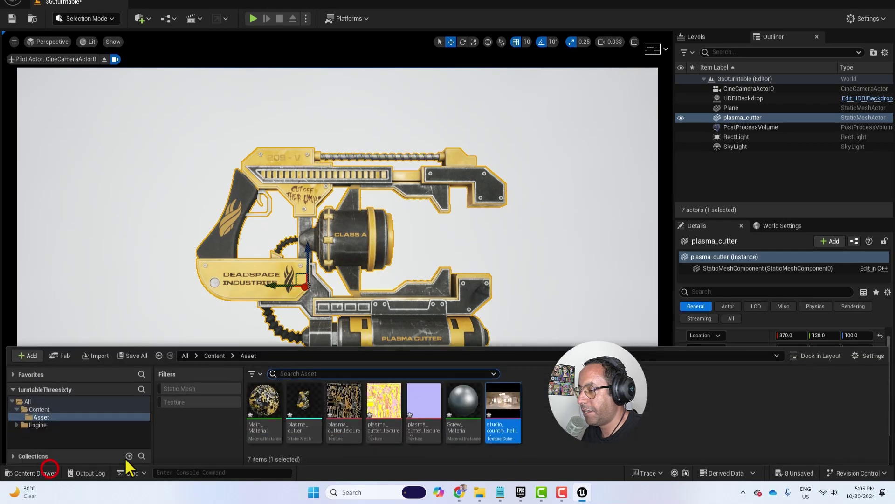
{"action": "double_click", "coordinate": [273, 400]}
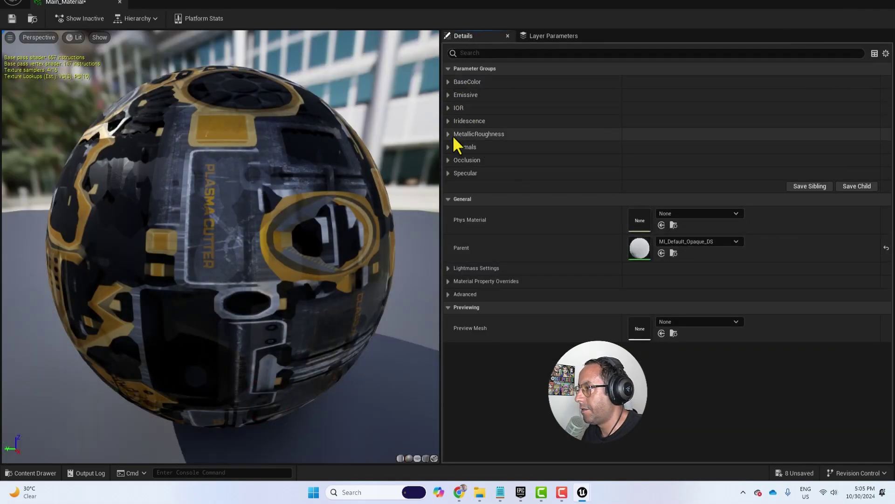
{"action": "left_click", "coordinate": [446, 173]}
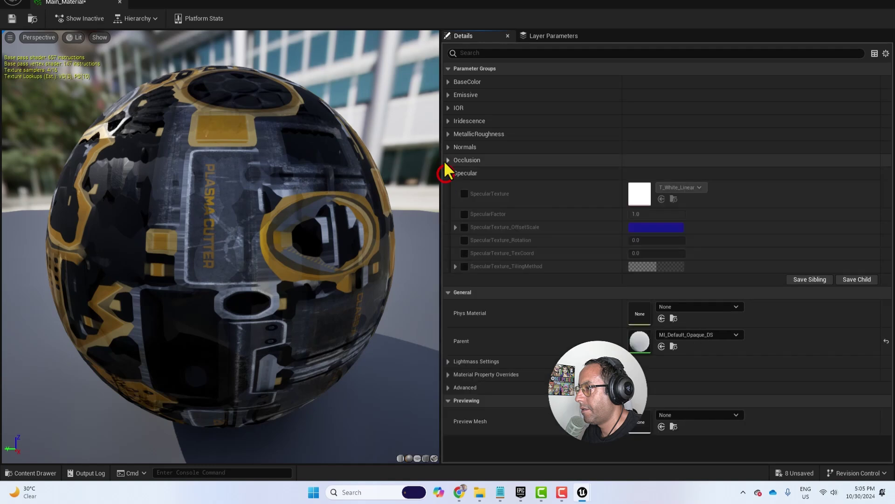
{"action": "left_click", "coordinate": [447, 159]}
{"action": "left_click", "coordinate": [447, 134]}
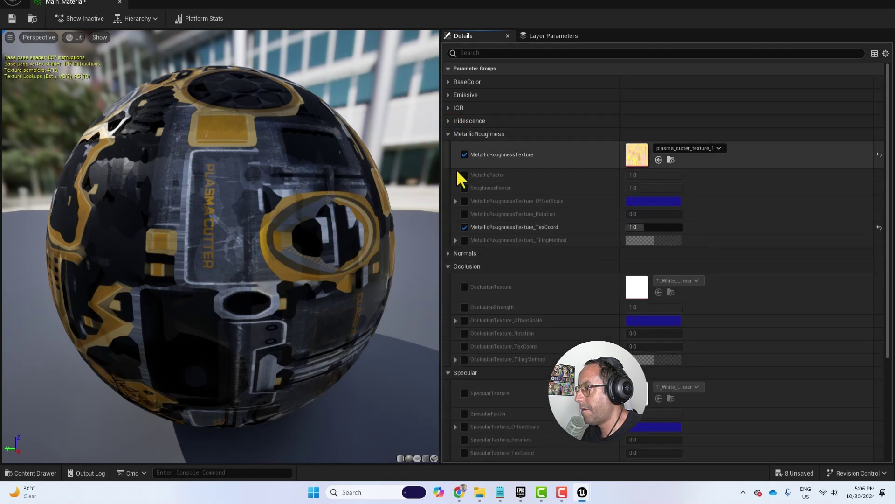
{"action": "double_click", "coordinate": [122, 9]}
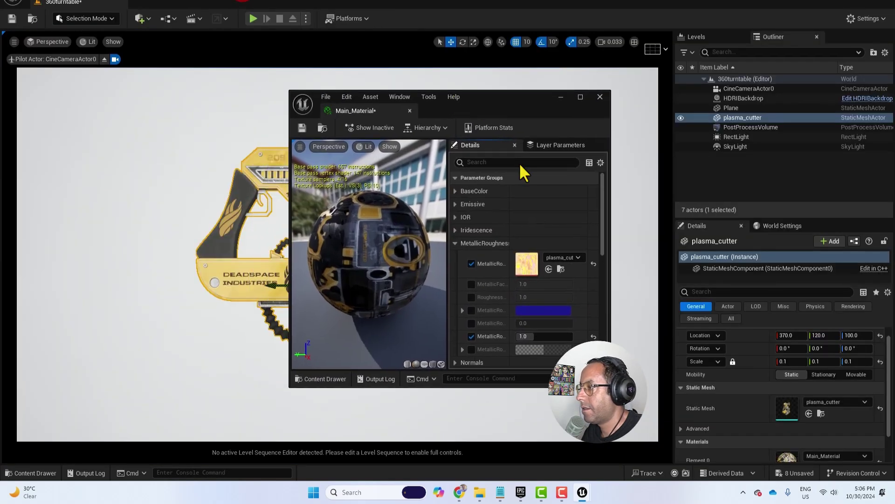
{"action": "scroll", "coordinate": [541, 229], "scroll_direction": "down", "scroll_amount": 8}
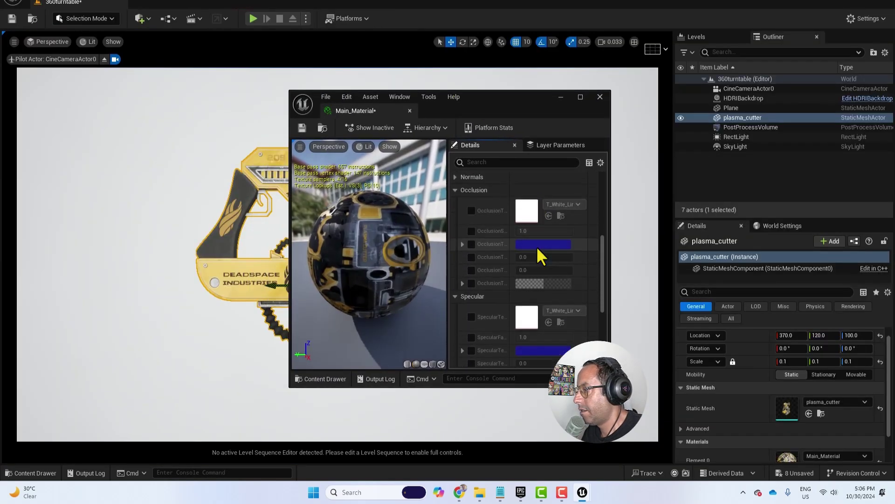
{"action": "scroll", "coordinate": [538, 242], "scroll_direction": "down", "scroll_amount": 2}
{"action": "scroll", "coordinate": [541, 240], "scroll_direction": "up", "scroll_amount": 6}
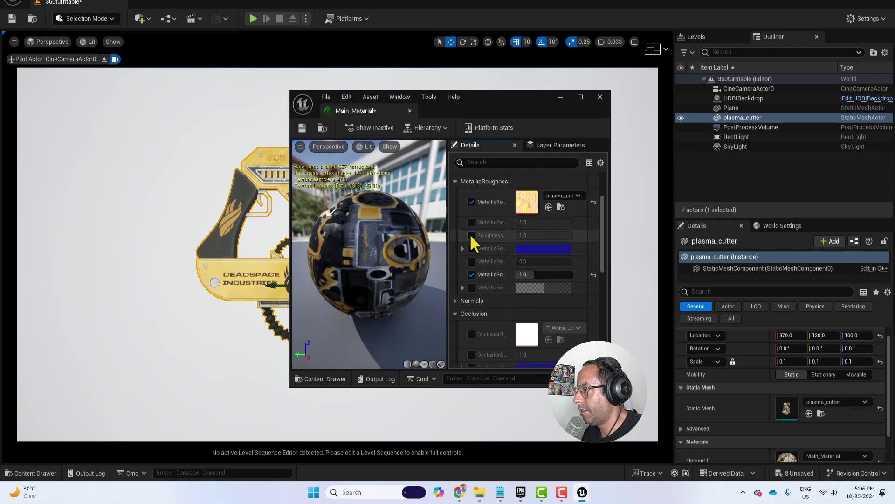
Set Main_Material's roughness to 0.6 and save the material
{"action": "left_click", "coordinate": [529, 235]}
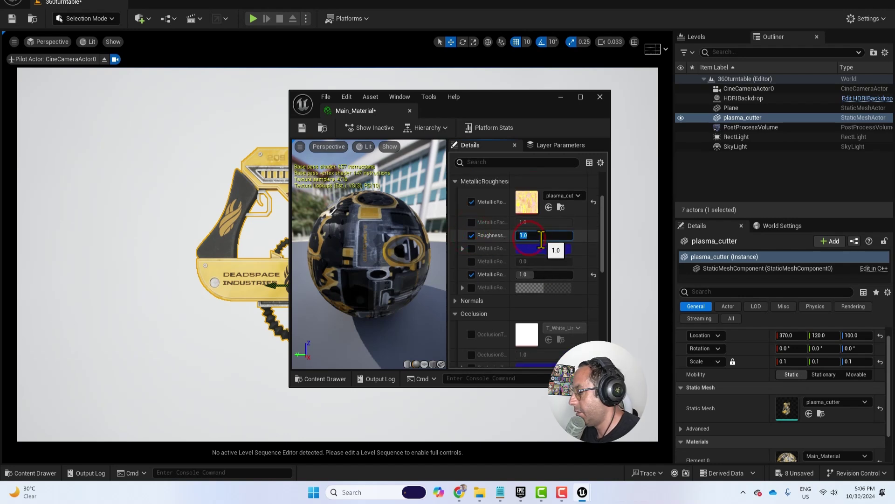
{"action": "left_click_drag", "start_coordinate": [438, 111], "coordinate": [671, 159]}
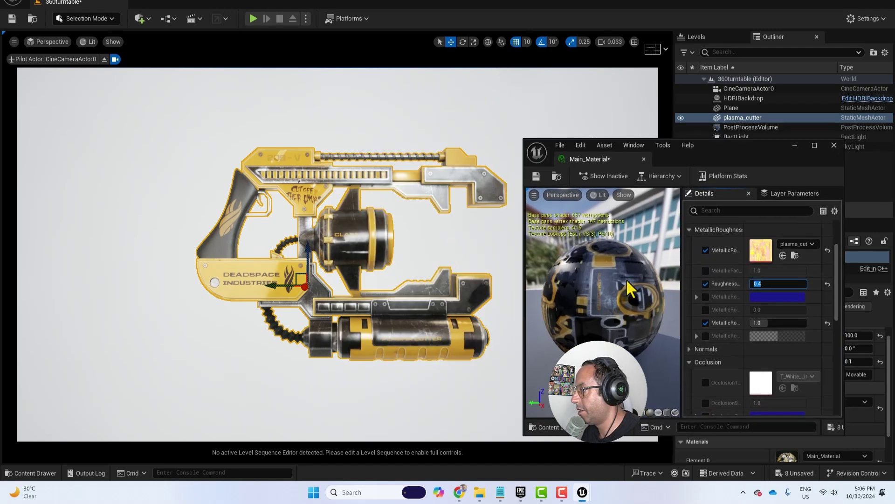
{"action": "key", "text": "BackSpace"}
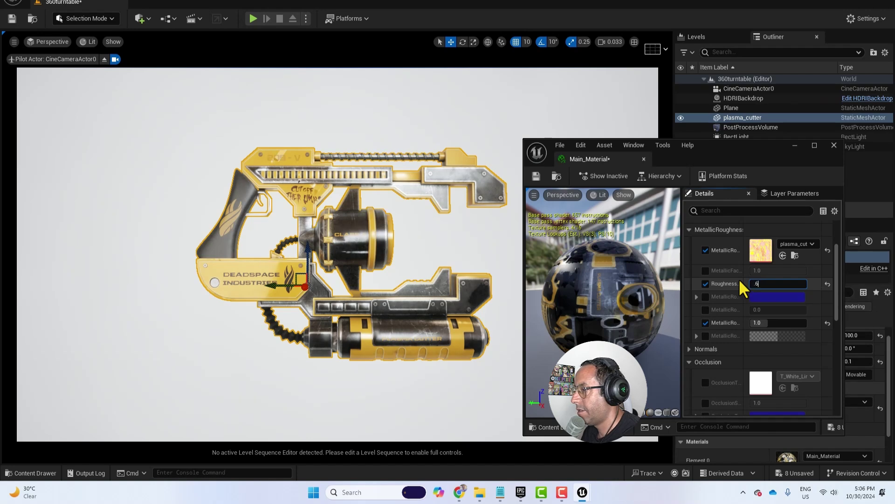
{"action": "type", "text": ".6"}
{"action": "key", "text": "Return"}
{"action": "key", "text": "BackSpace"}
{"action": "type", "text": ".4"}
{"action": "key", "text": "Return"}
{"action": "type", "text": ".5"}
{"action": "key", "text": "Return"}
{"action": "type", "text": ".6"}
{"action": "key", "text": "Return"}
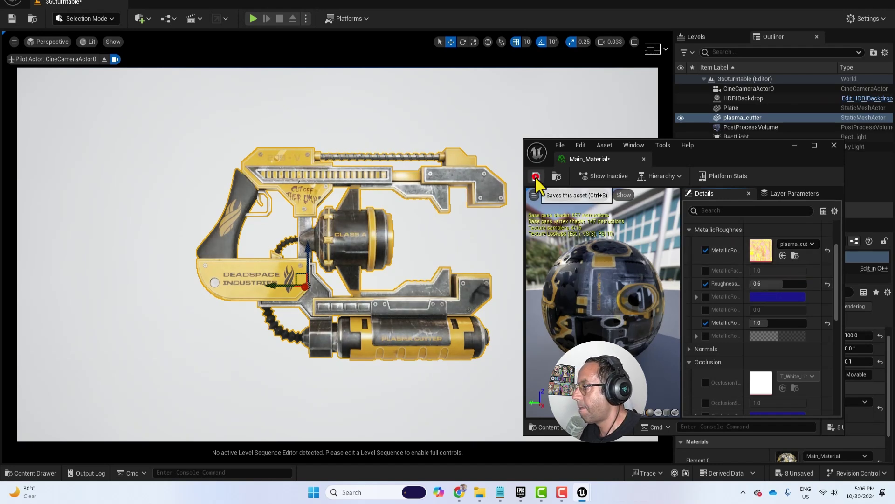
{"action": "left_click", "coordinate": [536, 176]}
Close the material editor, leave the cine camera view, frame plasma_cutter and turn the RectLight
{"action": "left_click", "coordinate": [834, 145]}
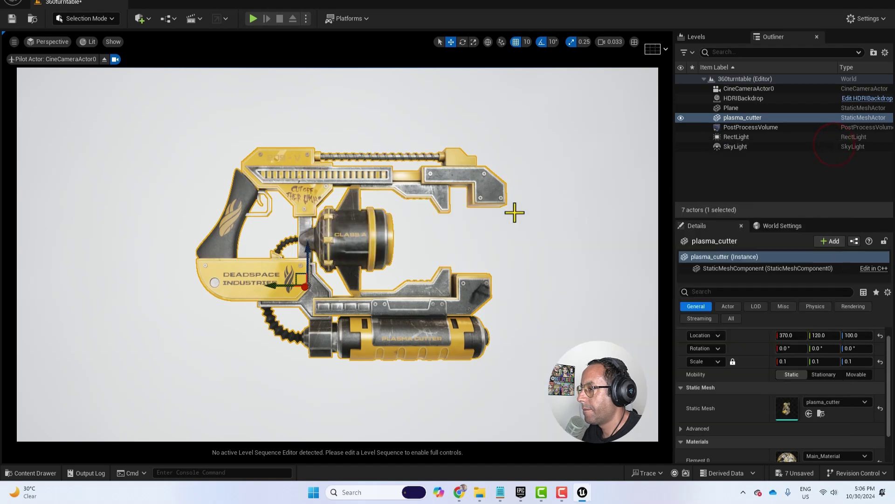
{"action": "left_click", "coordinate": [104, 59]}
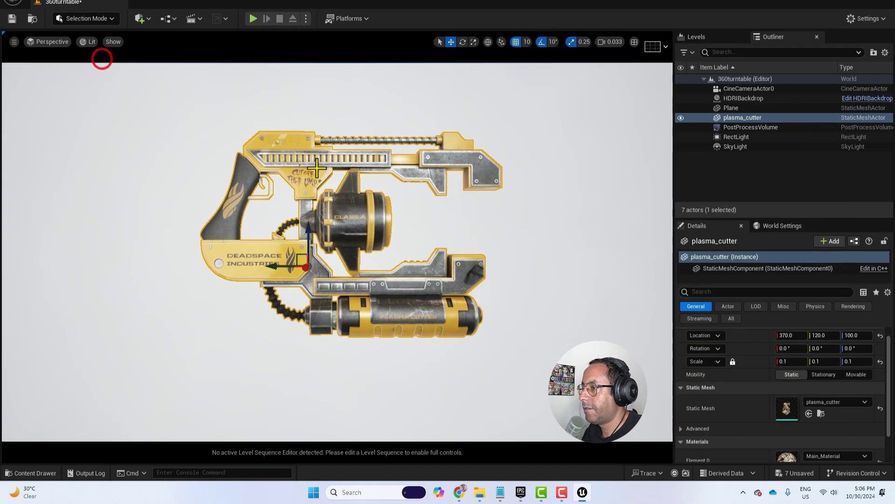
{"action": "key", "text": "f"}
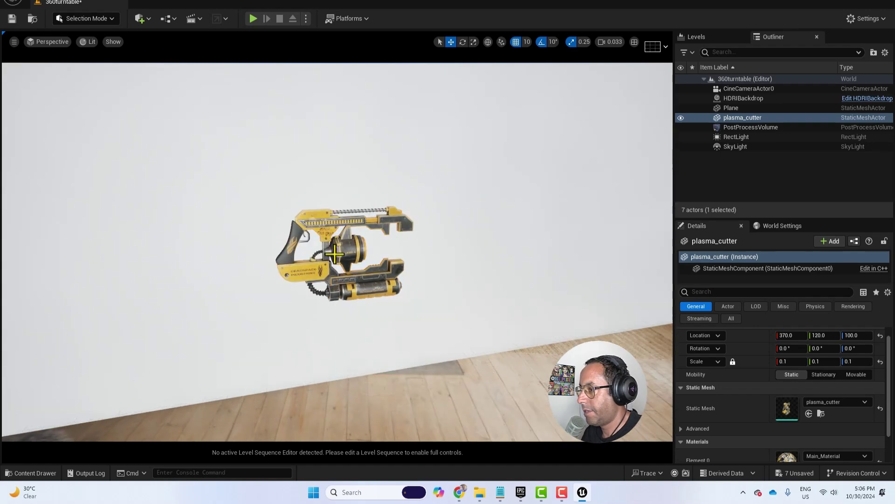
{"action": "left_click", "coordinate": [740, 136]}
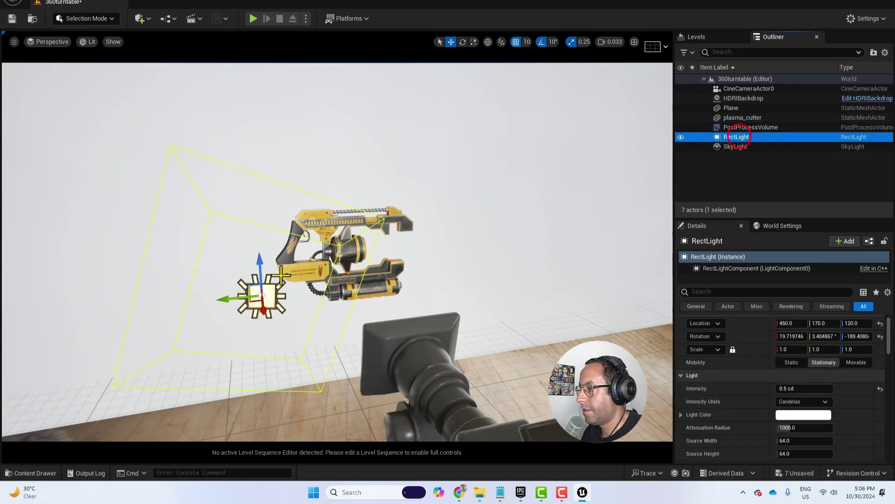
{"action": "left_click_drag", "start_coordinate": [252, 311], "coordinate": [524, 284]}
Tilt RectLight2 down toward the gun and raise it higher
{"action": "key", "text": "e"}
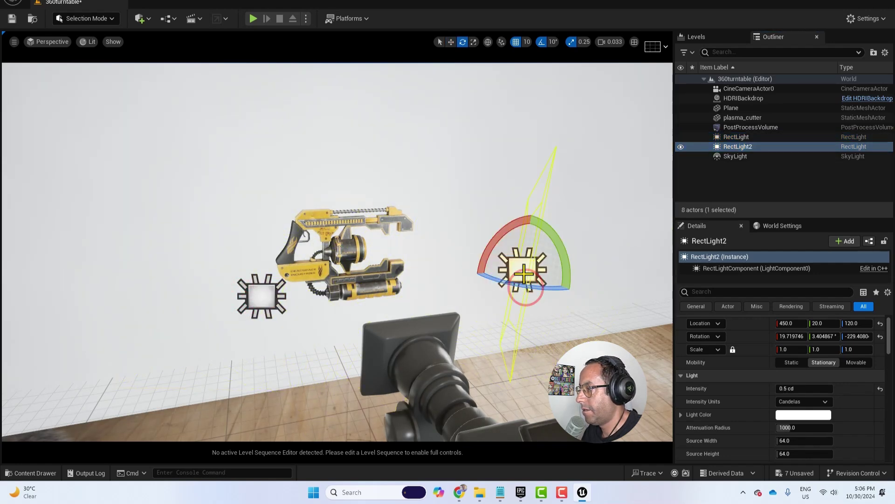
{"action": "left_click_drag", "start_coordinate": [561, 245], "coordinate": [536, 238]}
{"action": "key", "text": "w"}
{"action": "right_click_drag", "start_coordinate": [537, 238], "coordinate": [548, 220]}
Duplicate RectLight2 into RectLight3, then move and rotate it to 310, 100, 100
{"action": "left_click_drag", "start_coordinate": [526, 194], "coordinate": [252, 229], "text": "alt"}
{"action": "key", "text": "e"}
{"action": "key", "text": "w"}
{"action": "right_click_drag", "start_coordinate": [252, 229], "coordinate": [295, 262]}
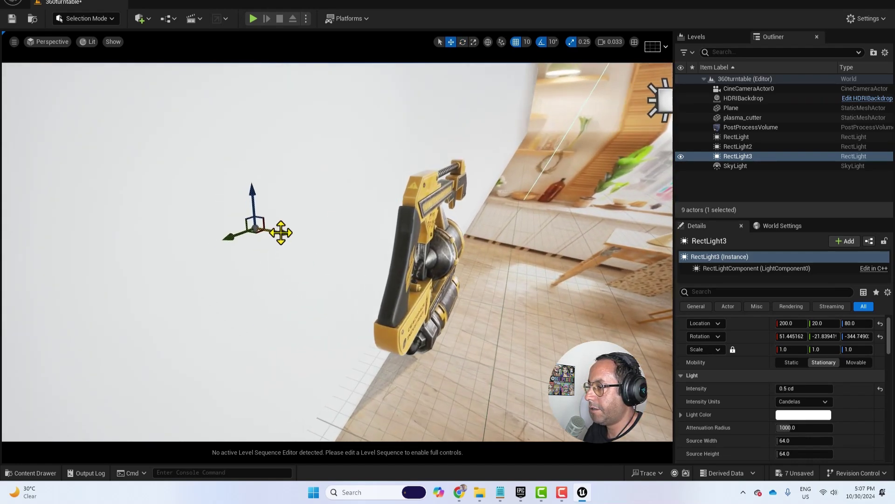
{"action": "left_click_drag", "start_coordinate": [280, 230], "coordinate": [356, 255]}
{"action": "key", "text": "e"}
{"action": "left_click_drag", "start_coordinate": [317, 317], "coordinate": [321, 313]}
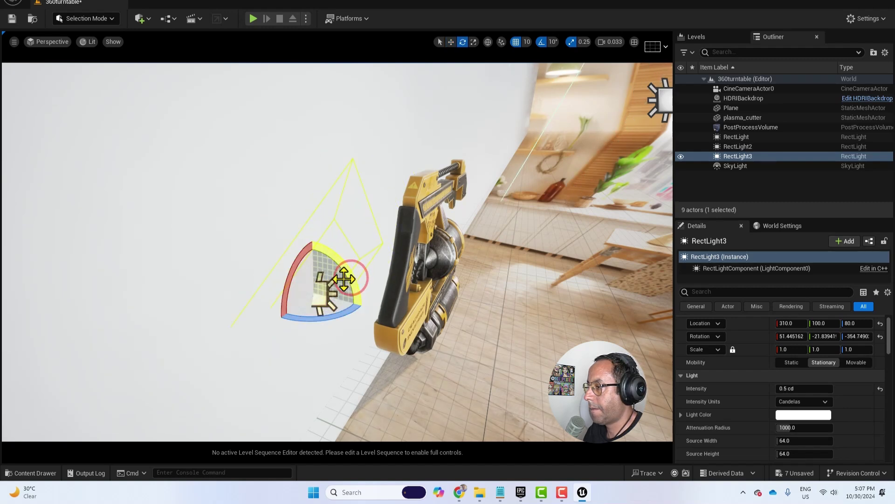
{"action": "key", "text": "w"}
{"action": "left_click_drag", "start_coordinate": [321, 255], "coordinate": [322, 212]}
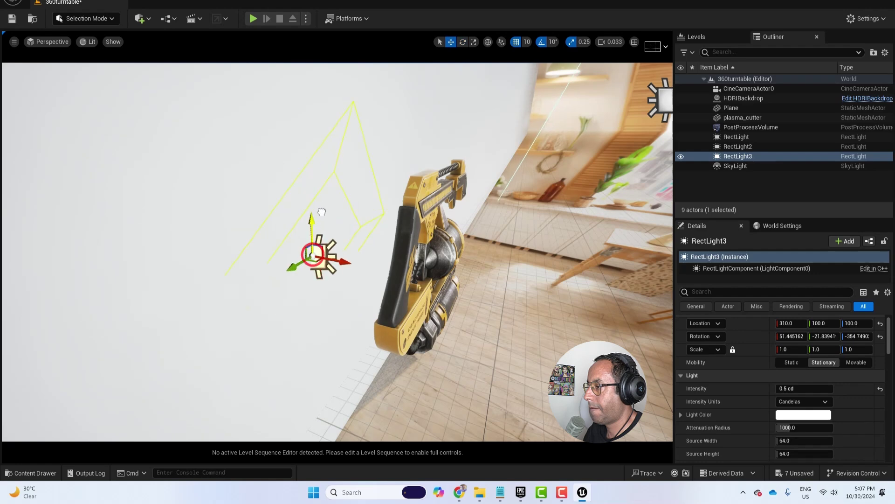
Pilot the viewport through CineCameraActor0
{"action": "left_click", "coordinate": [89, 42]}
{"action": "left_click", "coordinate": [68, 43]}
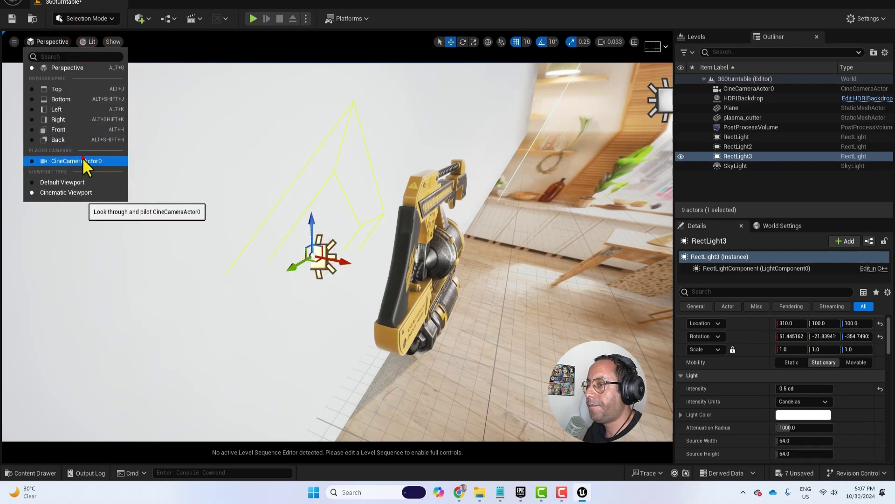
{"action": "left_click", "coordinate": [83, 160]}
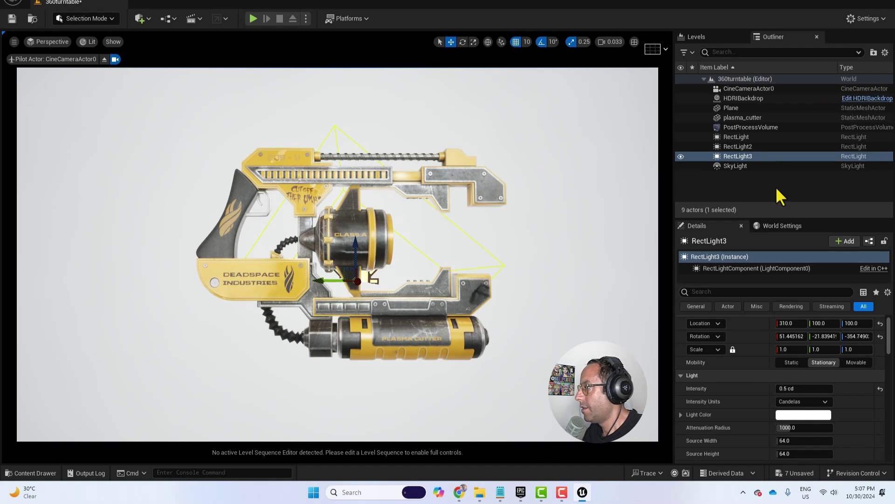
Set the intensity of all three rect lights to 0.1 cd
{"action": "left_click", "coordinate": [742, 136], "text": "shift"}
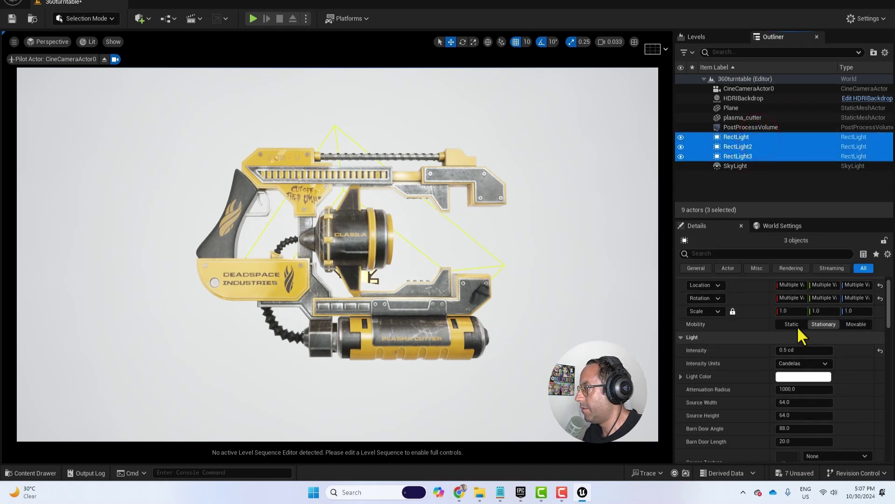
{"action": "left_click", "coordinate": [798, 350]}
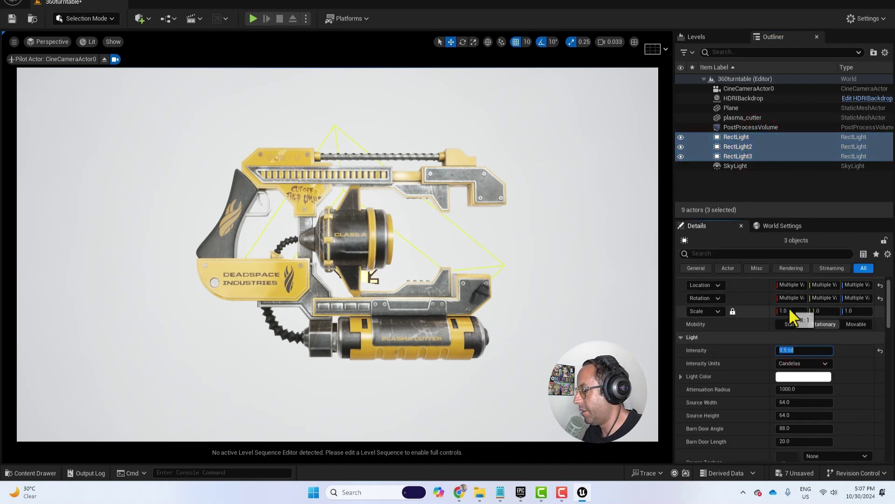
{"action": "type", "text": "0.1"}
{"action": "key", "text": "Return"}
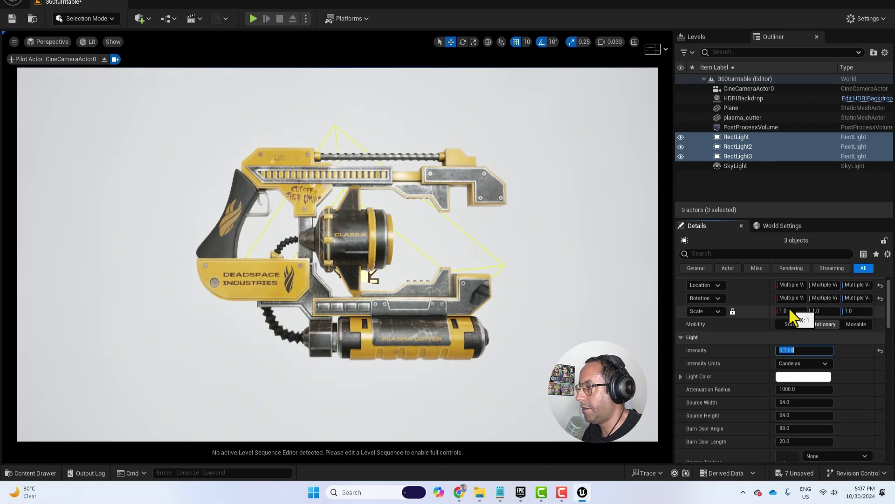
Try a SkyLight Intensity Scale of 0.5, then reset it to 1.0
{"action": "left_click", "coordinate": [736, 166]}
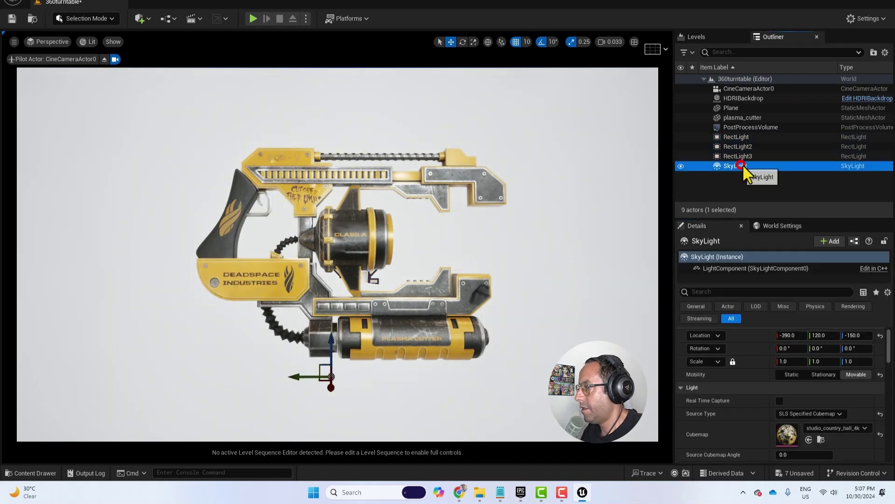
{"action": "scroll", "coordinate": [780, 419], "scroll_direction": "down", "scroll_amount": 5}
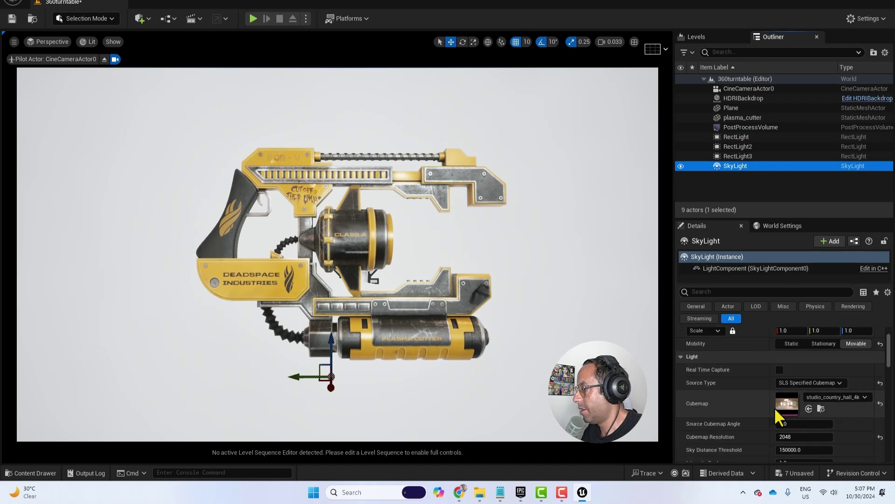
{"action": "left_click", "coordinate": [796, 416]}
{"action": "type", "text": "0.5"}
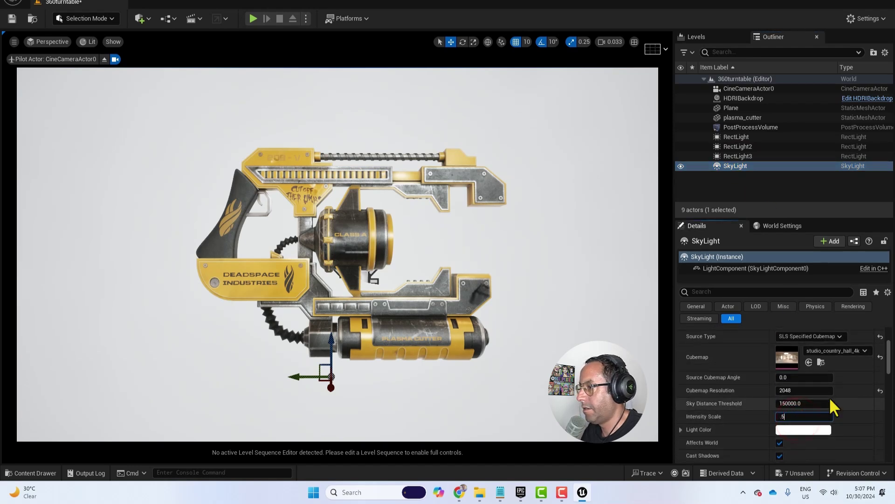
{"action": "key", "text": "Return"}
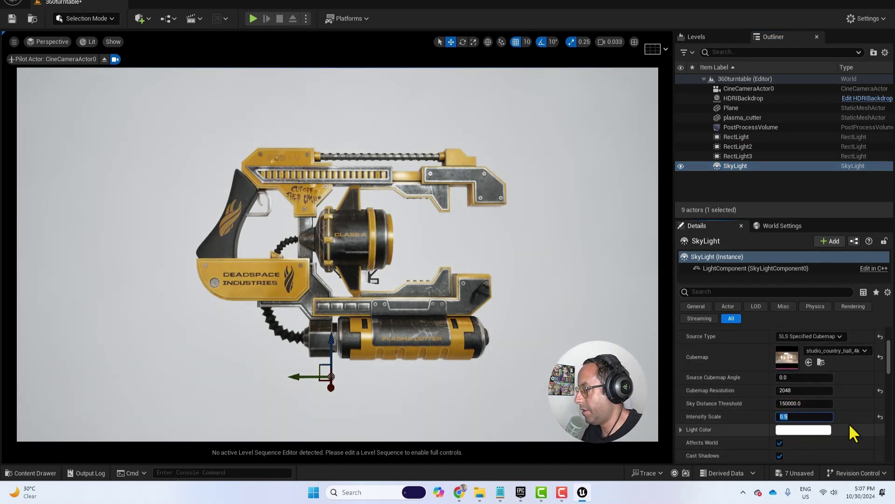
{"action": "type", "text": "1"}
{"action": "key", "text": "Return"}
{"action": "left_click", "coordinate": [816, 418]}
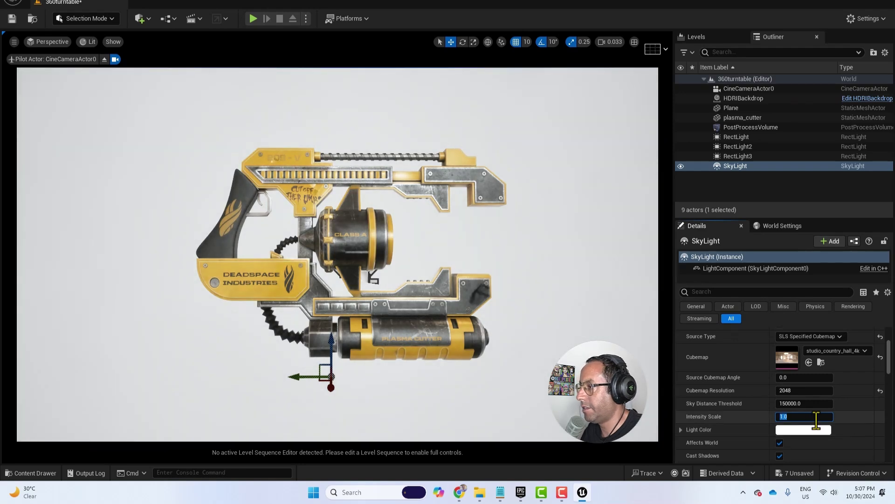
Select the three rect lights and toggle their visibility off and back on
{"action": "left_click", "coordinate": [730, 158]}
{"action": "left_click", "coordinate": [732, 137], "text": "shift"}
{"action": "left_click", "coordinate": [680, 137]}
{"action": "left_click", "coordinate": [681, 137]}
Set the HDRIBackdrop's Intensity to 0.5 and select the floor Plane
{"action": "left_click", "coordinate": [741, 127]}
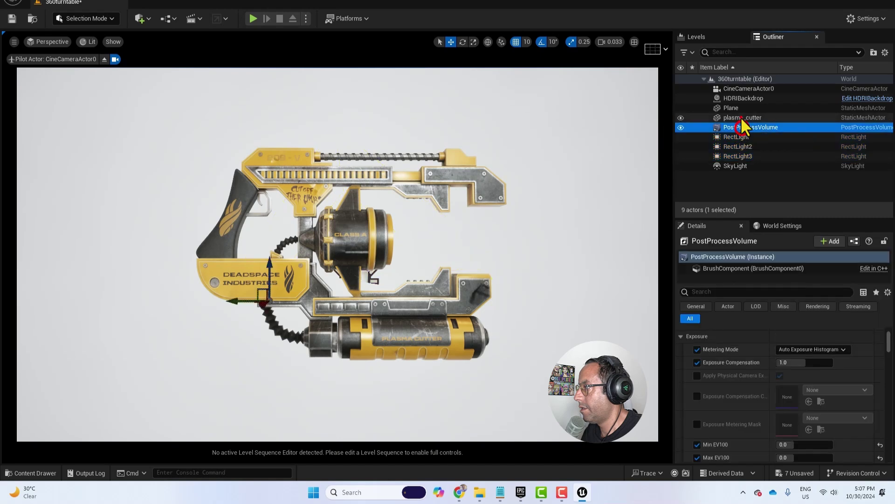
{"action": "left_click", "coordinate": [742, 117]}
{"action": "left_click", "coordinate": [746, 98]}
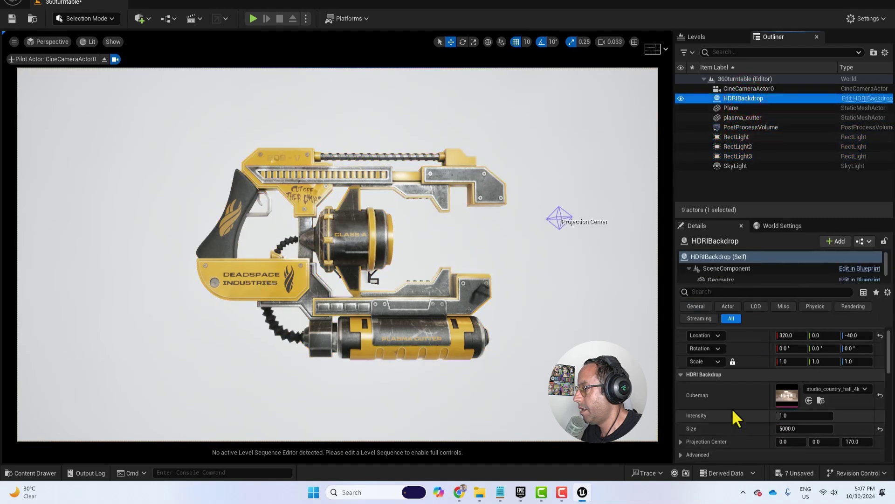
{"action": "left_click", "coordinate": [793, 416]}
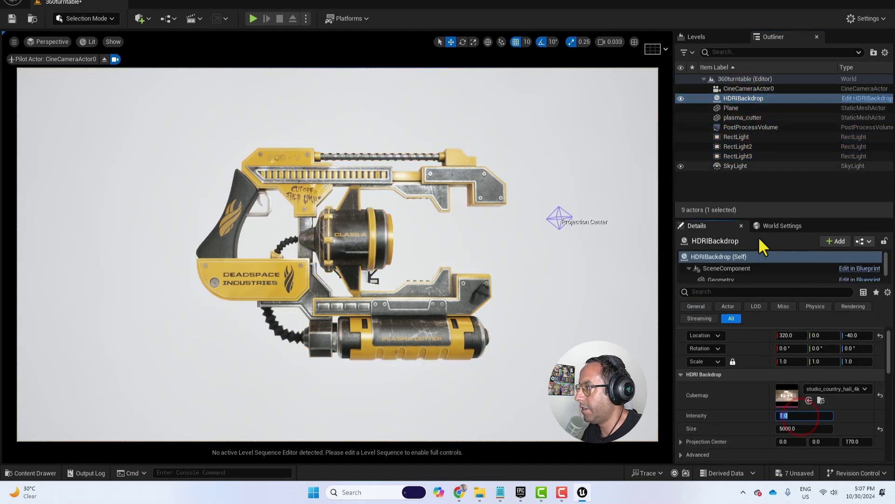
{"action": "type", "text": ".5"}
{"action": "key", "text": "Return"}
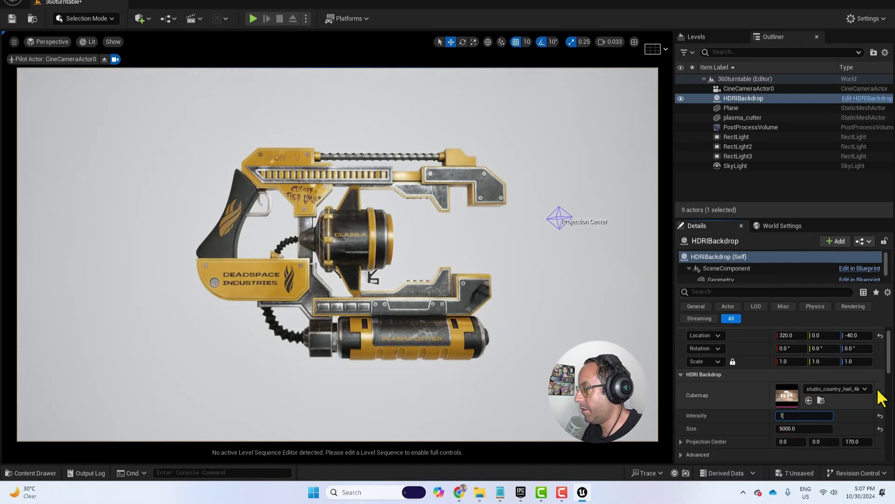
{"action": "key", "text": "Return"}
{"action": "type", "text": ".5"}
{"action": "key", "text": "Return"}
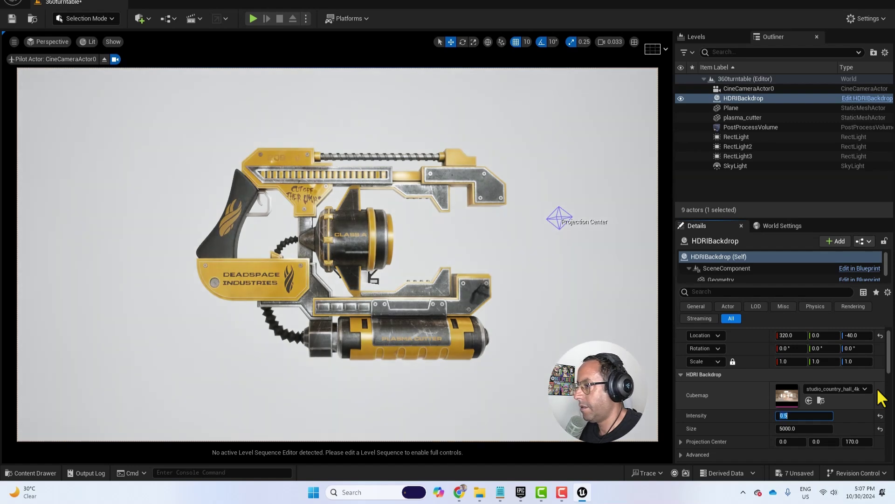
{"action": "left_click", "coordinate": [597, 189]}
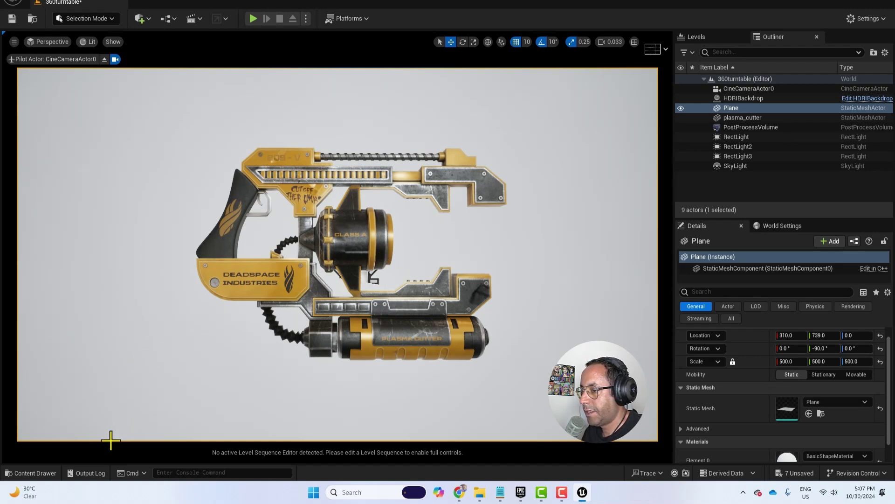
Create Level Sequence LS_360 in the Content folder and save the eight unsaved assets
{"action": "left_click", "coordinate": [37, 473]}
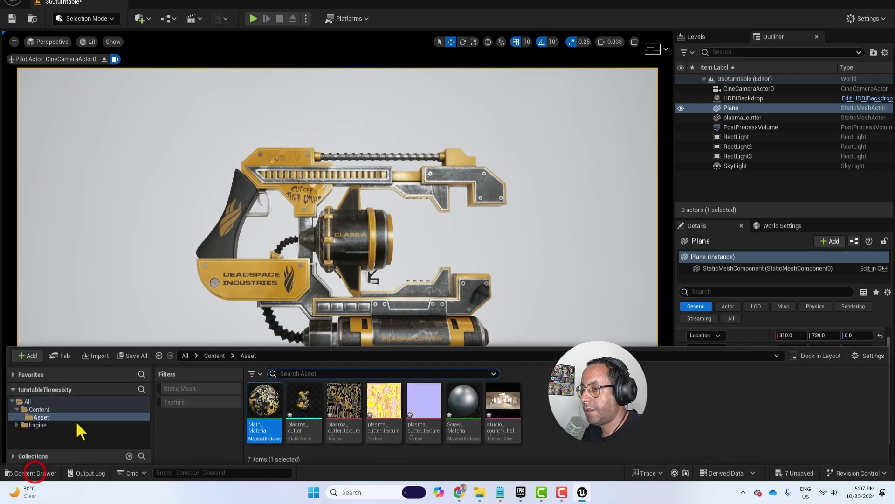
{"action": "left_click", "coordinate": [55, 409]}
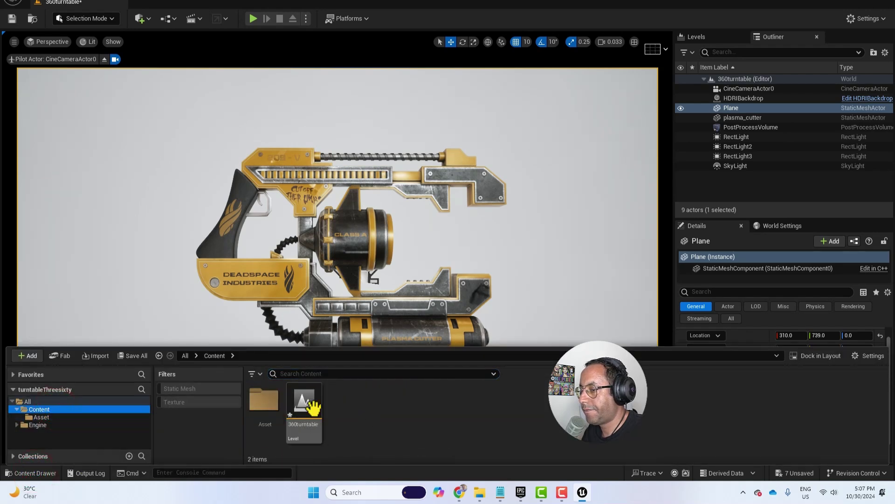
{"action": "right_click", "coordinate": [367, 399]}
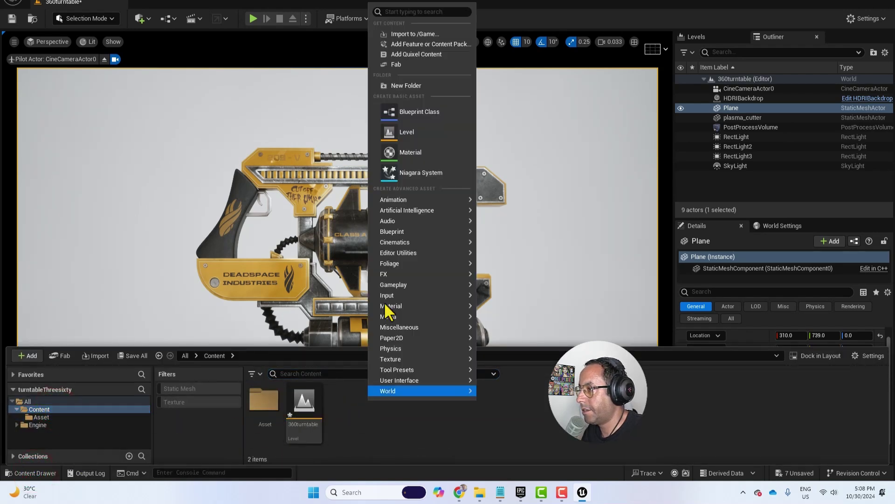
{"action": "mouse_move", "coordinate": [436, 242]}
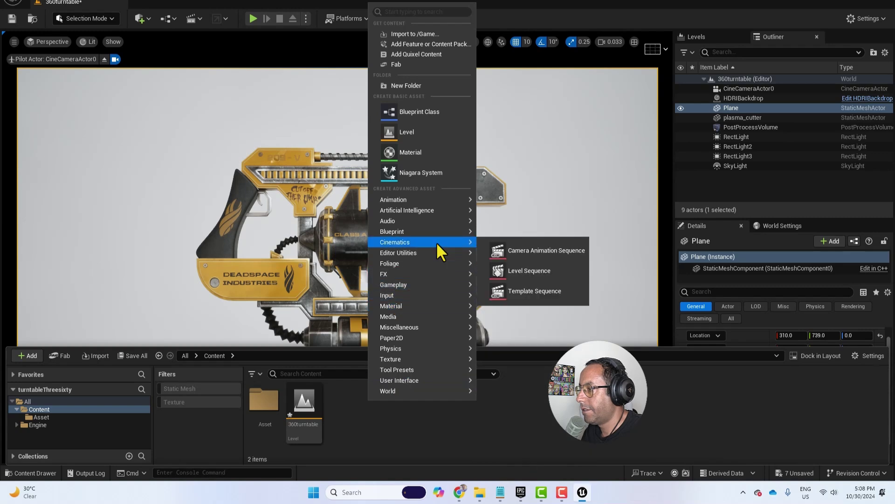
{"action": "left_click", "coordinate": [535, 270]}
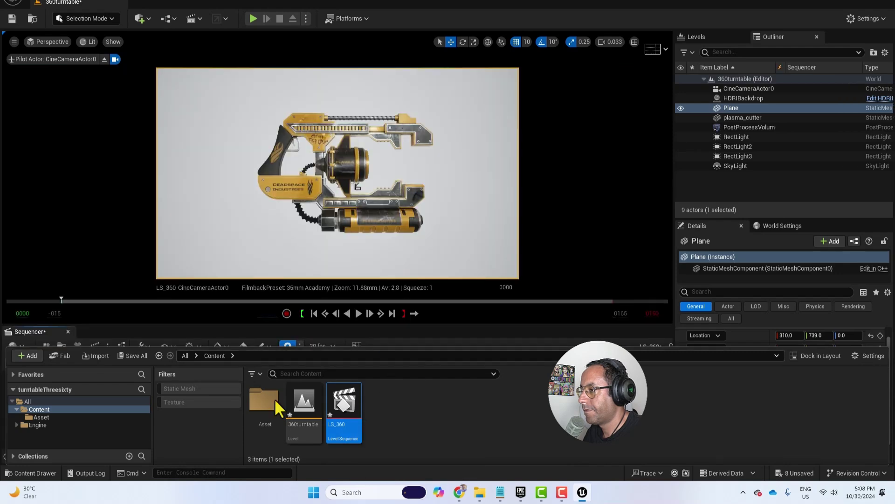
{"action": "left_click", "coordinate": [795, 472]}
{"action": "left_click", "coordinate": [521, 343]}
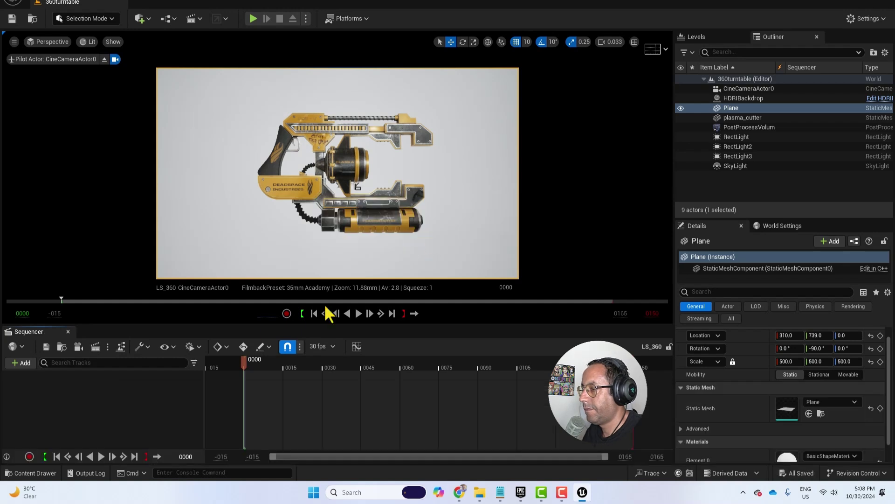
Add plasma_cutter and CineCameraActor0 as LS_360 tracks and select the plasma_cutter track
{"action": "left_click", "coordinate": [346, 168]}
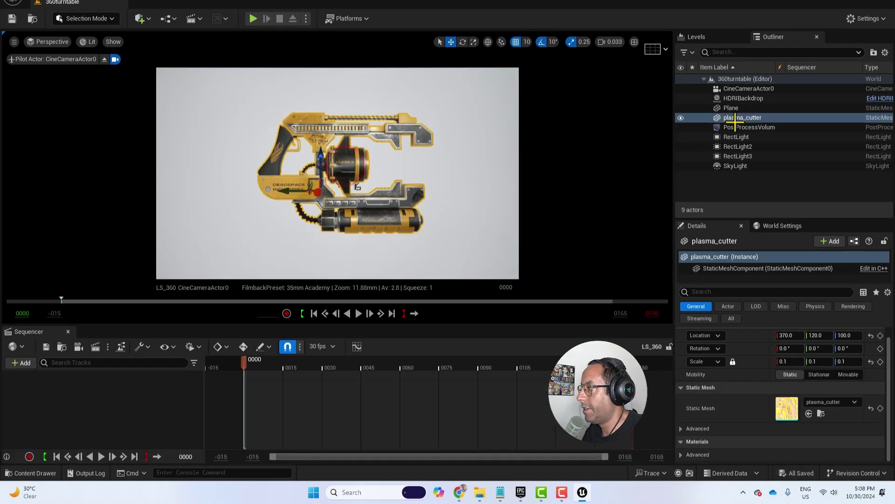
{"action": "left_click_drag", "start_coordinate": [173, 397], "coordinate": [166, 402]}
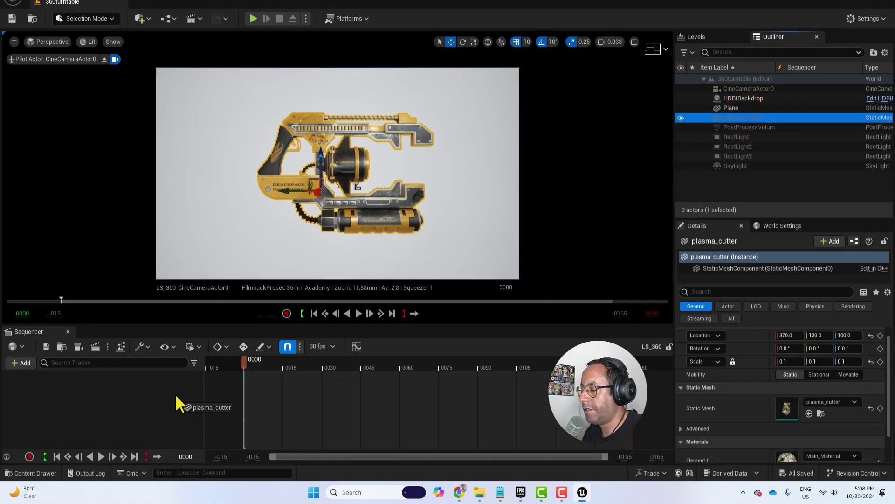
{"action": "left_click_drag", "start_coordinate": [179, 394], "coordinate": [182, 395]}
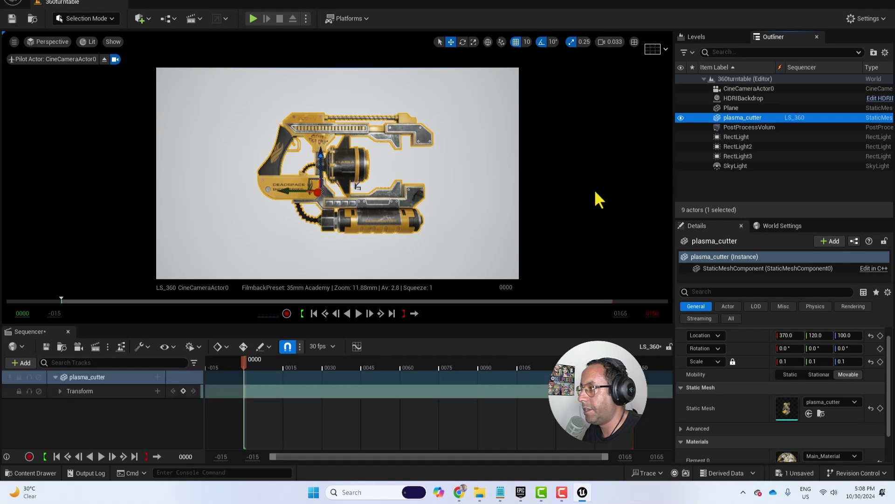
{"action": "left_click_drag", "start_coordinate": [752, 88], "coordinate": [135, 412]}
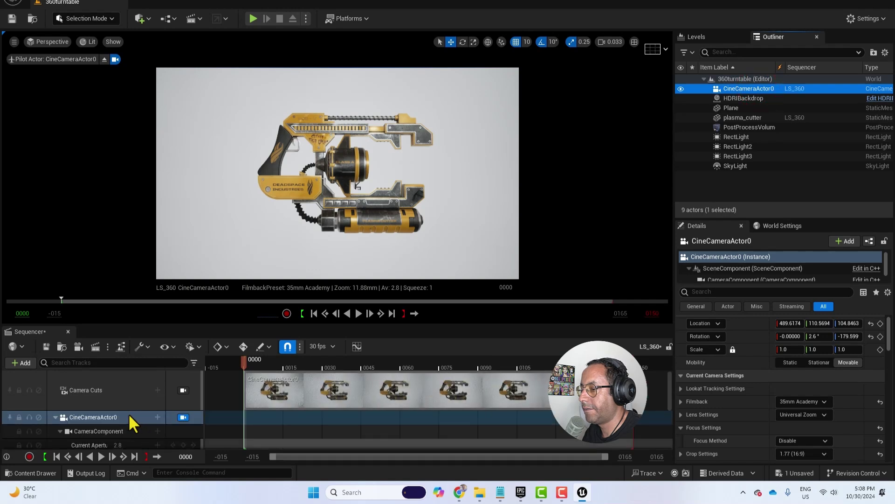
{"action": "scroll", "coordinate": [135, 410], "scroll_direction": "down", "scroll_amount": 1}
{"action": "scroll", "coordinate": [118, 414], "scroll_direction": "down", "scroll_amount": 2}
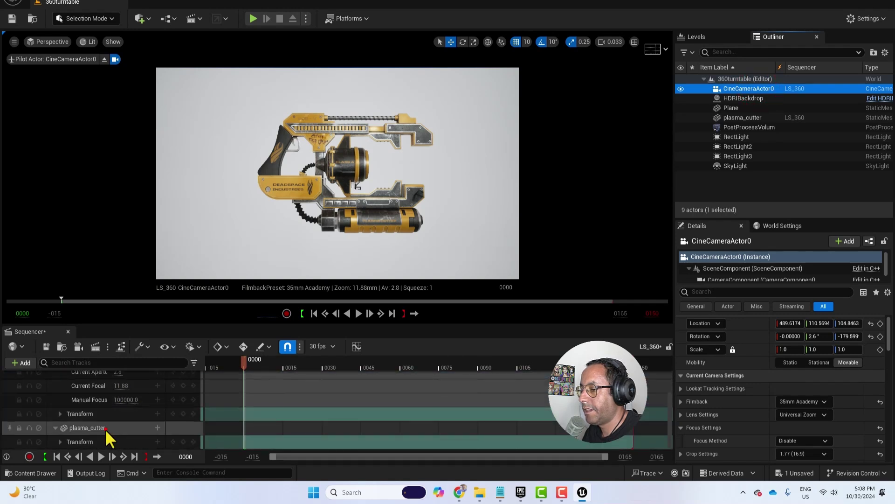
{"action": "left_click", "coordinate": [105, 428]}
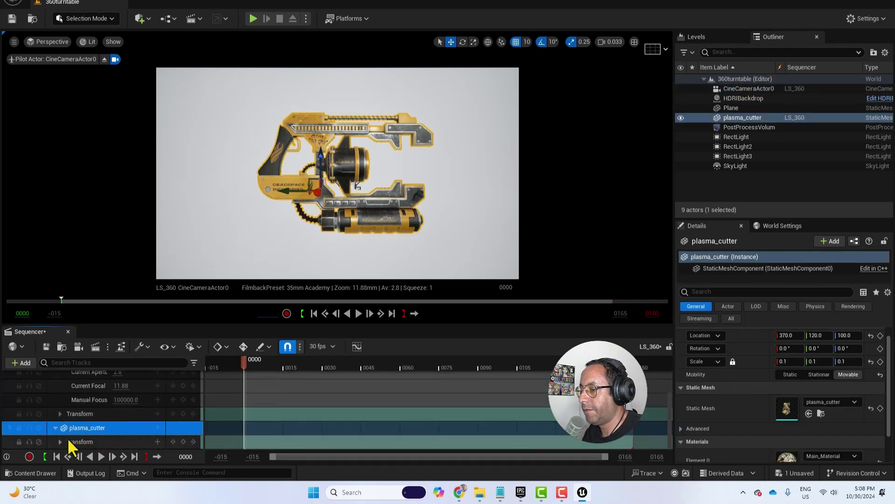
{"action": "left_click_drag", "start_coordinate": [161, 325], "coordinate": [161, 293]}
Key plasma_cutter's Yaw at 0 on frame 0000 and 360 on frame 0148
{"action": "left_click", "coordinate": [60, 443]}
{"action": "scroll", "coordinate": [113, 419], "scroll_direction": "down", "scroll_amount": 2}
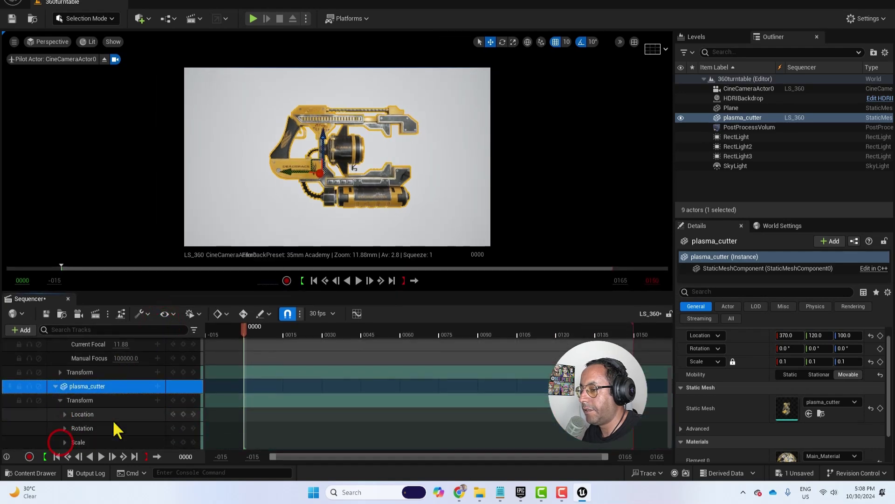
{"action": "left_click", "coordinate": [65, 428]}
{"action": "scroll", "coordinate": [68, 427], "scroll_direction": "down", "scroll_amount": 3}
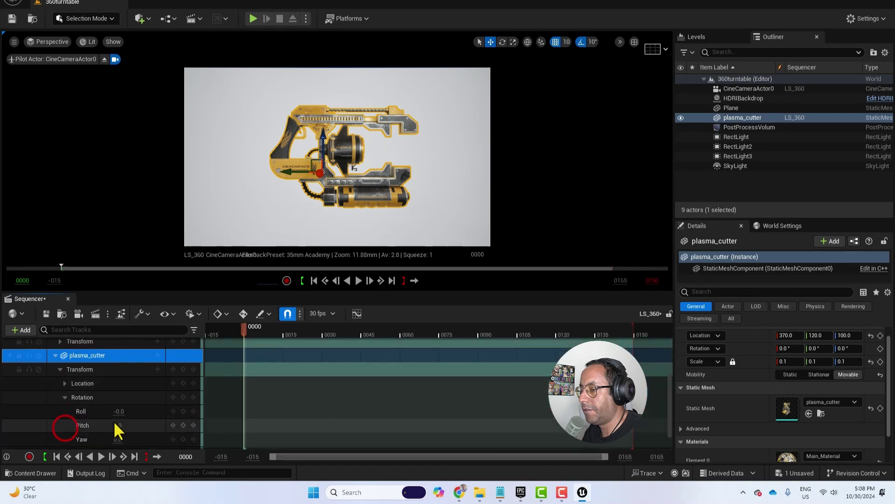
{"action": "left_click", "coordinate": [183, 428]}
{"action": "left_click", "coordinate": [183, 429]}
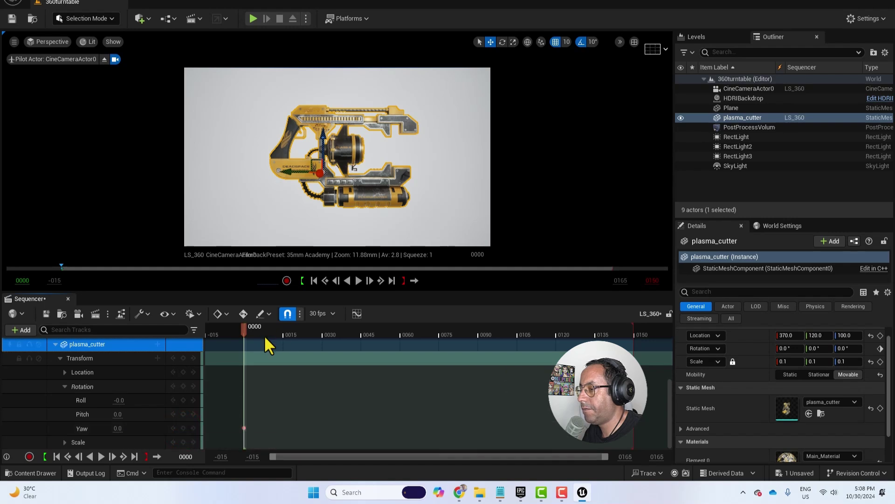
{"action": "left_click_drag", "start_coordinate": [265, 334], "coordinate": [629, 335]}
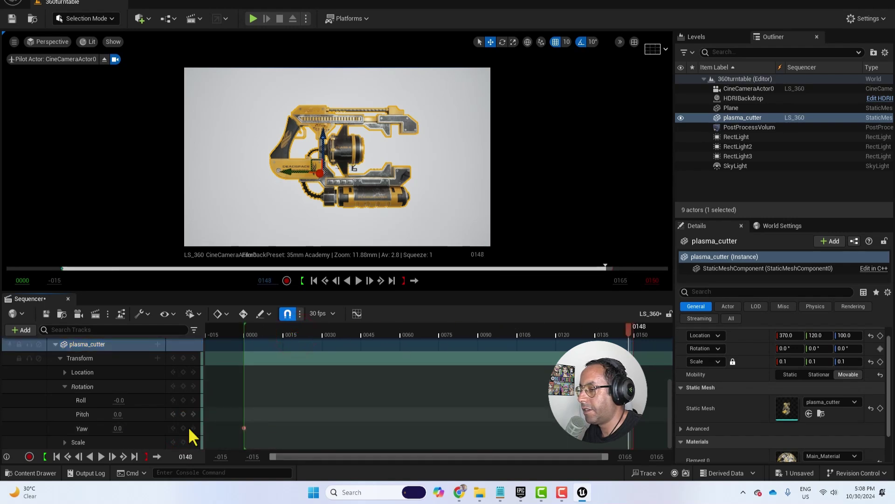
{"action": "left_click", "coordinate": [130, 428]}
{"action": "type", "text": "360"}
{"action": "key", "text": "Return"}
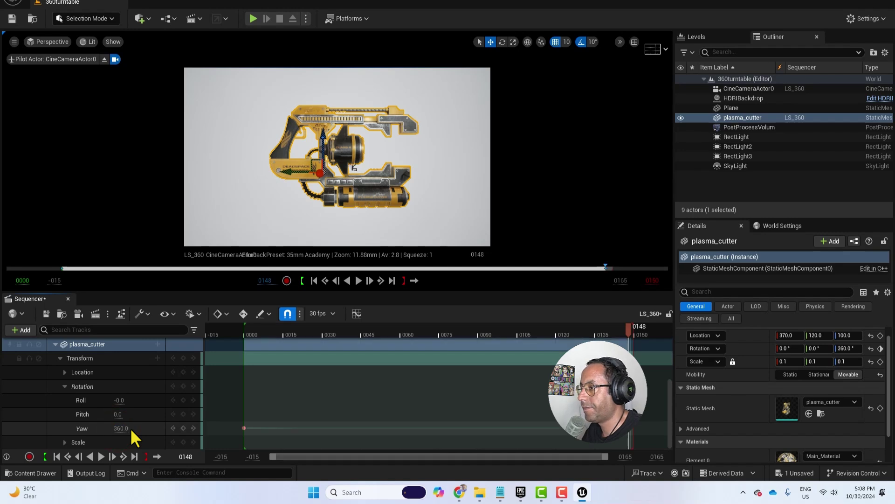
{"action": "left_click_drag", "start_coordinate": [563, 337], "coordinate": [247, 328]}
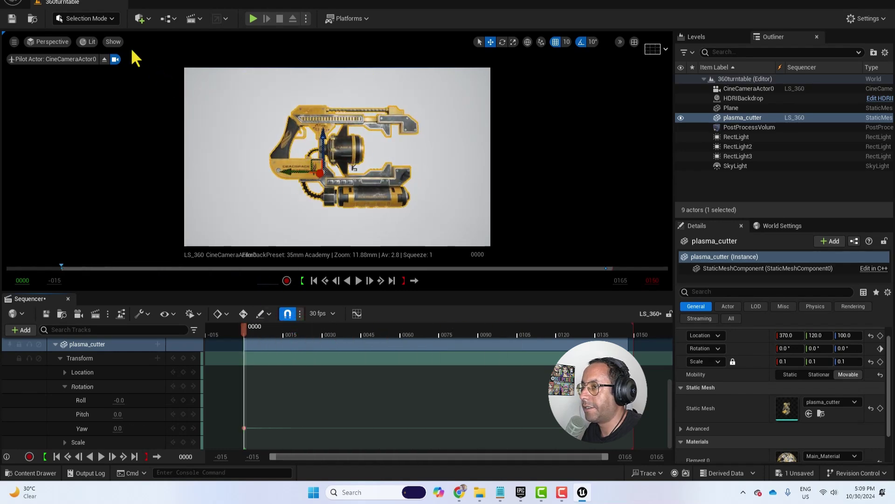
Centre plasma_cutter's pivot with Modeling Mode's Edit Pivot, then return to Selection Mode
{"action": "left_click", "coordinate": [111, 19]}
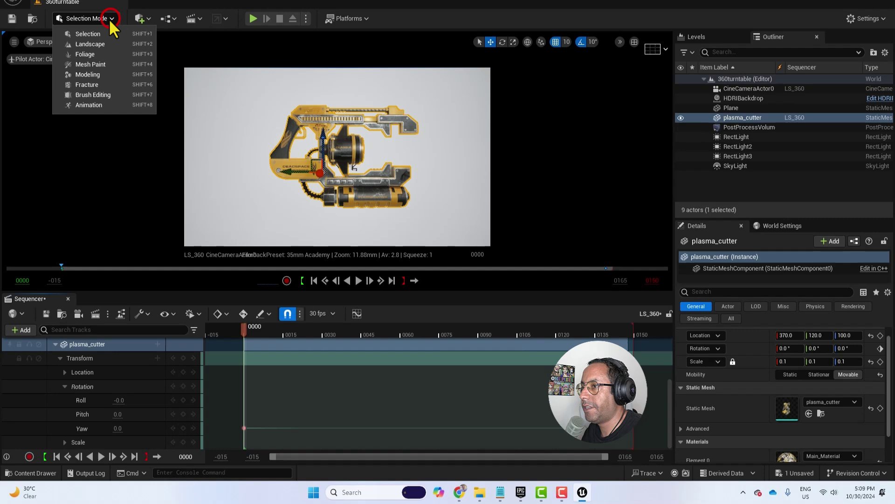
{"action": "left_click", "coordinate": [110, 74]}
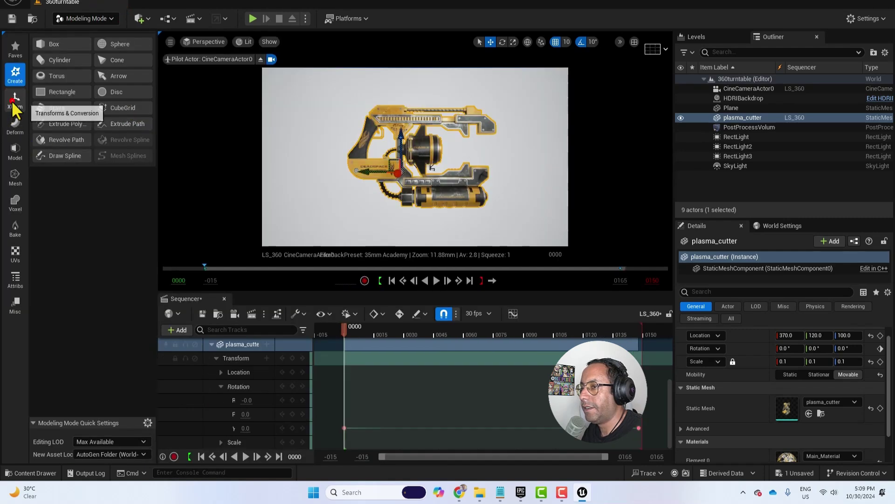
{"action": "left_click", "coordinate": [15, 100]}
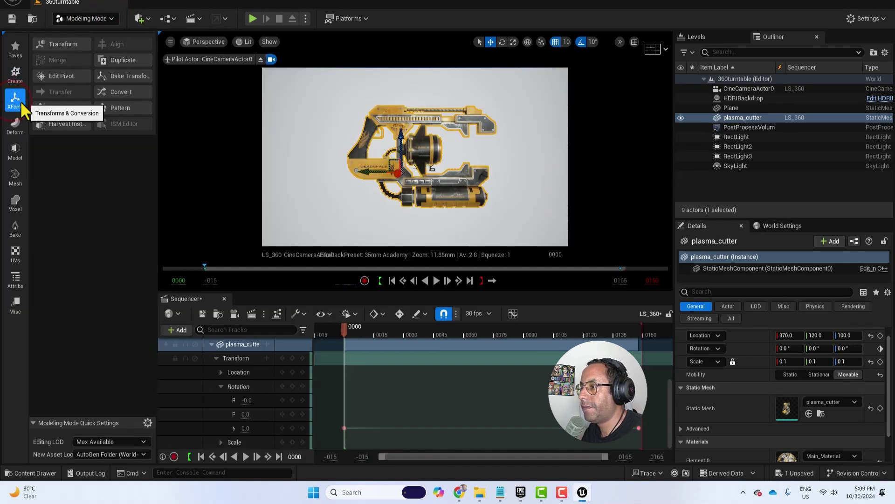
{"action": "left_click", "coordinate": [63, 75]}
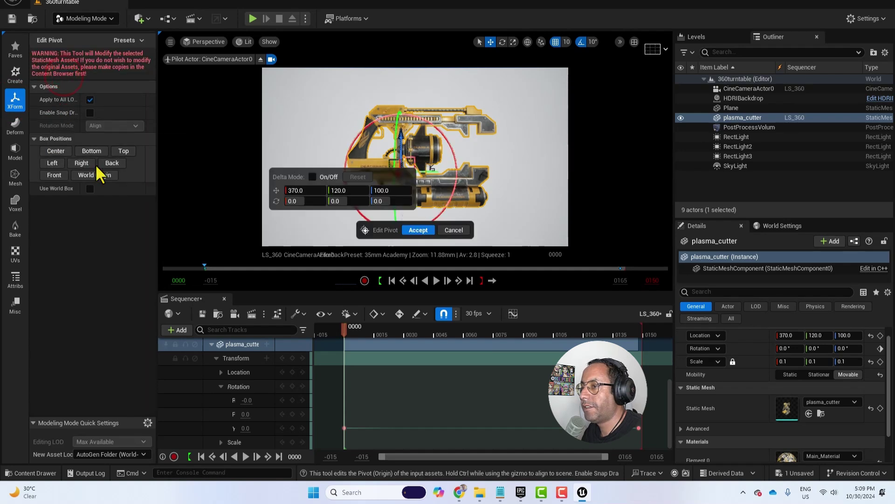
{"action": "left_click", "coordinate": [55, 151]}
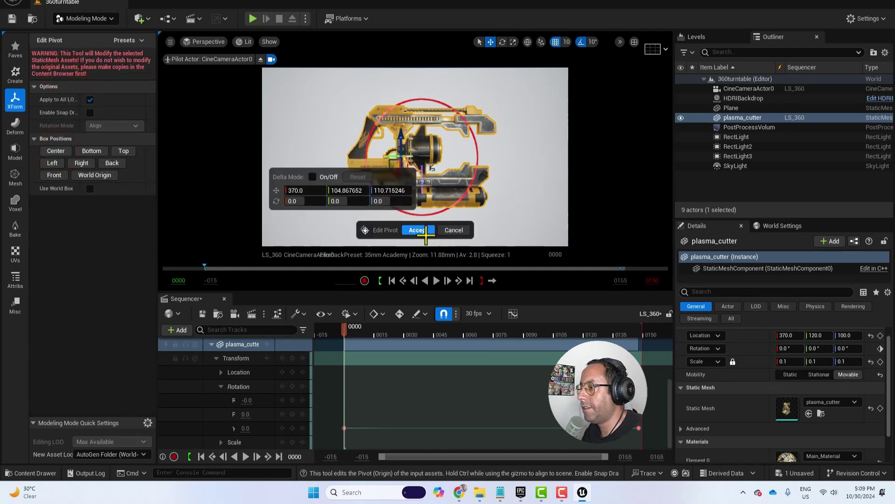
{"action": "left_click", "coordinate": [424, 230]}
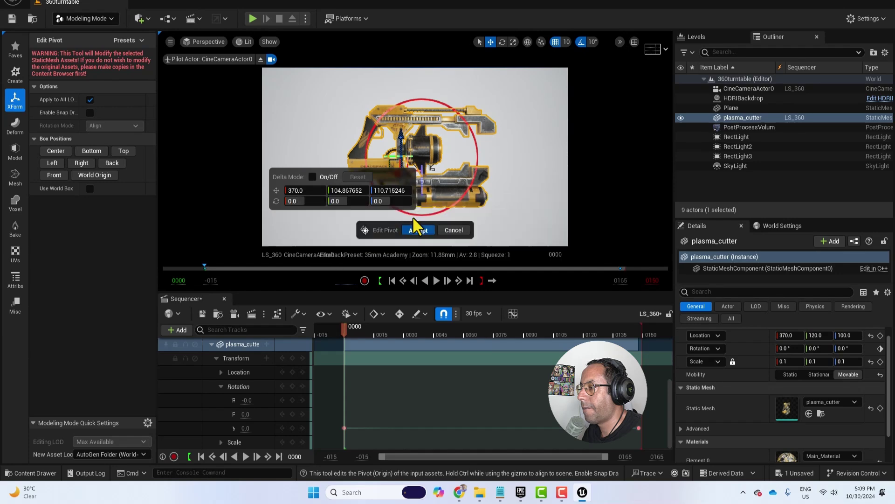
{"action": "left_click", "coordinate": [108, 19]}
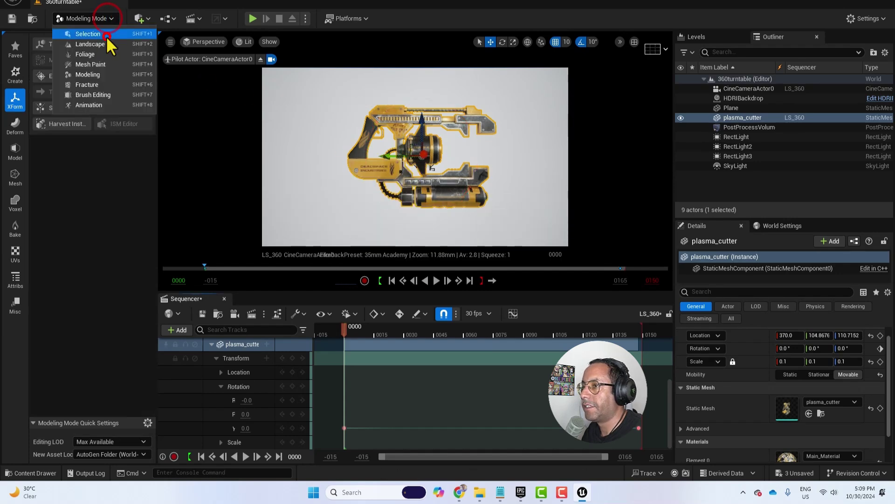
{"action": "left_click", "coordinate": [106, 35]}
Dolly CineCameraActor0 back to about 525.4, 110.9, 103.2 and replay the turntable
{"action": "key", "text": "space"}
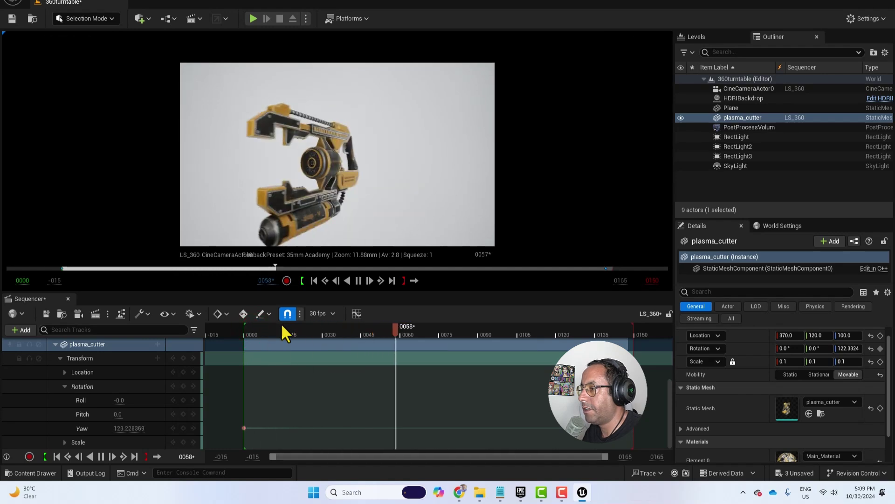
{"action": "key", "text": "space"}
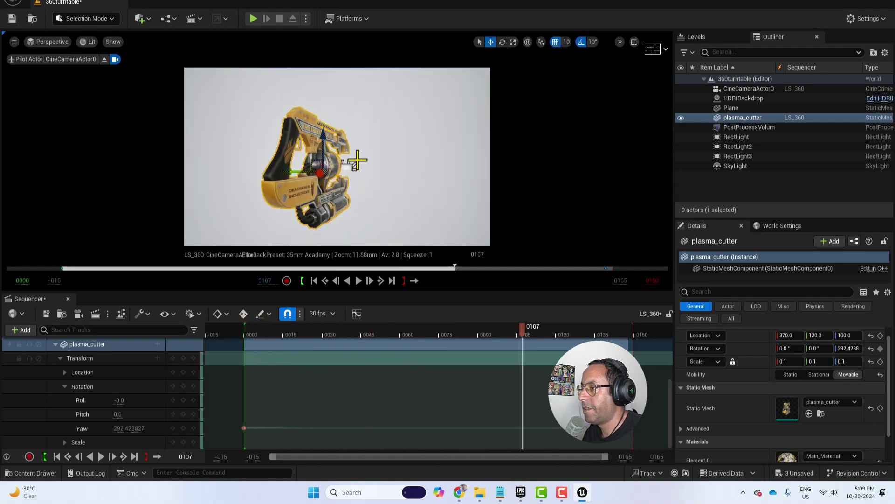
{"action": "left_click", "coordinate": [59, 358]}
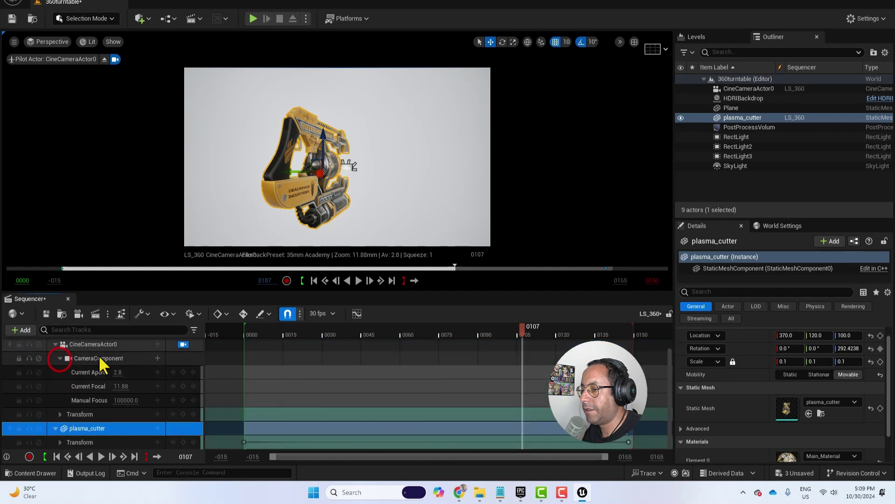
{"action": "left_click", "coordinate": [107, 344]}
{"action": "scroll", "coordinate": [391, 157], "scroll_direction": "down", "scroll_amount": 5}
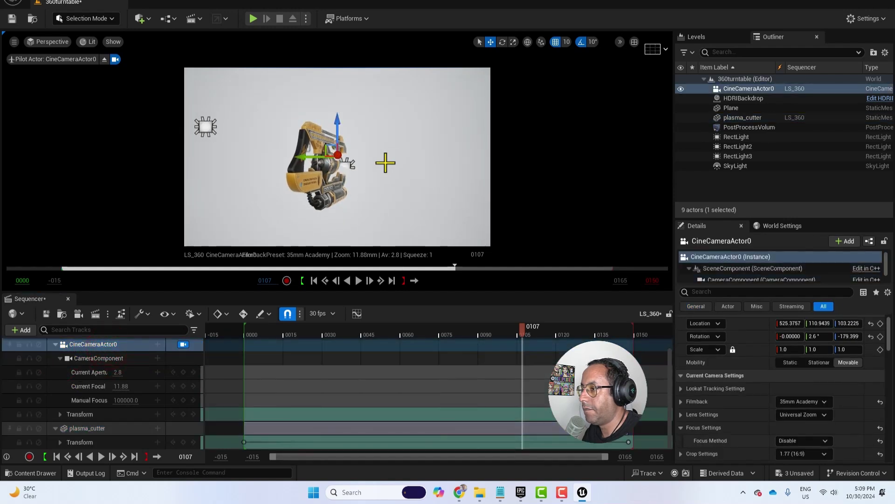
{"action": "left_click", "coordinate": [256, 333]}
{"action": "key", "text": "space"}
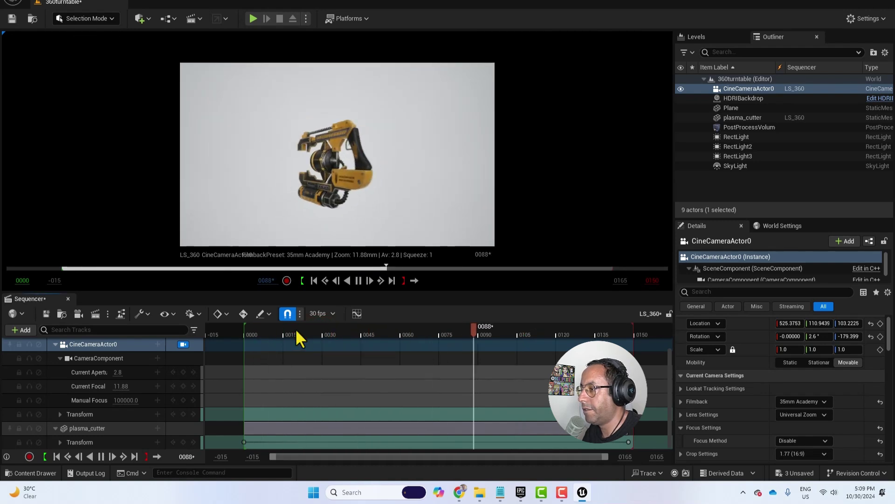
{"action": "key", "text": "space"}
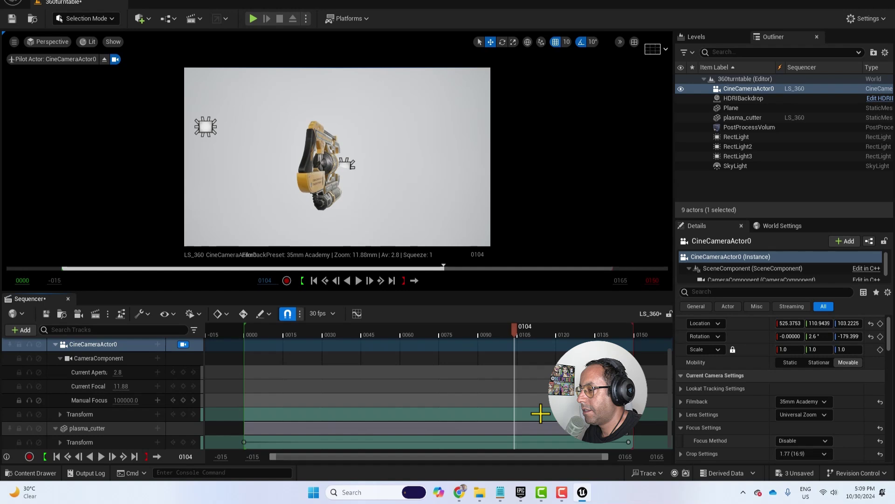
Set the sequence to 25 fps and stretch the spin's end key to frame 0247
{"action": "left_click", "coordinate": [329, 314]}
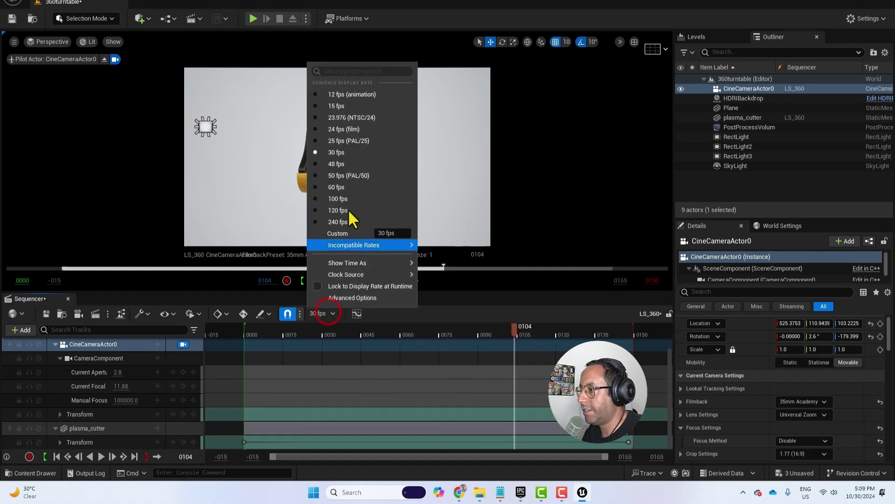
{"action": "left_click", "coordinate": [368, 140]}
{"action": "left_click_drag", "start_coordinate": [629, 461], "coordinate": [665, 461]}
{"action": "left_click", "coordinate": [461, 329]}
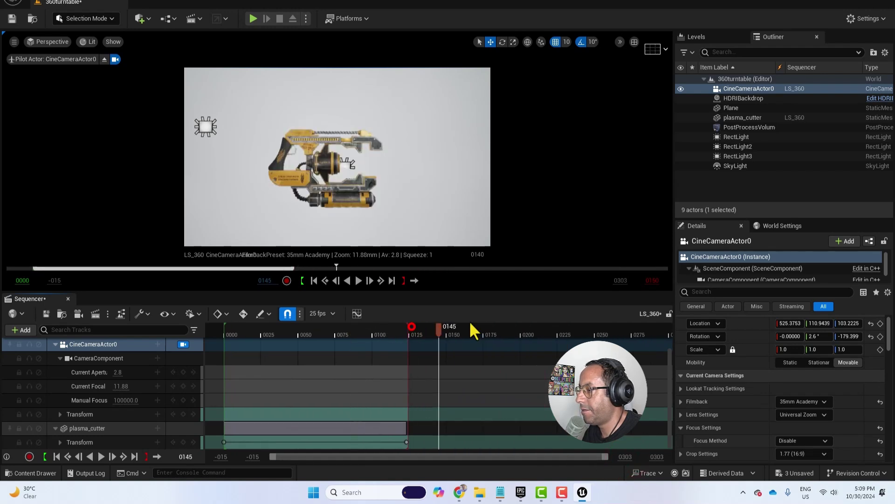
{"action": "left_click_drag", "start_coordinate": [407, 442], "coordinate": [590, 442]}
{"action": "left_click", "coordinate": [332, 330]}
{"action": "key", "text": "space"}
Pull the end key back to about 0205 and extend the playback range to frame 200
{"action": "key", "text": "space"}
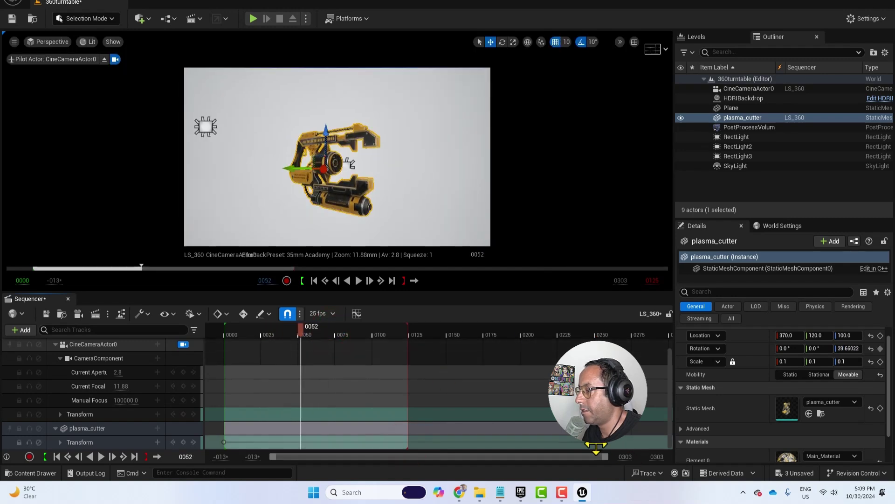
{"action": "left_click_drag", "start_coordinate": [596, 442], "coordinate": [527, 442]}
{"action": "key", "text": "space"}
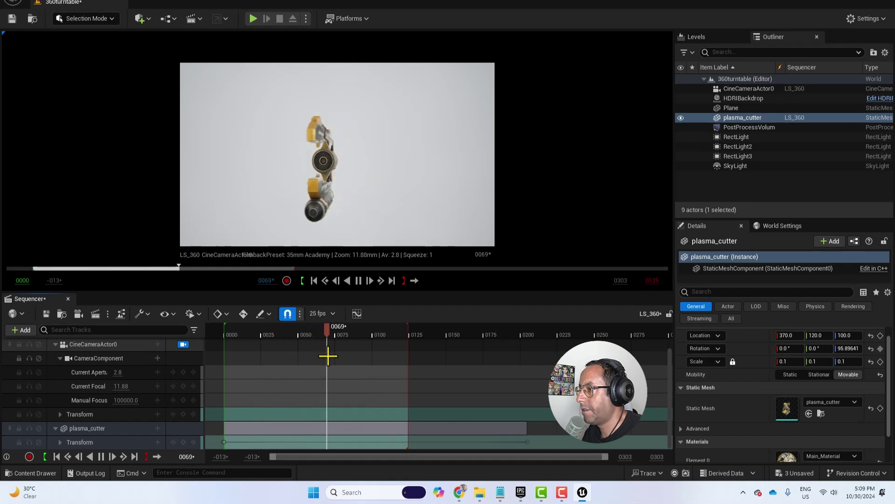
{"action": "key", "text": "space"}
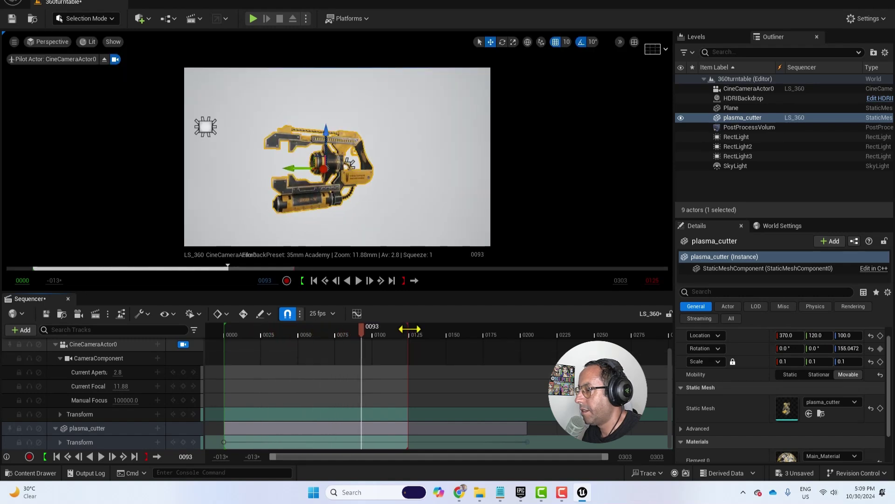
{"action": "left_click_drag", "start_coordinate": [409, 329], "coordinate": [531, 337]}
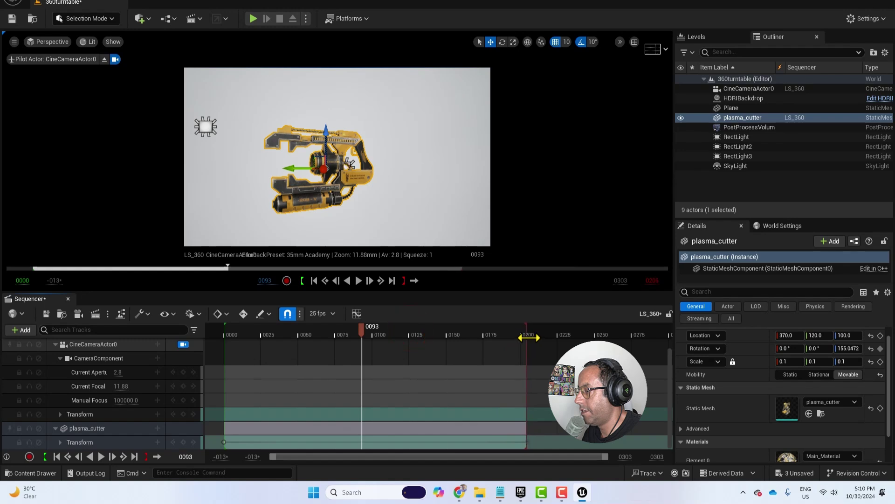
{"action": "left_click", "coordinate": [526, 330]}
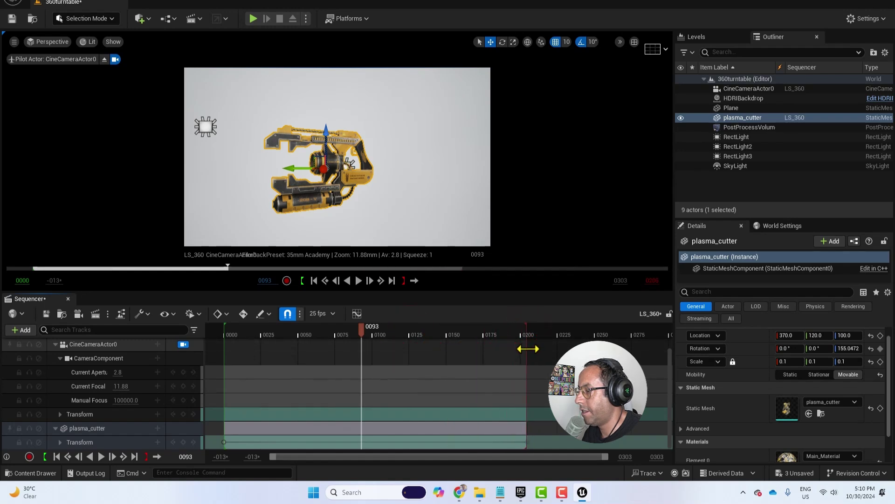
Make the turntable keys interpolate linearly and play the animation from the start
{"action": "scroll", "coordinate": [220, 462], "scroll_direction": "up", "scroll_amount": 2}
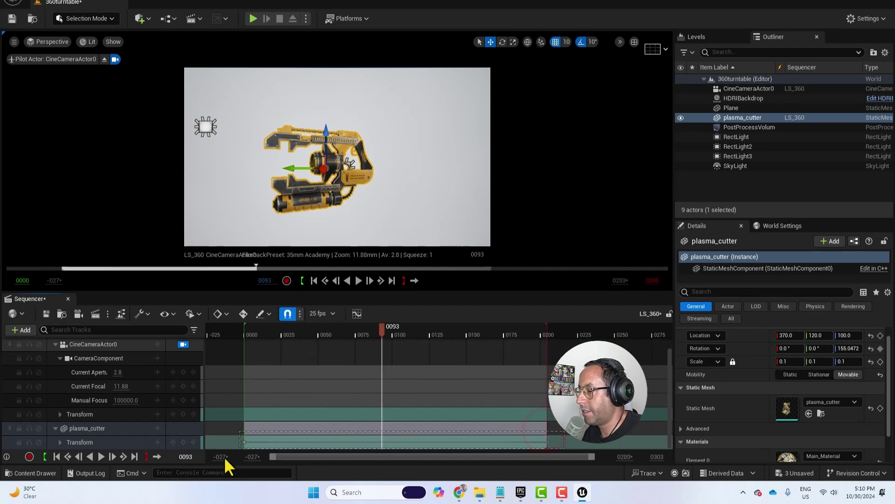
{"action": "right_click", "coordinate": [244, 442]}
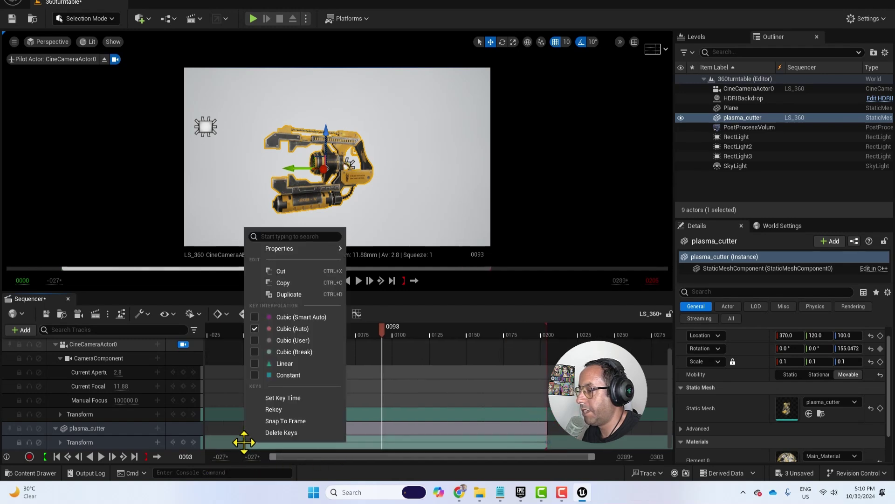
{"action": "left_click", "coordinate": [285, 363]}
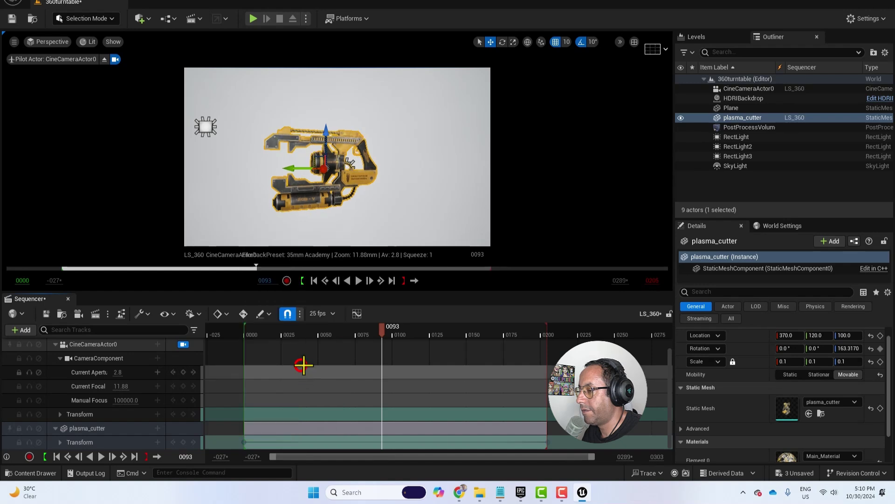
{"action": "left_click_drag", "start_coordinate": [368, 329], "coordinate": [247, 350]}
{"action": "key", "text": "space"}
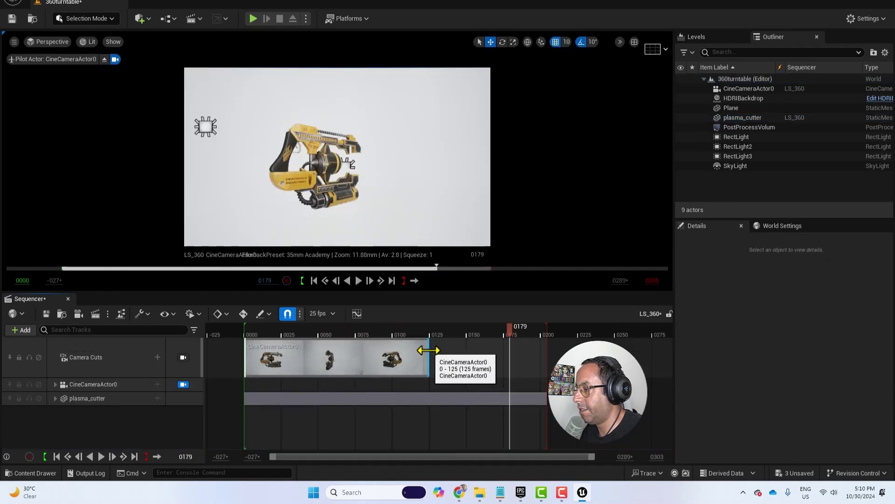
Extend the Camera Cuts section to frame 205 and play the shot back
{"action": "left_click_drag", "start_coordinate": [427, 350], "coordinate": [565, 345]}
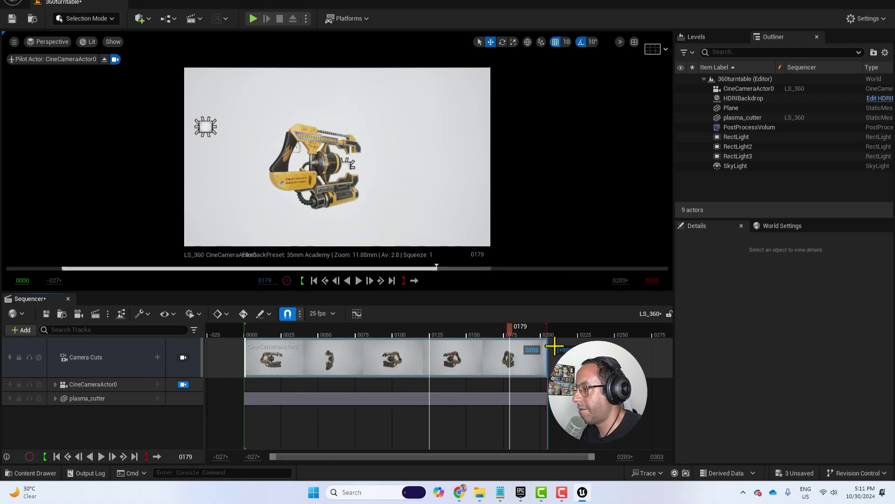
{"action": "key", "text": "space"}
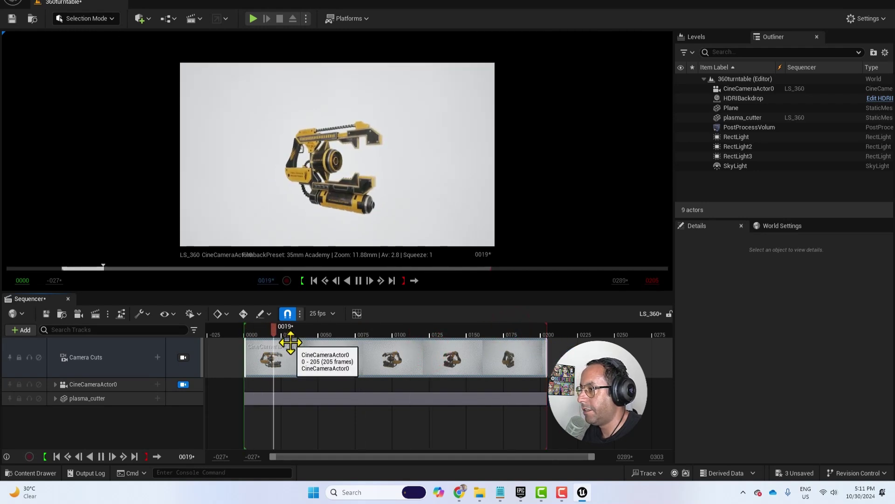
{"action": "key", "text": "space"}
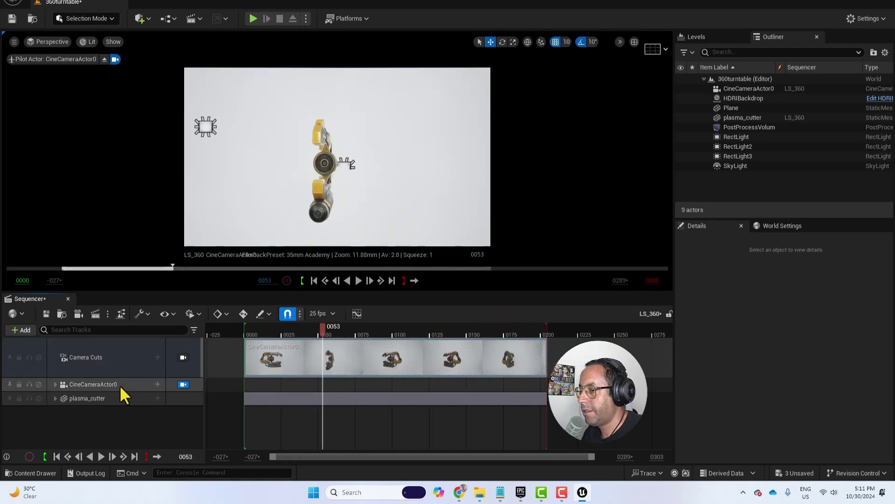
Set CineCameraActor0's rotation to Y 0 and Z -180, then scrub to check the angle
{"action": "left_click", "coordinate": [124, 385]}
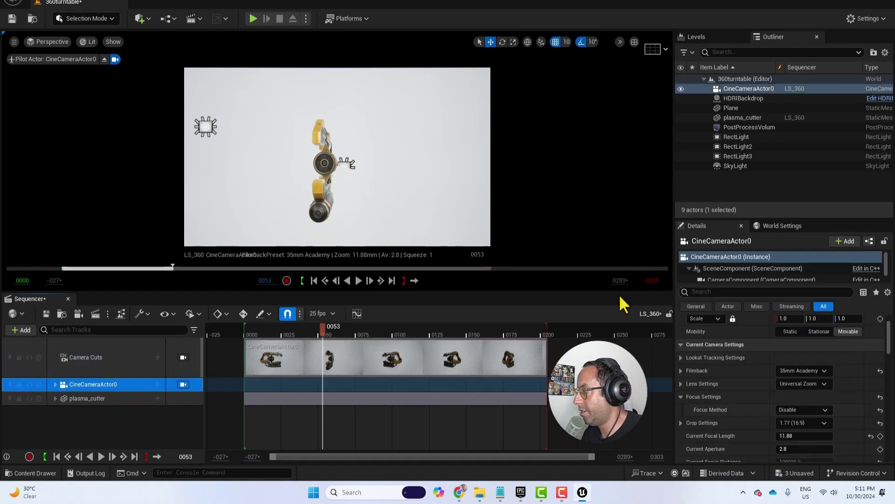
{"action": "scroll", "coordinate": [785, 359], "scroll_direction": "up", "scroll_amount": 2}
{"action": "left_click", "coordinate": [817, 347]}
{"action": "type", "text": "0"}
{"action": "key", "text": "Return"}
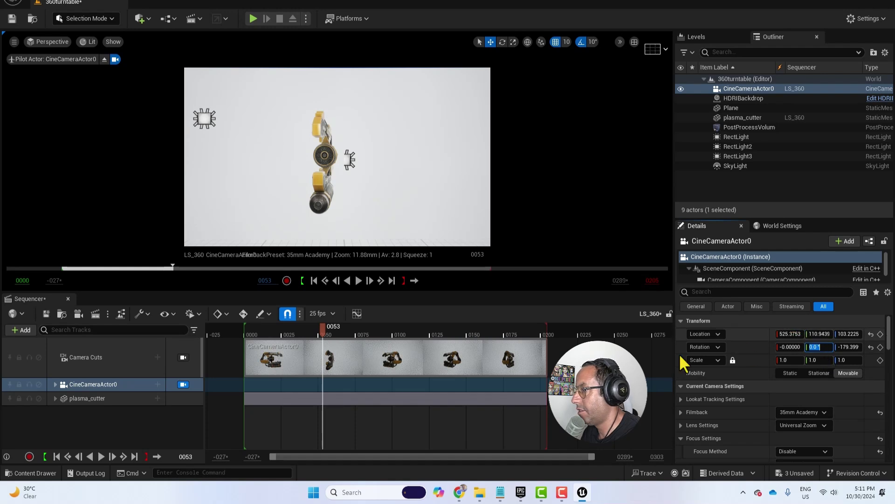
{"action": "left_click", "coordinate": [853, 346]}
{"action": "type", "text": "-180"}
{"action": "key", "text": "Return"}
{"action": "left_click_drag", "start_coordinate": [345, 327], "coordinate": [377, 327]}
Try a SkyLight intensity of 0.5, restore it to 1.0, and preview the lighting
{"action": "left_click", "coordinate": [736, 165]}
{"action": "scroll", "coordinate": [767, 375], "scroll_direction": "down", "scroll_amount": 3}
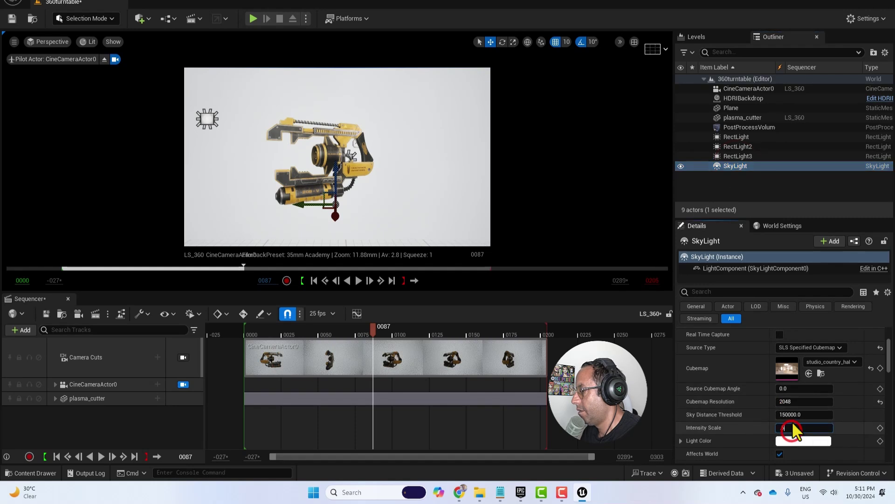
{"action": "type", "text": "0.5"}
{"action": "key", "text": "Return"}
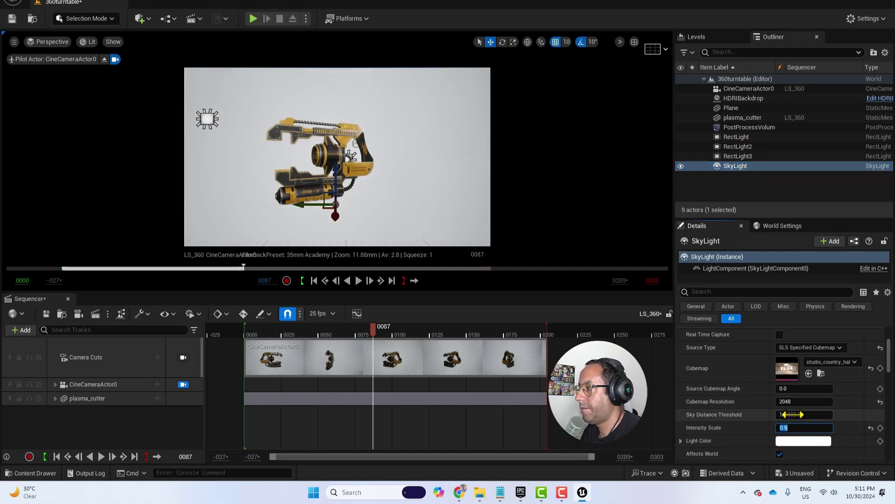
{"action": "key", "text": "Return"}
{"action": "left_click", "coordinate": [354, 330]}
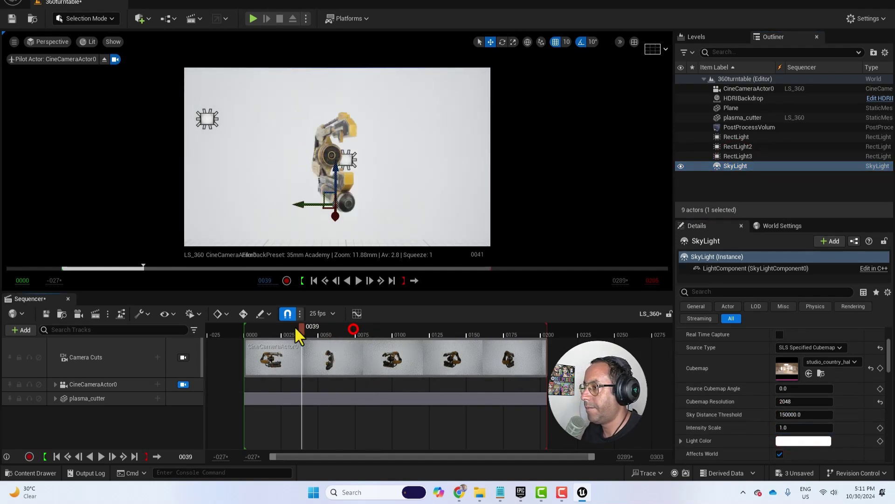
{"action": "key", "text": "space"}
{"action": "key", "text": "space"}
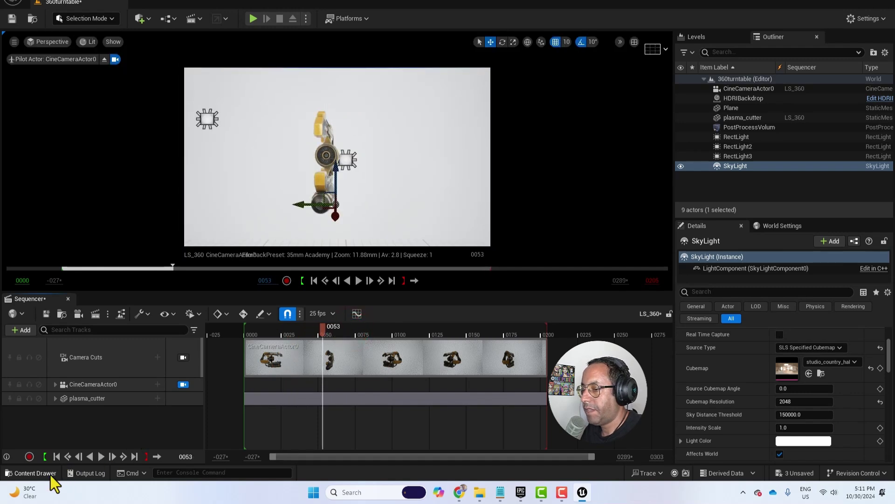
Create a new material named M_Background in the Asset folder
{"action": "left_click", "coordinate": [35, 473]}
{"action": "left_click", "coordinate": [441, 388]}
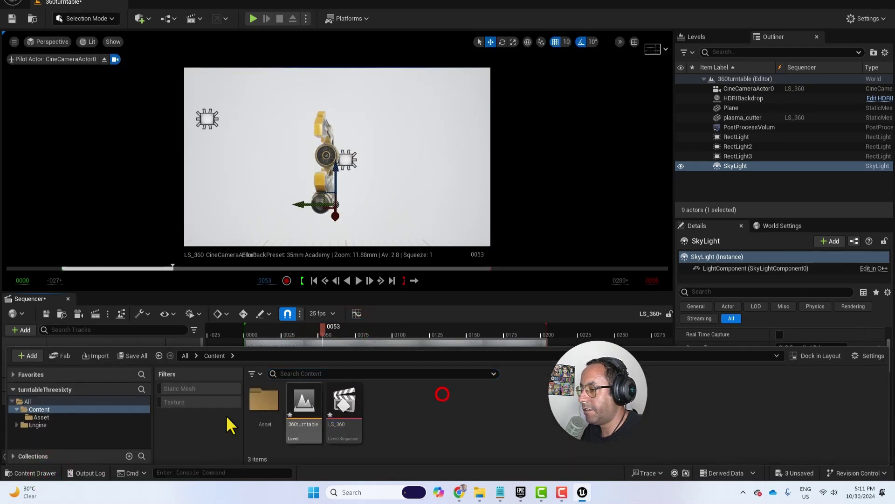
{"action": "left_click", "coordinate": [42, 417]}
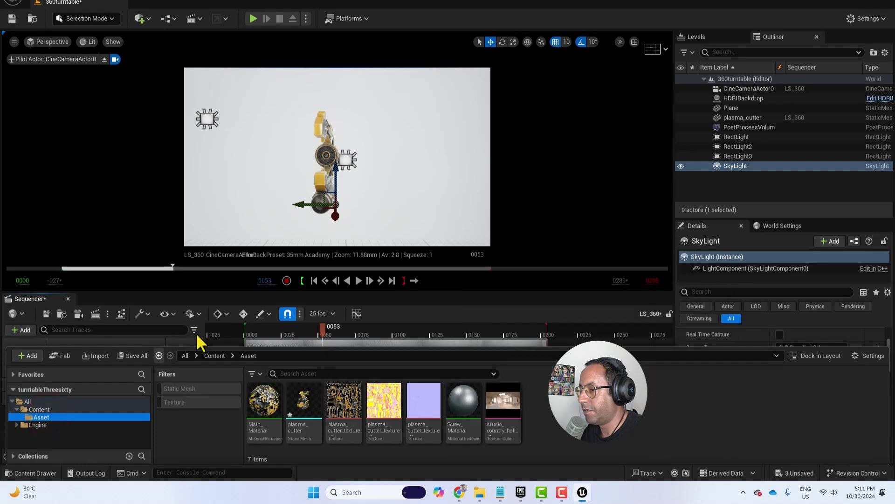
{"action": "left_click", "coordinate": [422, 158]}
{"action": "scroll", "coordinate": [786, 420], "scroll_direction": "down", "scroll_amount": 5}
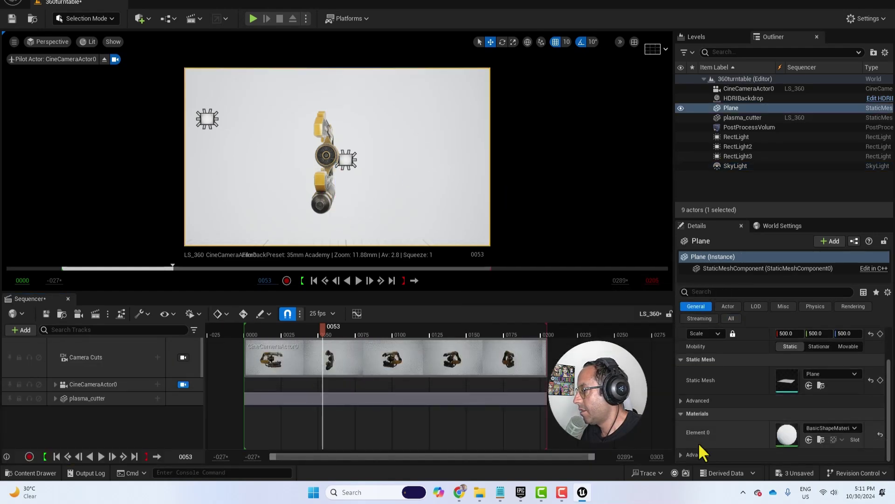
{"action": "left_click", "coordinate": [33, 473]}
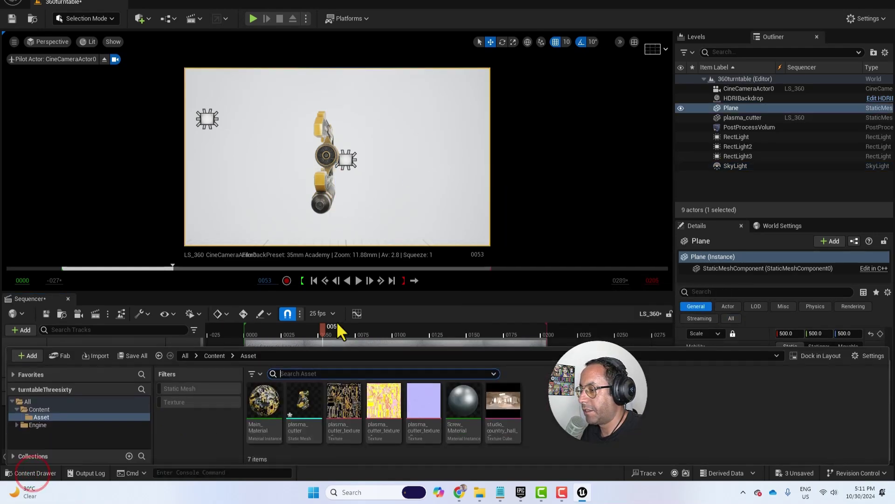
{"action": "right_click", "coordinate": [572, 404]}
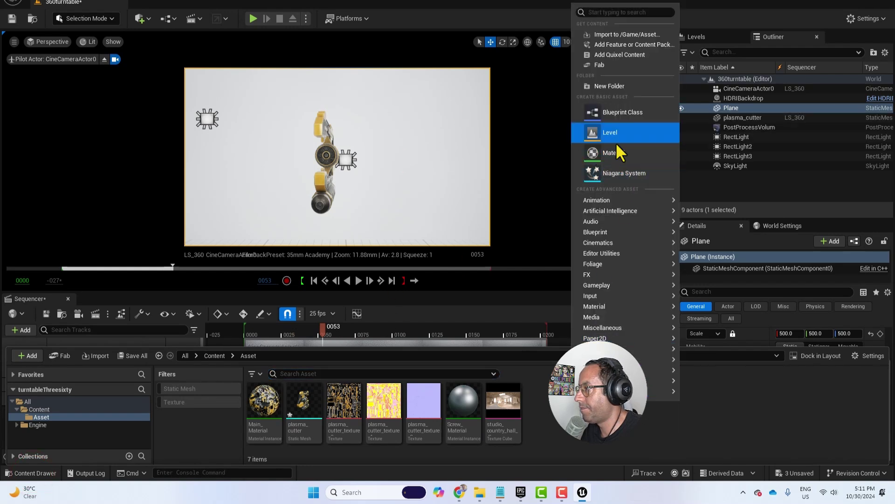
{"action": "left_click", "coordinate": [625, 153]}
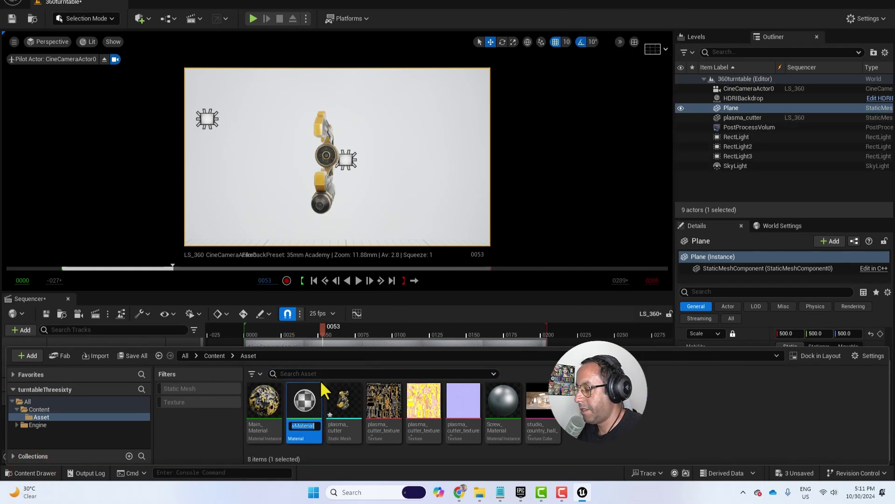
{"action": "type", "text": "M_"}
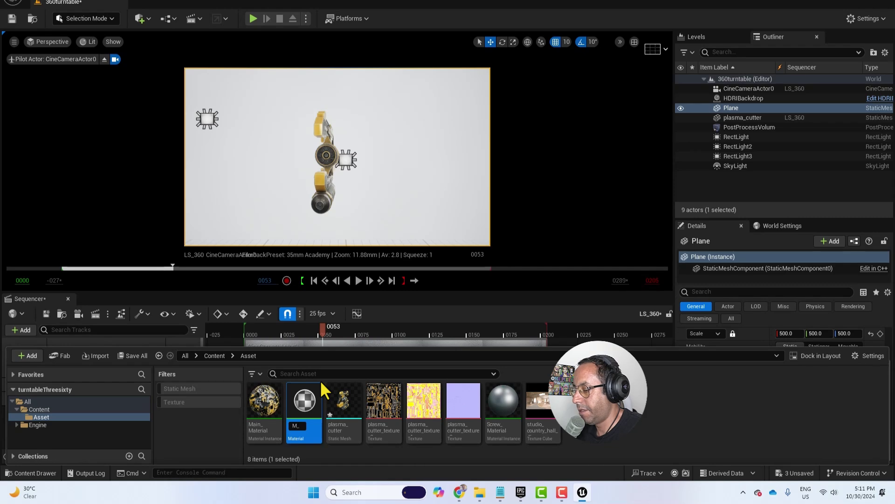
{"action": "type", "text": "Backgr"}
{"action": "type", "text": "ound"}
{"action": "key", "text": "Return"}
Apply M_Background to the backdrop Plane, save all, and open it for editing
{"action": "left_click_drag", "start_coordinate": [264, 400], "coordinate": [399, 180]}
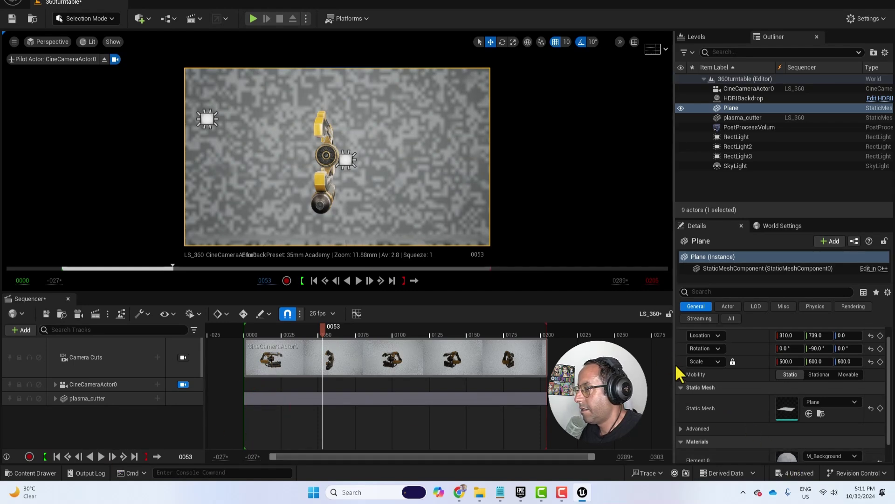
{"action": "key", "text": "ctrl+shift+s"}
{"action": "double_click", "coordinate": [787, 459]}
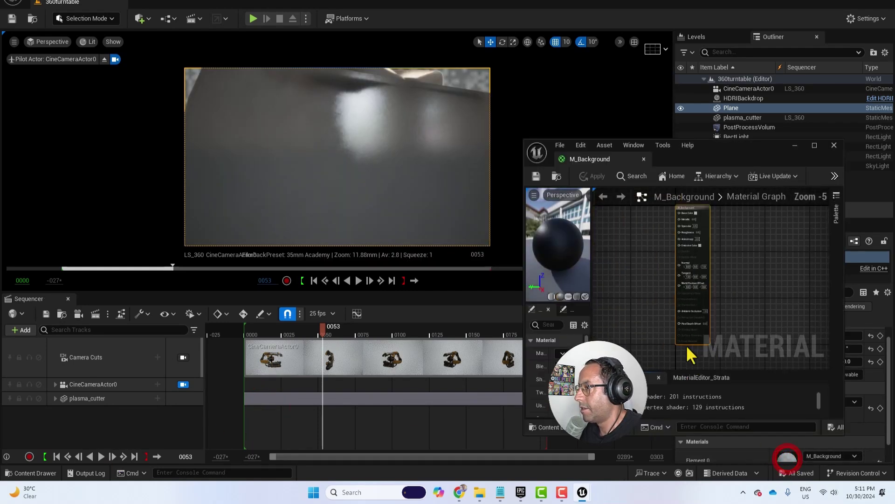
Add a Constant3Vector node to M_Background and wire it into Base Color
{"action": "double_click", "coordinate": [712, 148]}
{"action": "scroll", "coordinate": [489, 207], "scroll_direction": "up", "scroll_amount": 4}
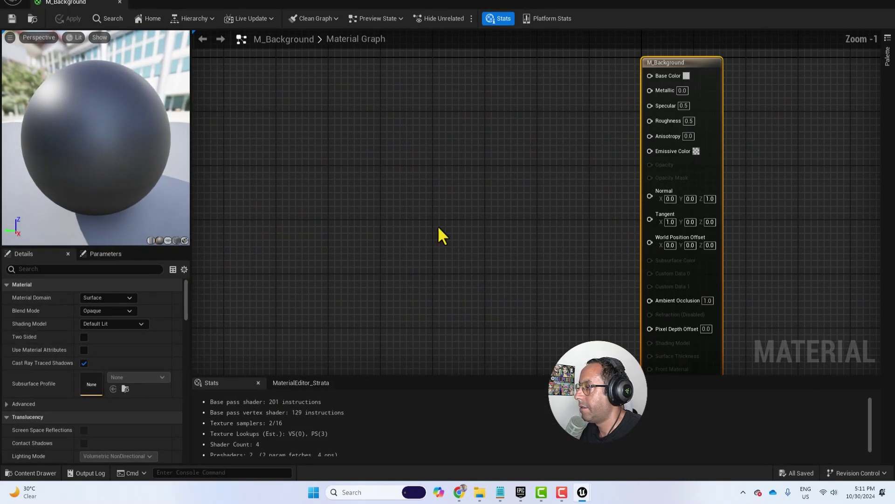
{"action": "left_click", "coordinate": [384, 172]}
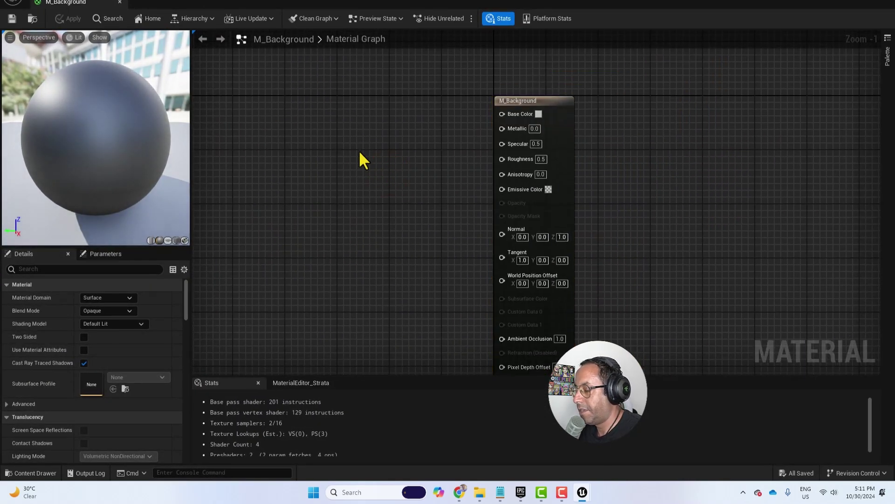
{"action": "key", "text": "3"}
{"action": "left_click", "coordinate": [377, 147]}
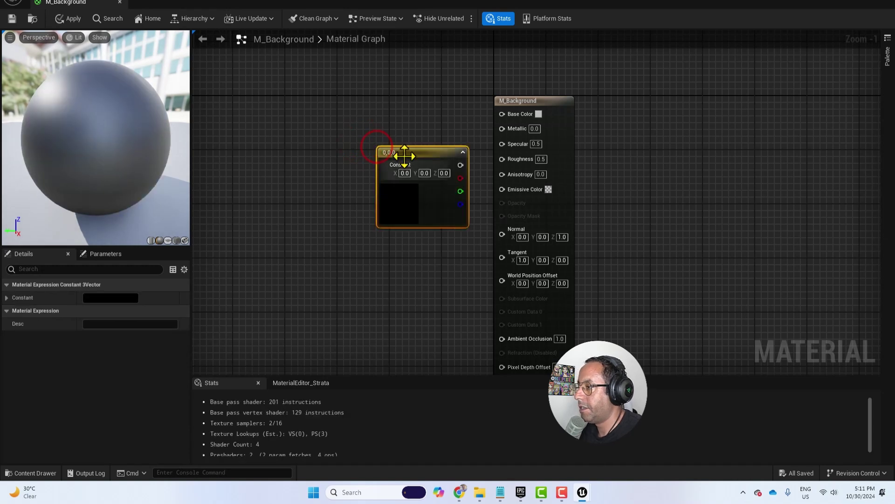
{"action": "left_click_drag", "start_coordinate": [407, 152], "coordinate": [343, 196]}
{"action": "left_click_drag", "start_coordinate": [387, 161], "coordinate": [503, 114]}
Set the constant colour to a 0.573 mid grey and save the material
{"action": "left_click", "coordinate": [333, 188]}
{"action": "left_click", "coordinate": [121, 298]}
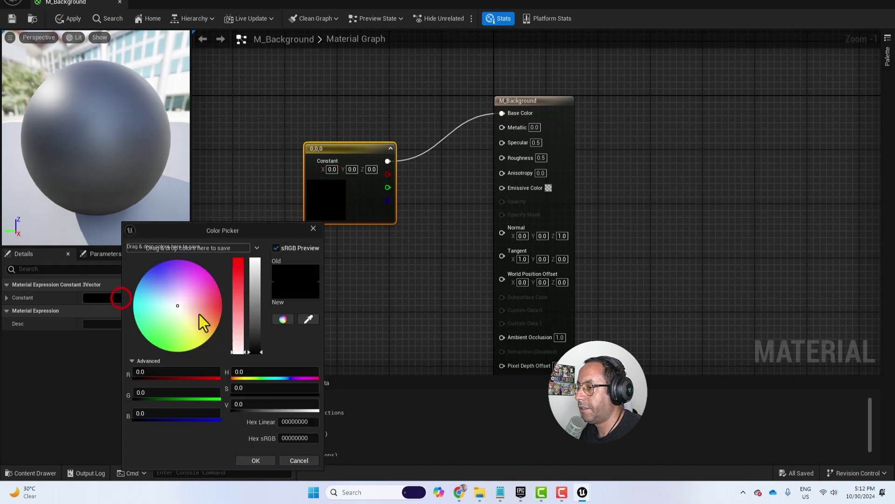
{"action": "left_click_drag", "start_coordinate": [255, 284], "coordinate": [255, 300]}
{"action": "left_click", "coordinate": [257, 460]}
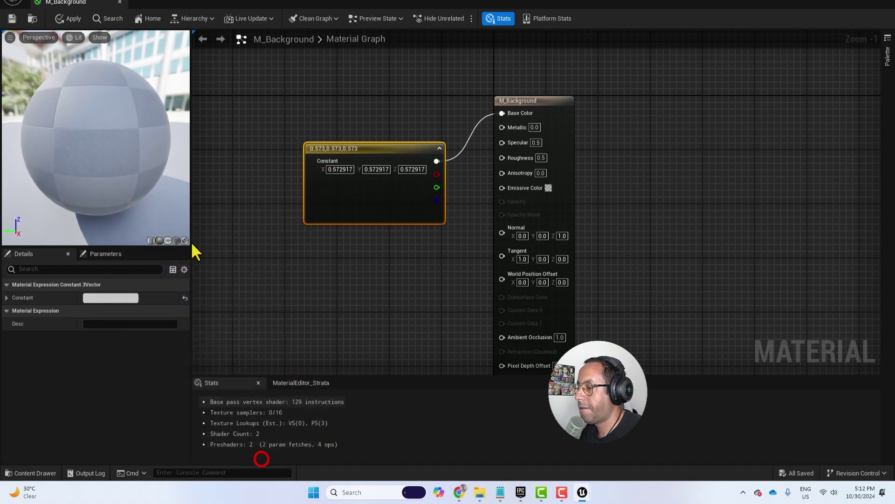
{"action": "left_click", "coordinate": [12, 19]}
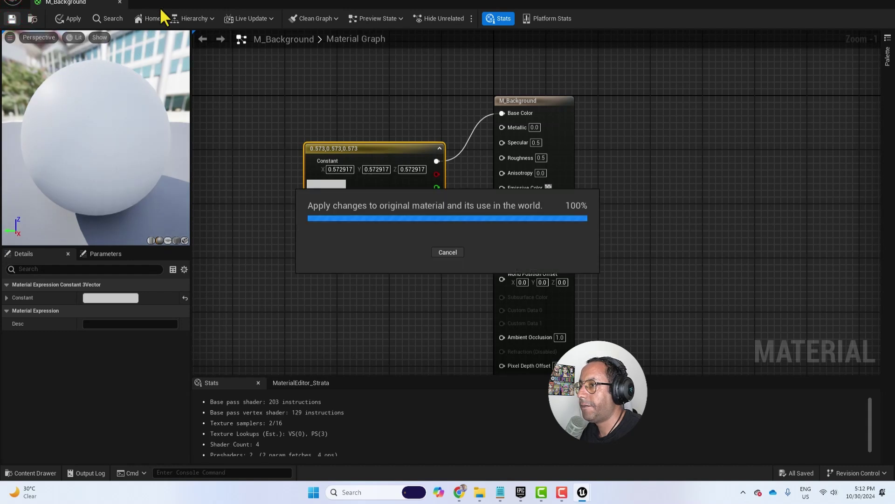
Darken the constant to a 0.219 grey, save, close the editor, and play the turntable
{"action": "left_click_drag", "start_coordinate": [254, 6], "coordinate": [629, 147]}
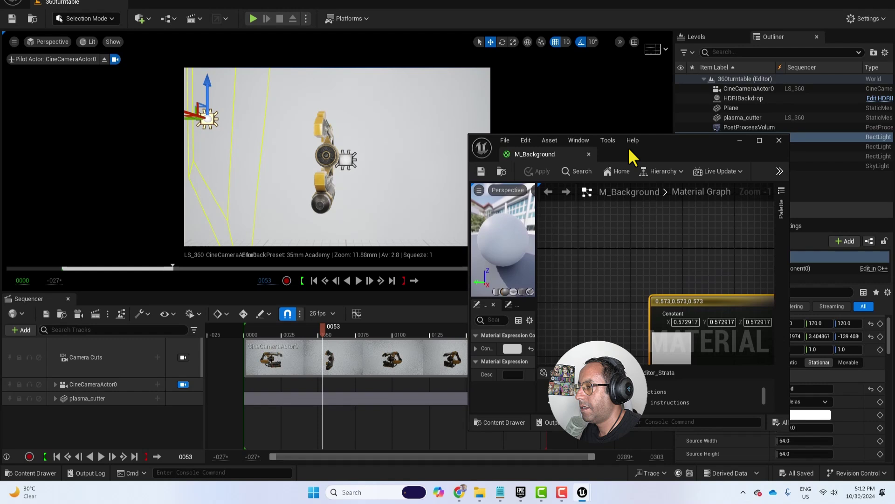
{"action": "left_click", "coordinate": [359, 163]}
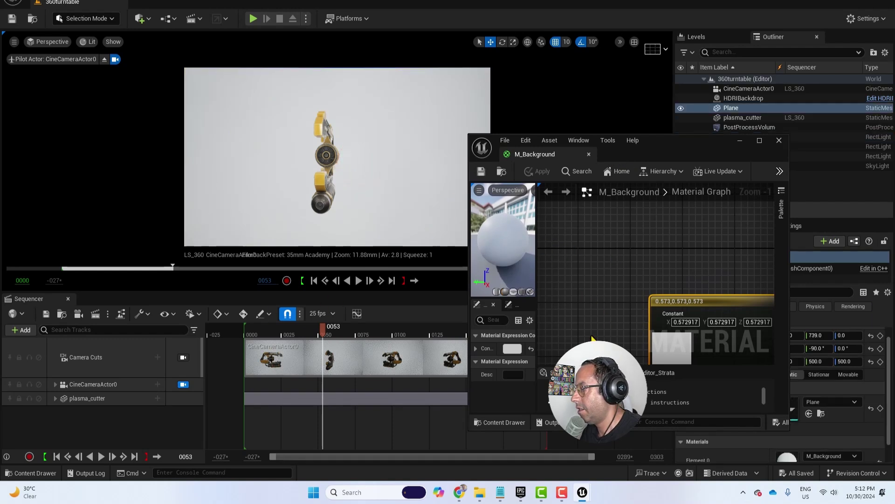
{"action": "left_click", "coordinate": [513, 349]}
{"action": "left_click_drag", "start_coordinate": [639, 301], "coordinate": [637, 330]}
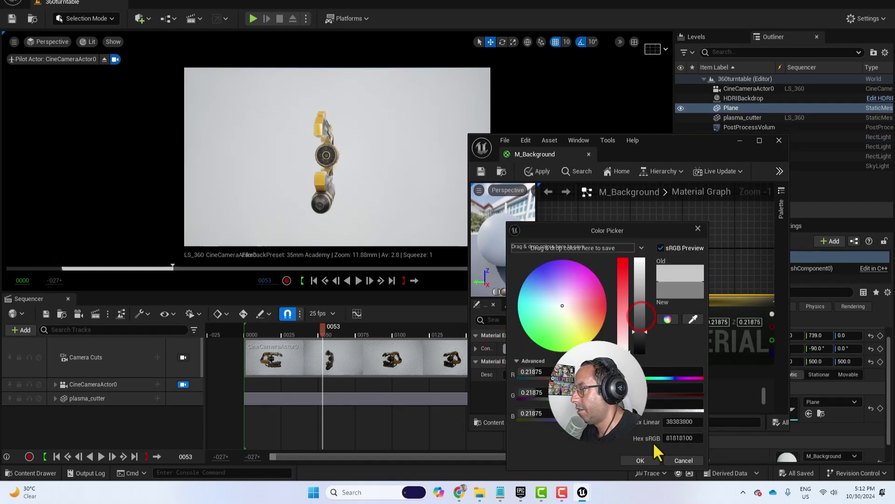
{"action": "left_click", "coordinate": [640, 460]}
{"action": "left_click", "coordinate": [482, 172]}
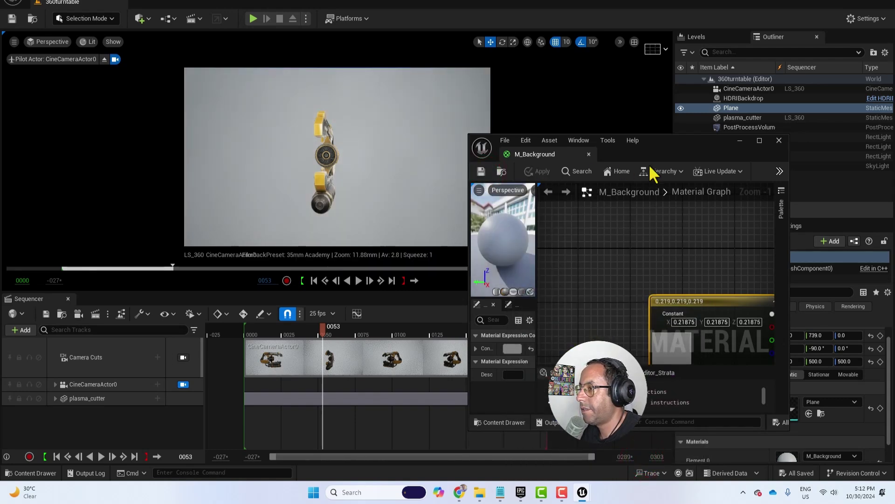
{"action": "left_click", "coordinate": [780, 140]}
{"action": "key", "text": "space"}
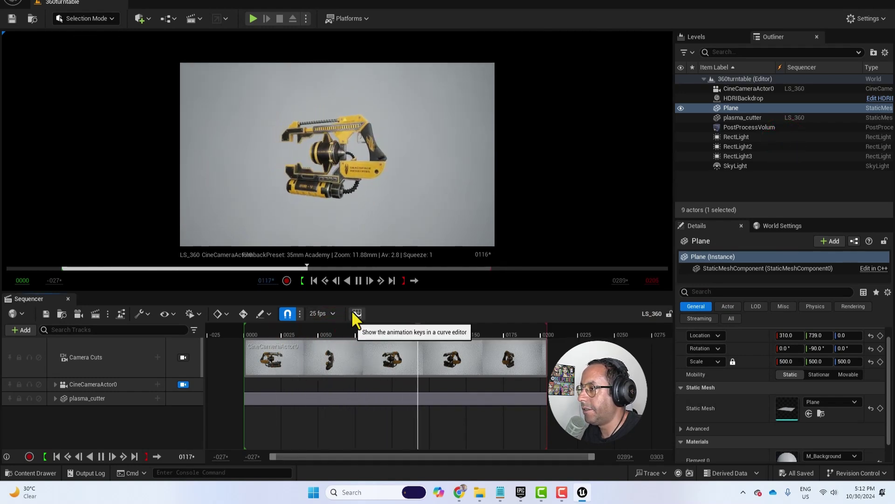
Scrub the turntable, then enable the Movie Render Queue plugin found by searching 'ren'
{"action": "left_click", "coordinate": [249, 328]}
{"action": "left_click_drag", "start_coordinate": [249, 329], "coordinate": [373, 327]}
{"action": "left_click", "coordinate": [867, 18]}
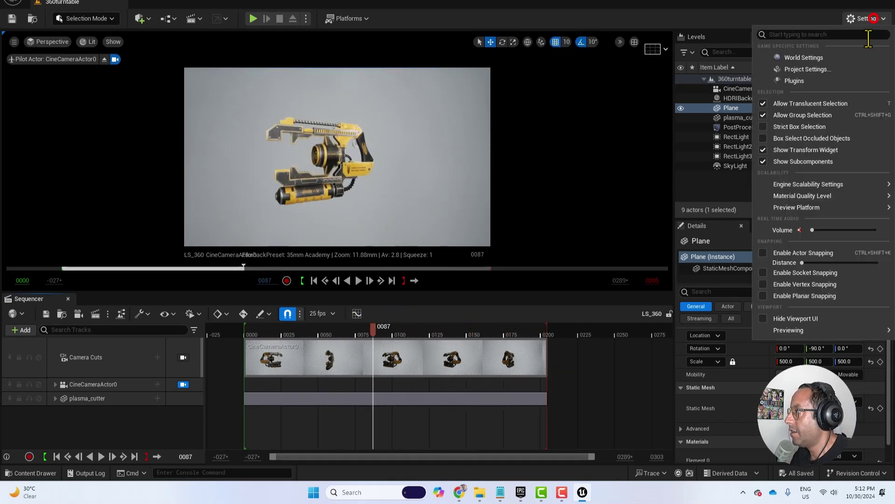
{"action": "left_click", "coordinate": [810, 80]}
{"action": "left_click", "coordinate": [304, 19]}
{"action": "type", "text": "render"}
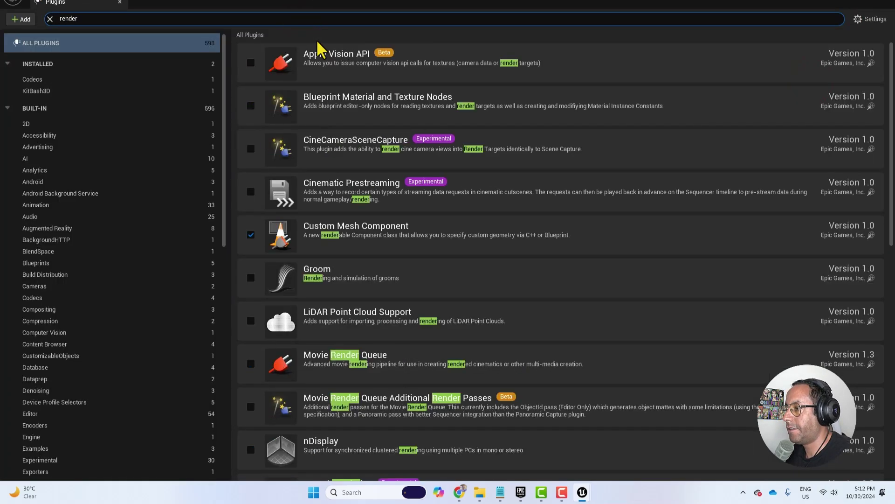
{"action": "left_click", "coordinate": [250, 363]}
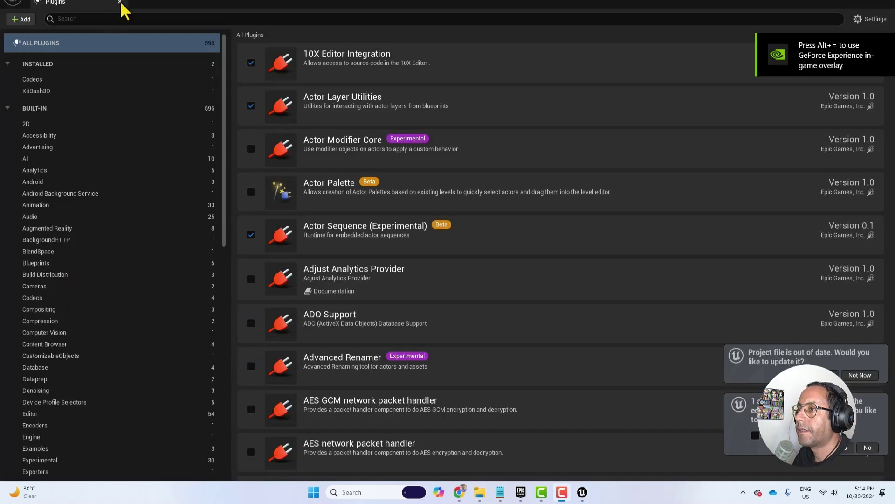
Close the Plugins window and load the 360turntable level from the Content folder
{"action": "left_click", "coordinate": [120, 2]}
{"action": "left_click", "coordinate": [53, 474]}
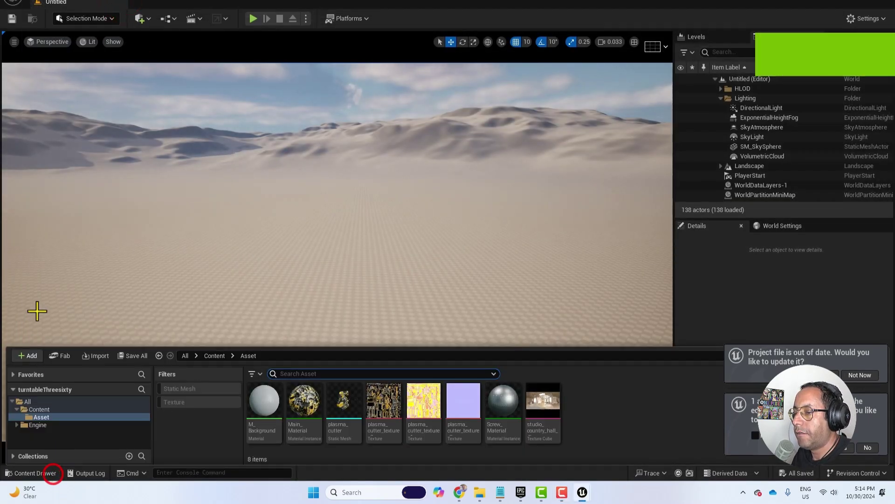
{"action": "left_click", "coordinate": [70, 404]}
{"action": "left_click", "coordinate": [70, 410]}
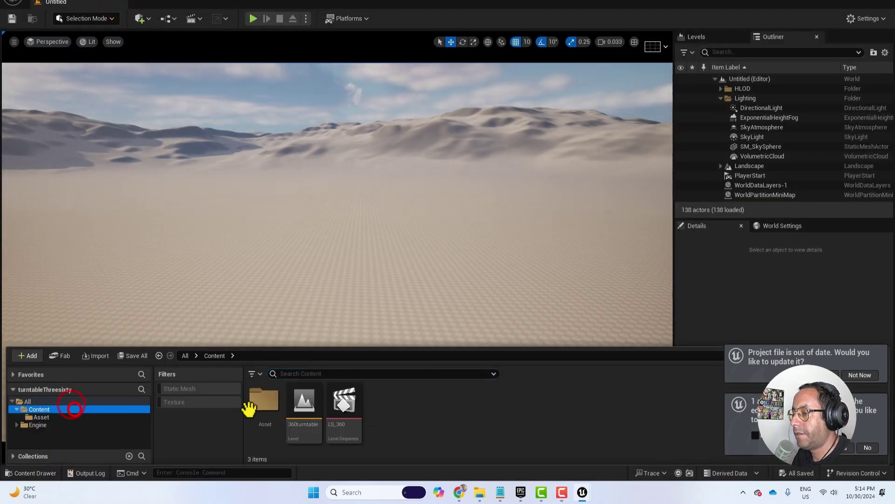
{"action": "double_click", "coordinate": [317, 399]}
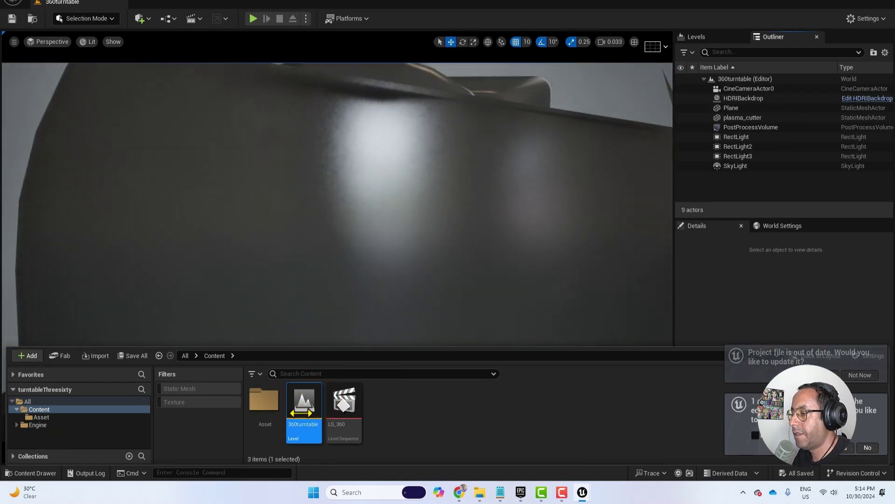
Open the LS_360 sequence, view through the sequence camera, and scrub the rotation
{"action": "left_click", "coordinate": [344, 405]}
{"action": "double_click", "coordinate": [345, 408]}
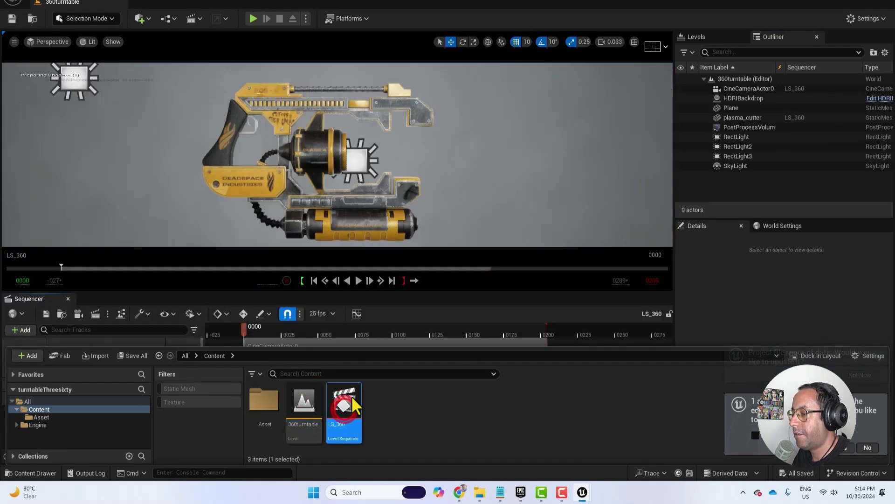
{"action": "left_click", "coordinate": [33, 473]}
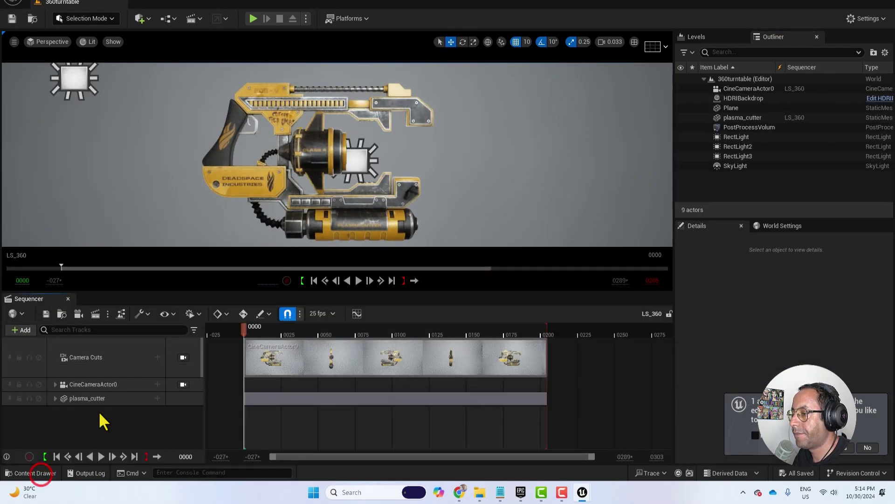
{"action": "left_click", "coordinate": [184, 358]}
{"action": "left_click_drag", "start_coordinate": [243, 329], "coordinate": [276, 329]}
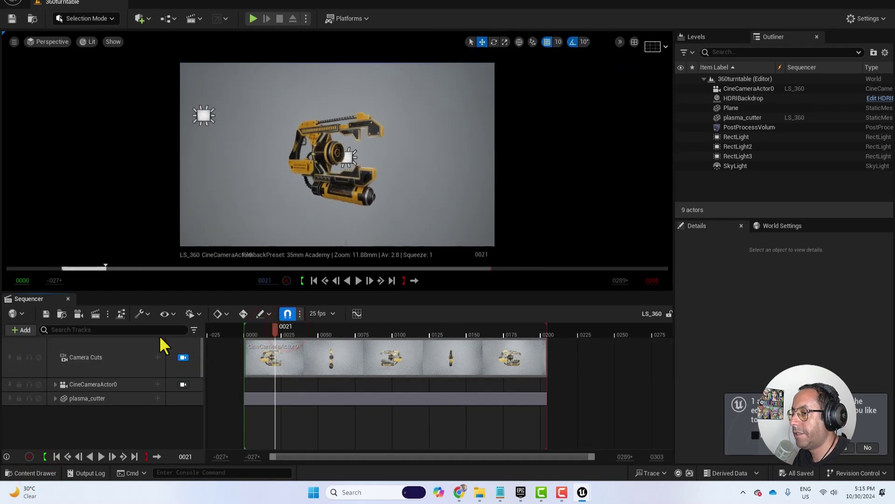
Queue LS_360 in Movie Render Queue and add Anti-aliasing with 16 temporal samples, override None
{"action": "left_click", "coordinate": [96, 314]}
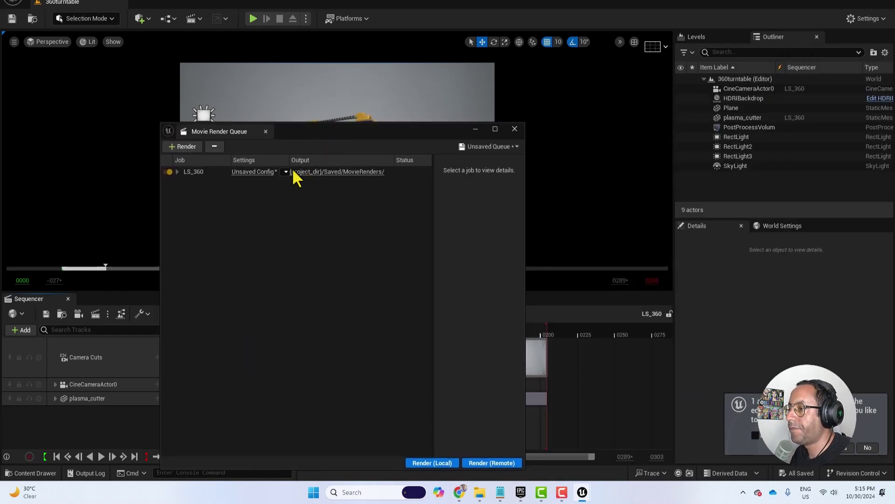
{"action": "left_click", "coordinate": [252, 173]}
{"action": "left_click_drag", "start_coordinate": [415, 88], "coordinate": [338, 121]}
{"action": "left_click", "coordinate": [241, 131]}
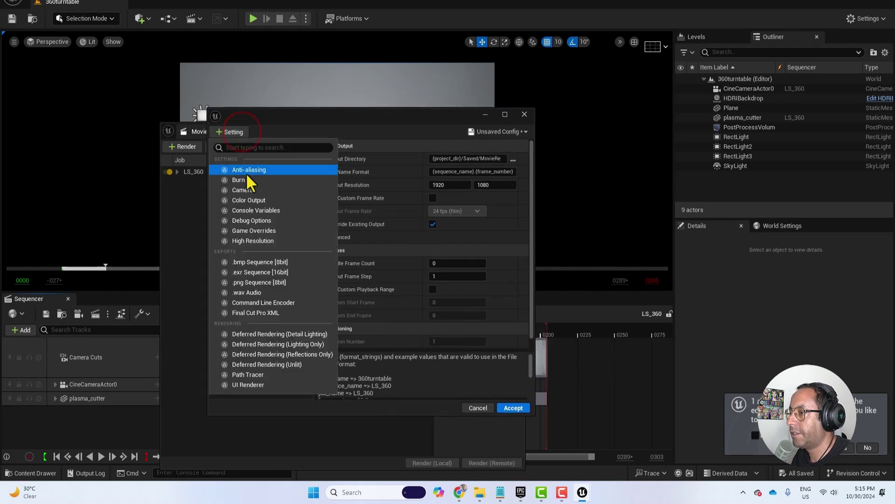
{"action": "left_click", "coordinate": [273, 170]}
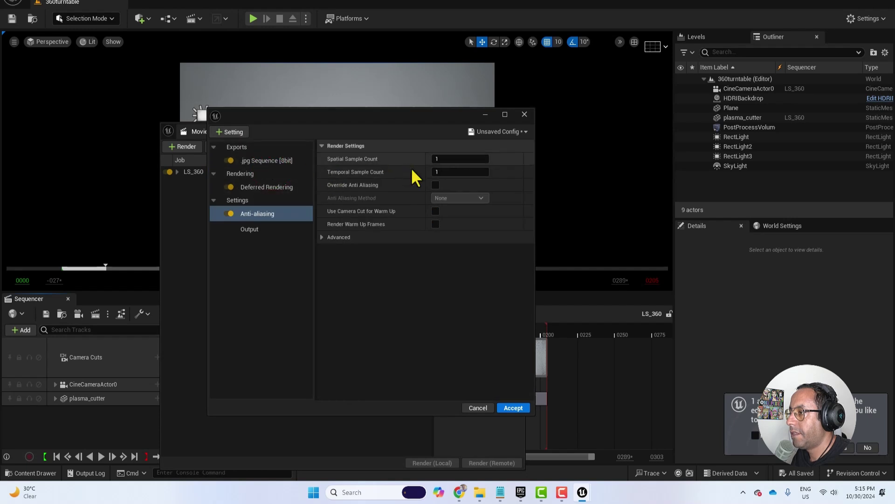
{"action": "left_click", "coordinate": [447, 172]}
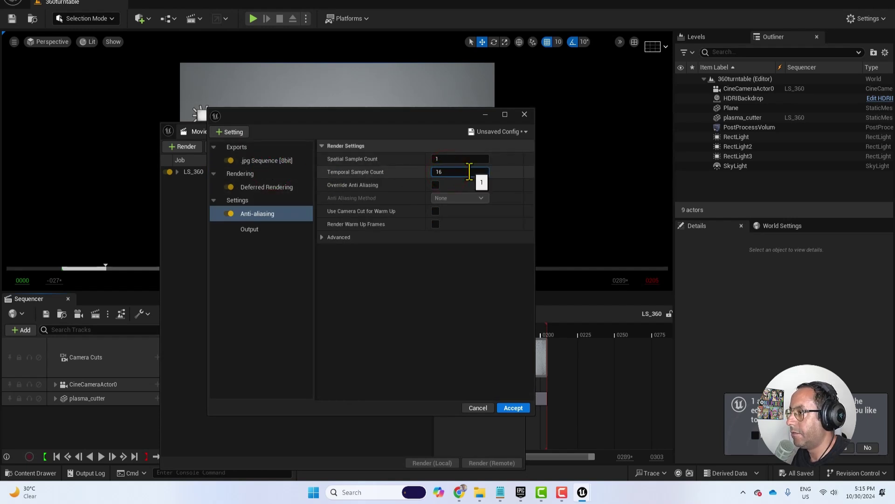
{"action": "type", "text": "16"}
{"action": "key", "text": "Return"}
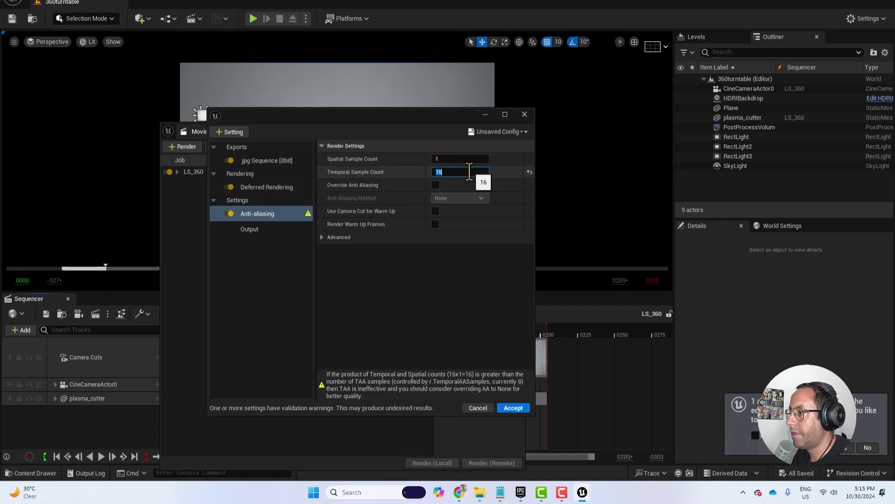
{"action": "left_click", "coordinate": [436, 186]}
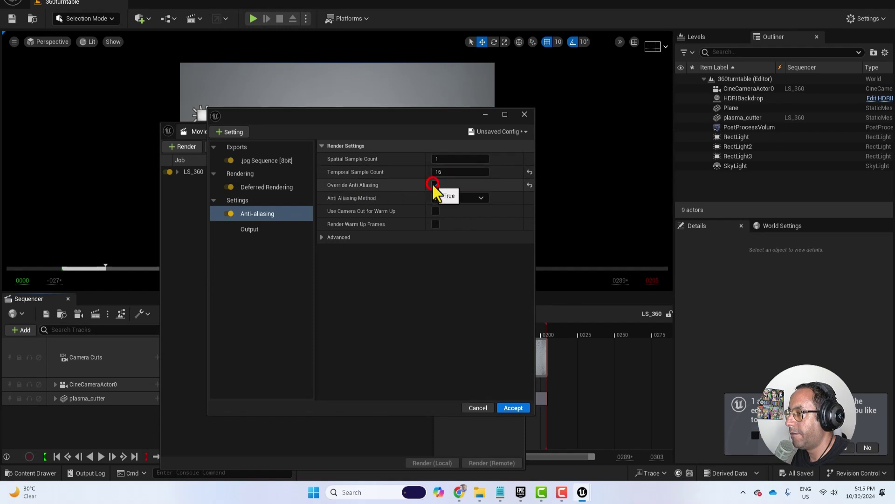
Add High Resolution and a 16-bit .exr Sequence export to the job
{"action": "left_click", "coordinate": [230, 132]}
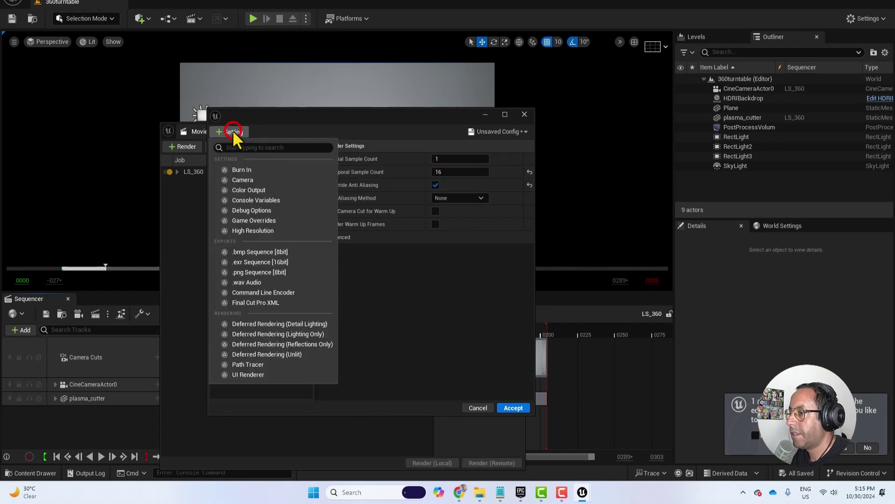
{"action": "left_click", "coordinate": [264, 235]}
{"action": "left_click", "coordinate": [238, 132]}
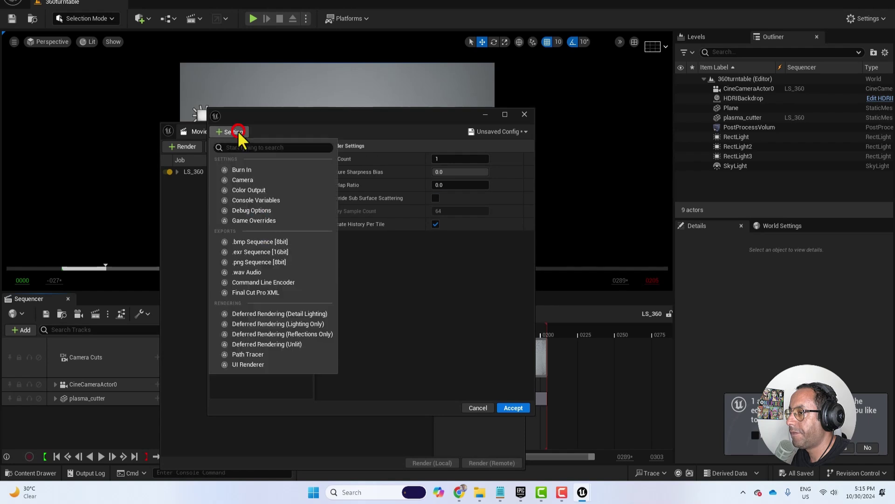
{"action": "left_click", "coordinate": [279, 135]}
{"action": "left_click", "coordinate": [269, 161]}
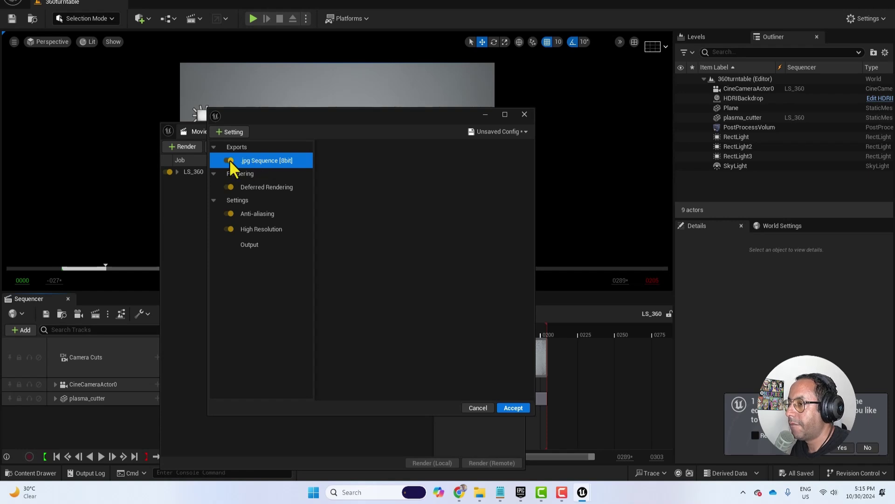
{"action": "left_click", "coordinate": [231, 131]}
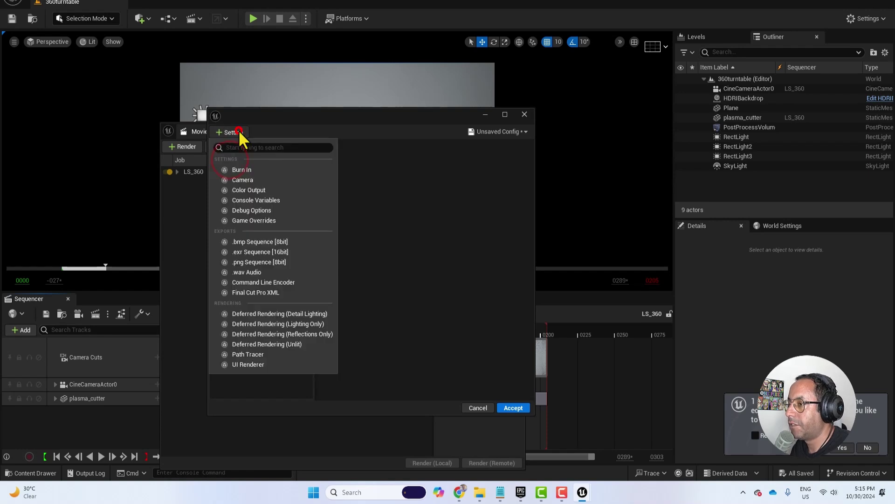
{"action": "left_click", "coordinate": [275, 253]}
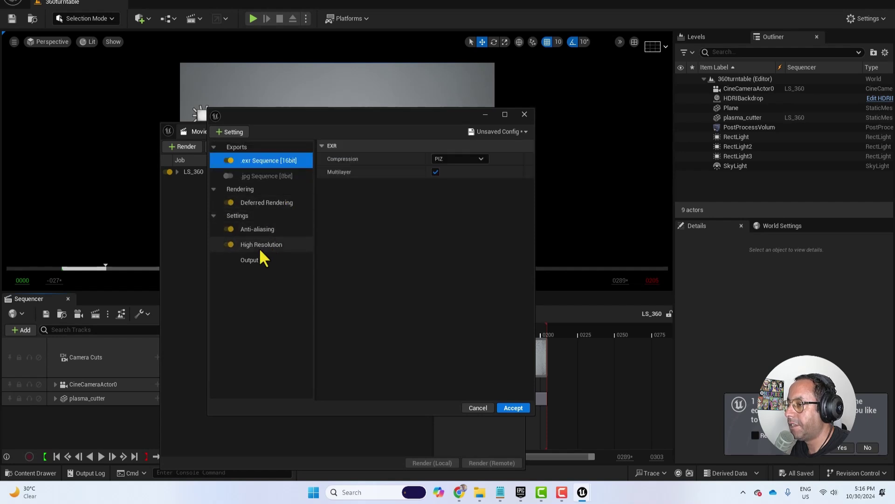
Set the output folder to D:/test render, accept, and render locally
{"action": "left_click", "coordinate": [255, 261]}
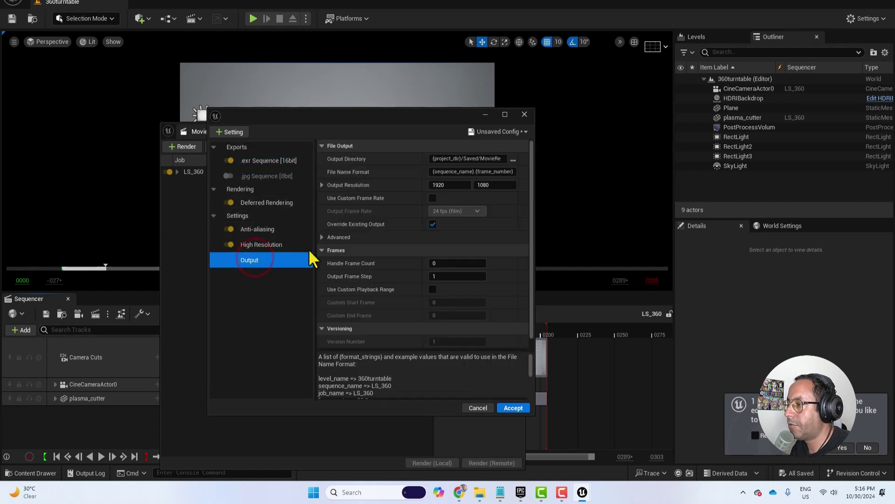
{"action": "left_click", "coordinate": [513, 159]}
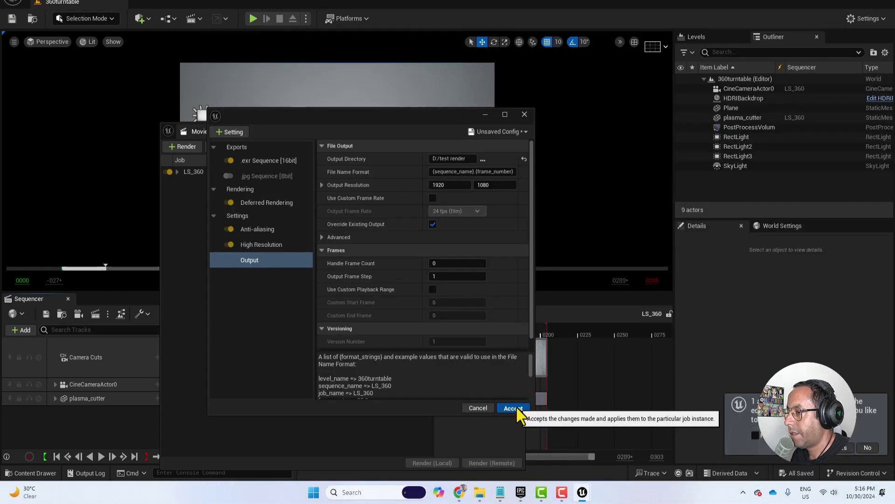
{"action": "left_click", "coordinate": [515, 408]}
{"action": "left_click", "coordinate": [438, 462]}
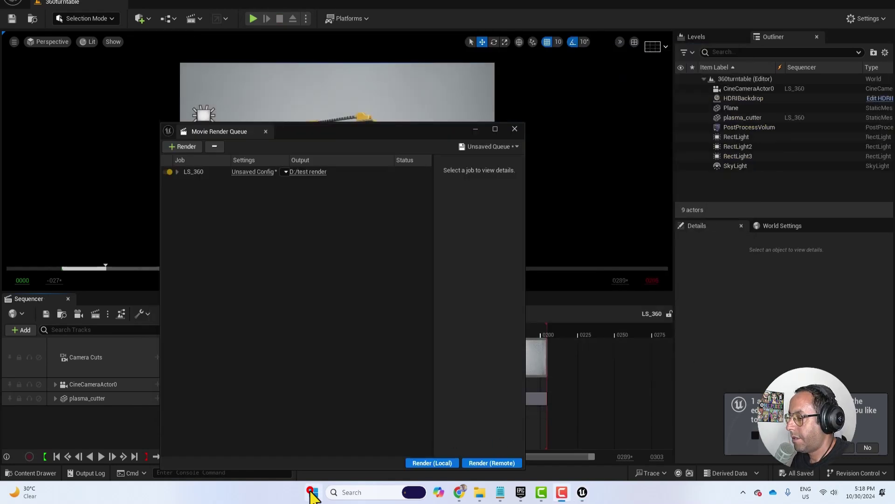
Search 'aft' in the Start menu and launch Adobe After Effects 2024
{"action": "left_click", "coordinate": [313, 492]}
{"action": "type", "text": "afte"}
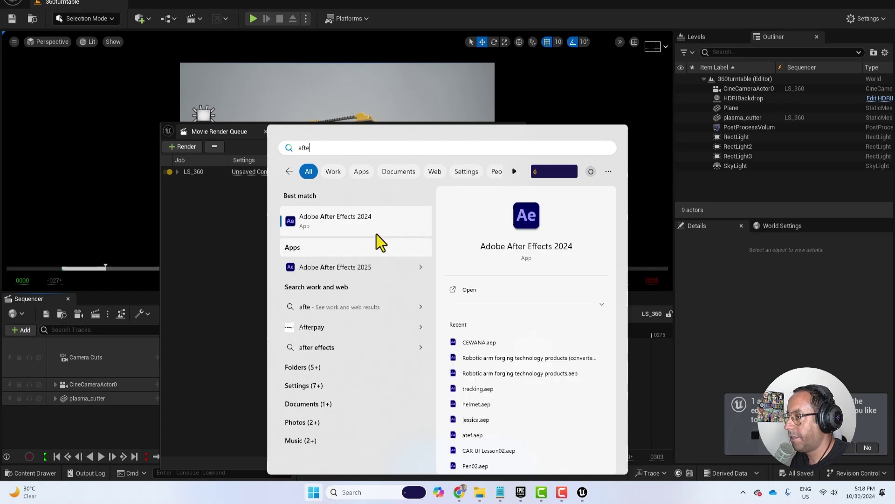
{"action": "left_click", "coordinate": [386, 220]}
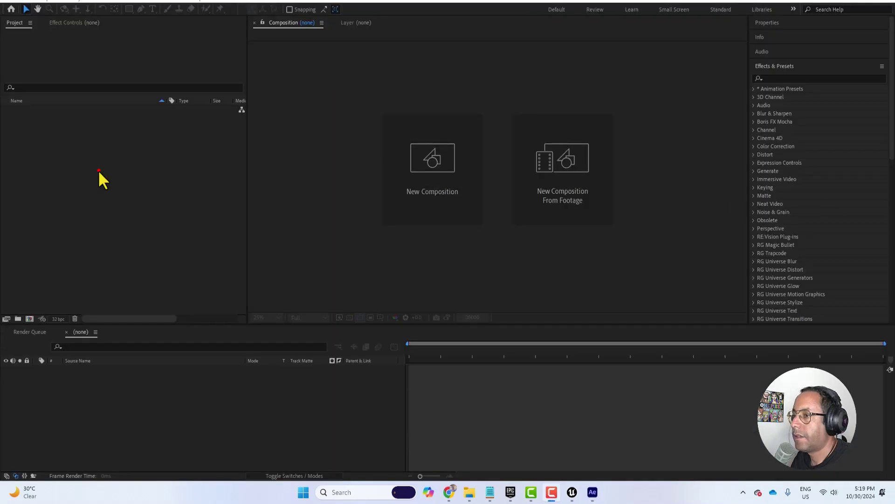
Import LS_360 [0000-0204].exr as an OpenEXR sequence and build an LS_360 comp from it
{"action": "left_click", "coordinate": [99, 171]}
{"action": "left_click", "coordinate": [13, 4]}
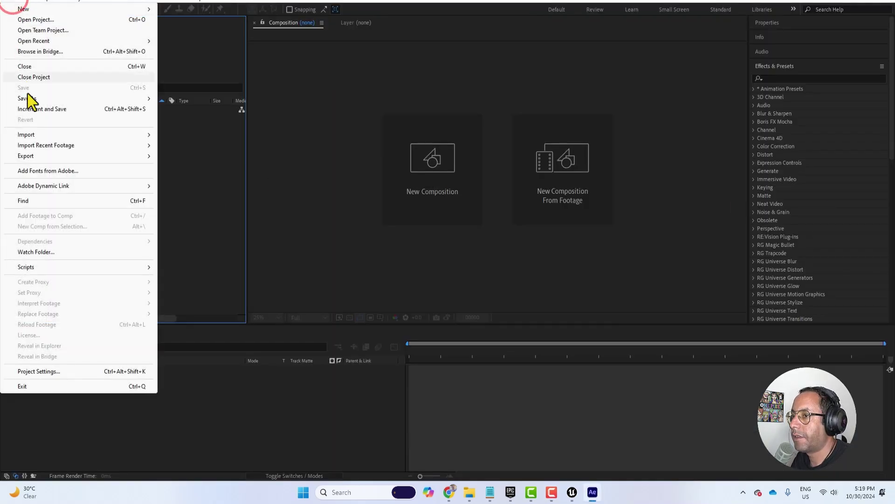
{"action": "mouse_move", "coordinate": [91, 135]}
{"action": "left_click", "coordinate": [251, 137]}
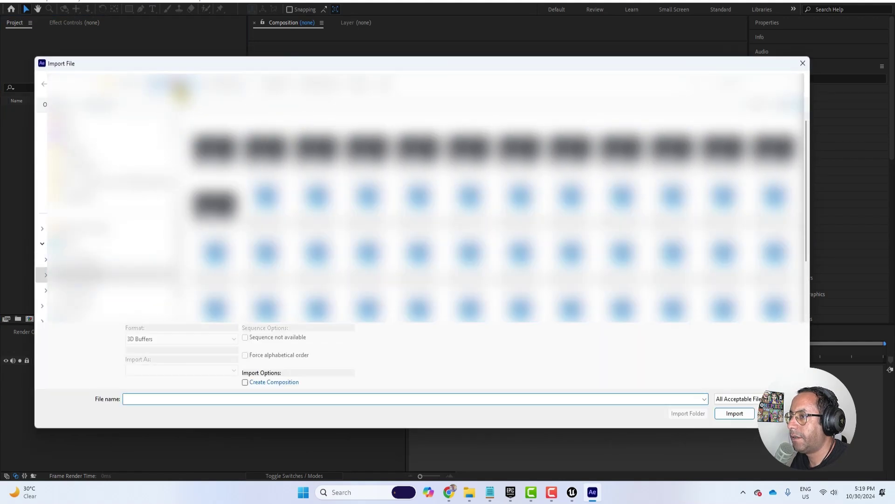
{"action": "left_click", "coordinate": [176, 84]}
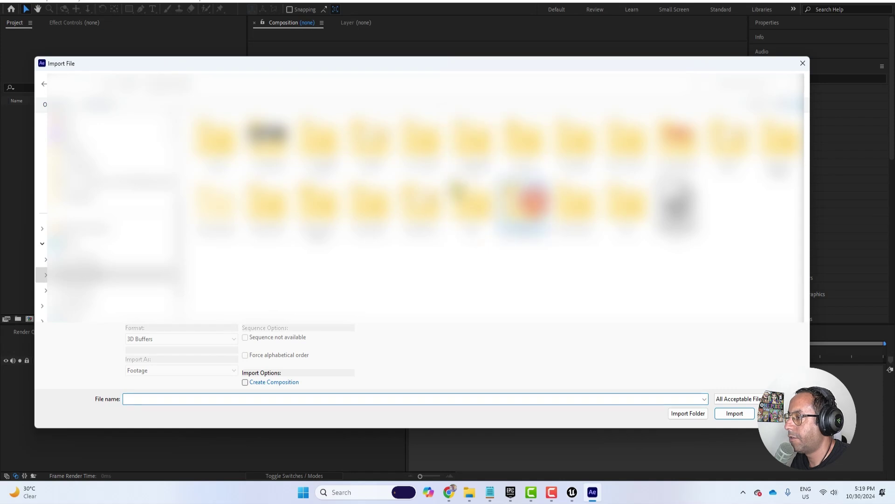
{"action": "double_click", "coordinate": [529, 202]}
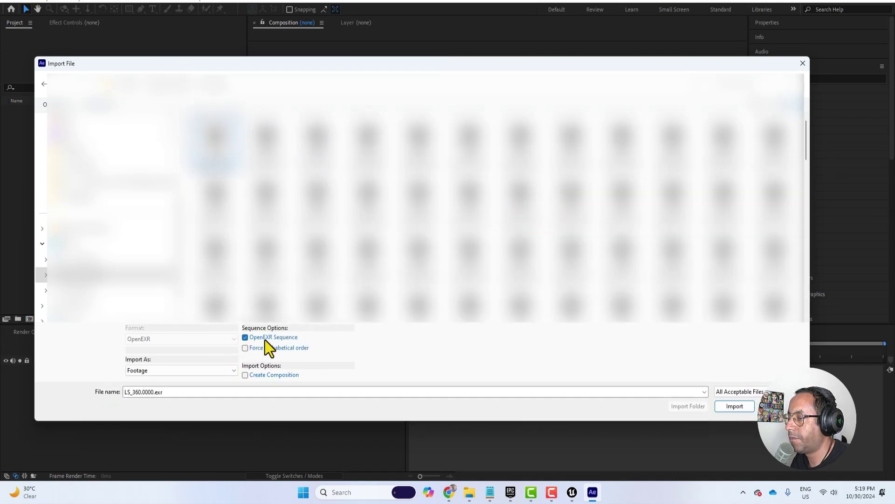
{"action": "left_click", "coordinate": [734, 404]}
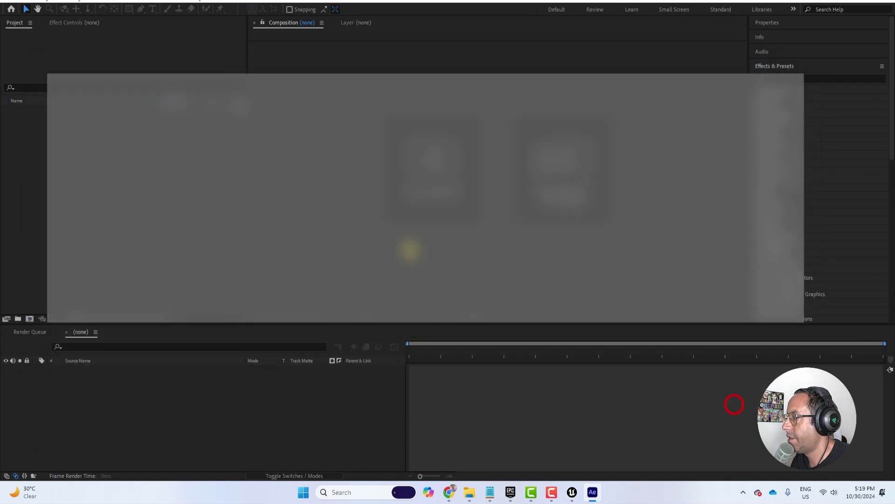
{"action": "left_click_drag", "start_coordinate": [50, 110], "coordinate": [456, 171]}
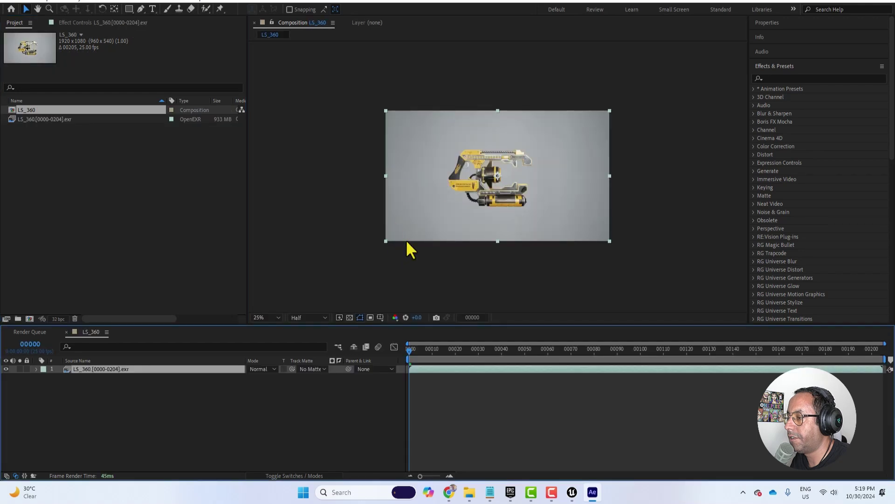
Add an adjustment layer above the LS_360 footage
{"action": "scroll", "coordinate": [409, 242], "scroll_direction": "up", "scroll_amount": 2}
{"action": "left_click", "coordinate": [677, 349]}
{"action": "left_click", "coordinate": [184, 401]}
{"action": "right_click", "coordinate": [204, 405]}
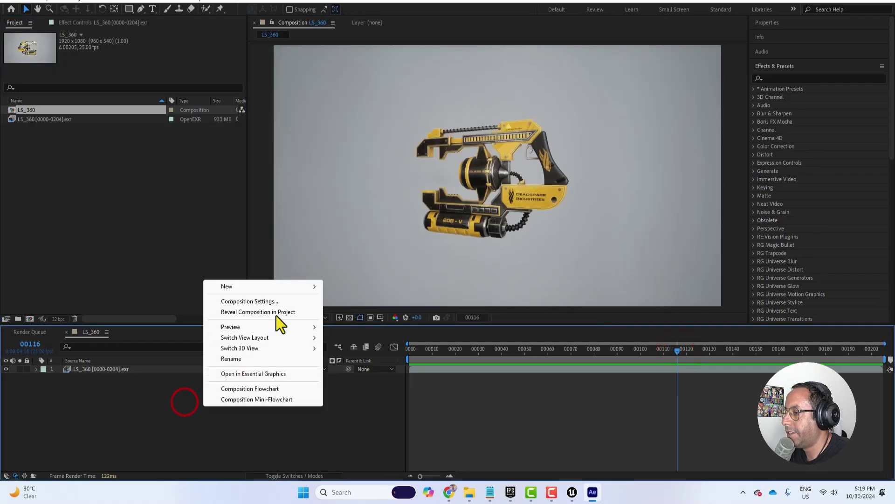
{"action": "left_click", "coordinate": [304, 287]}
{"action": "left_click", "coordinate": [398, 367]}
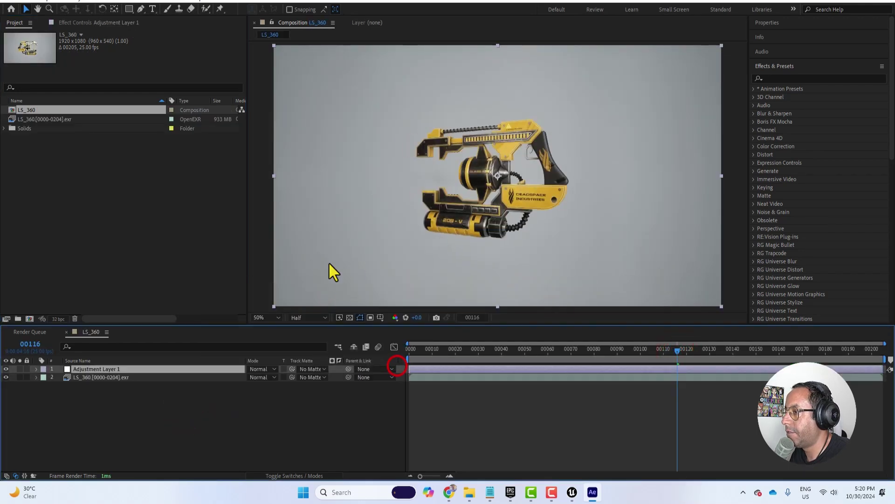
Apply Curves to the adjustment layer and nudge its points for subtle contrast
{"action": "left_click", "coordinate": [98, 22]}
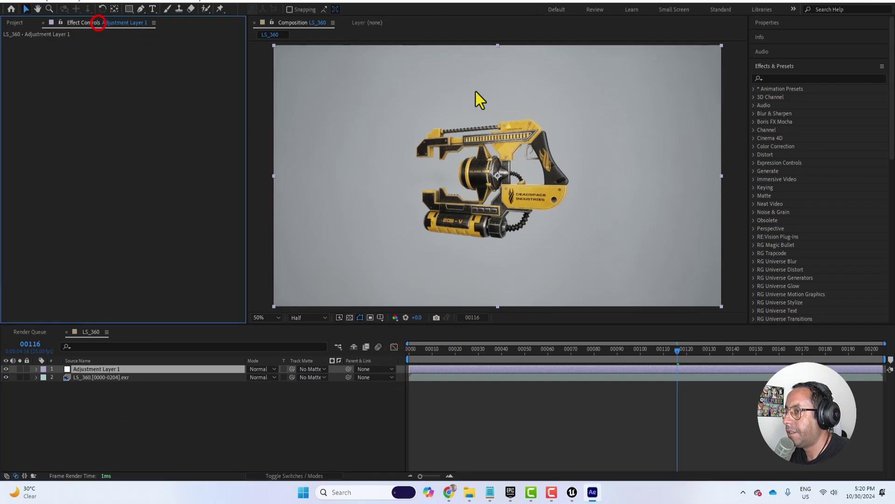
{"action": "left_click", "coordinate": [801, 79]}
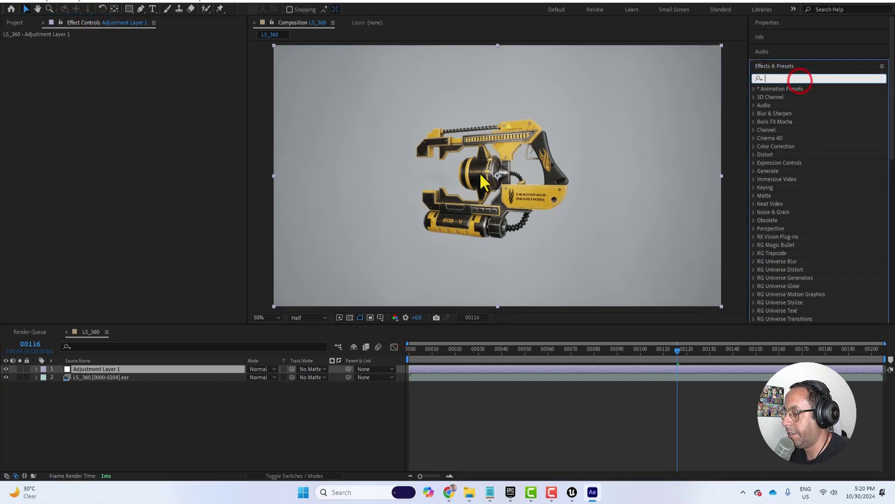
{"action": "type", "text": "curv"}
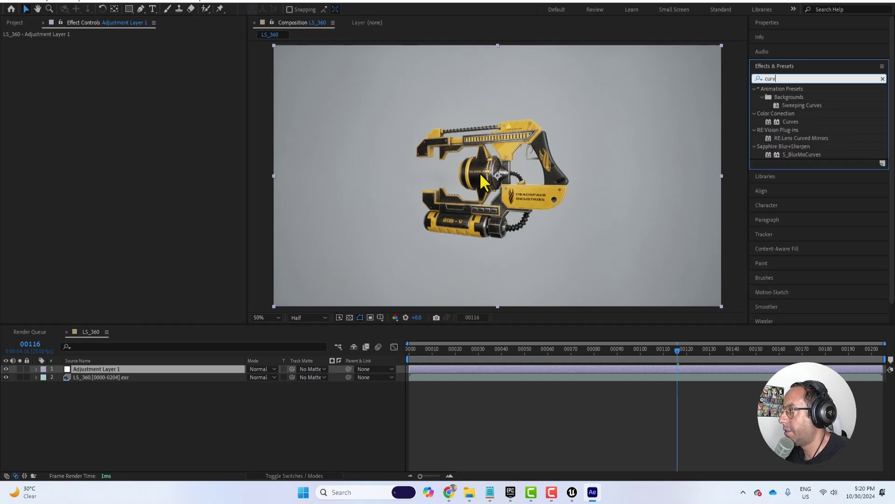
{"action": "left_click_drag", "start_coordinate": [791, 121], "coordinate": [89, 124]}
{"action": "left_click", "coordinate": [55, 166]}
{"action": "left_click_drag", "start_coordinate": [54, 175], "coordinate": [53, 171]}
{"action": "left_click_drag", "start_coordinate": [92, 123], "coordinate": [92, 126]}
{"action": "right_click", "coordinate": [96, 409]}
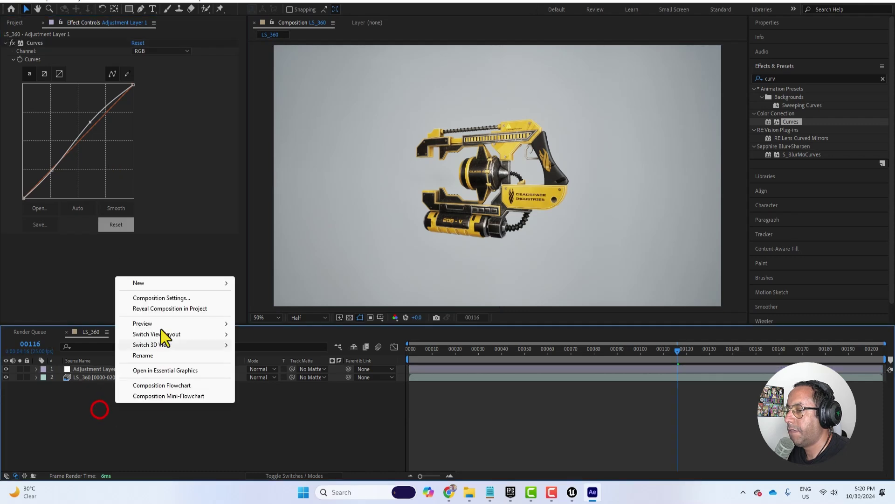
{"action": "left_click", "coordinate": [193, 280]}
Add a dark blue solid with a full-size ellipse mask set to Subtract, feathered 338 px
{"action": "left_click", "coordinate": [314, 309]}
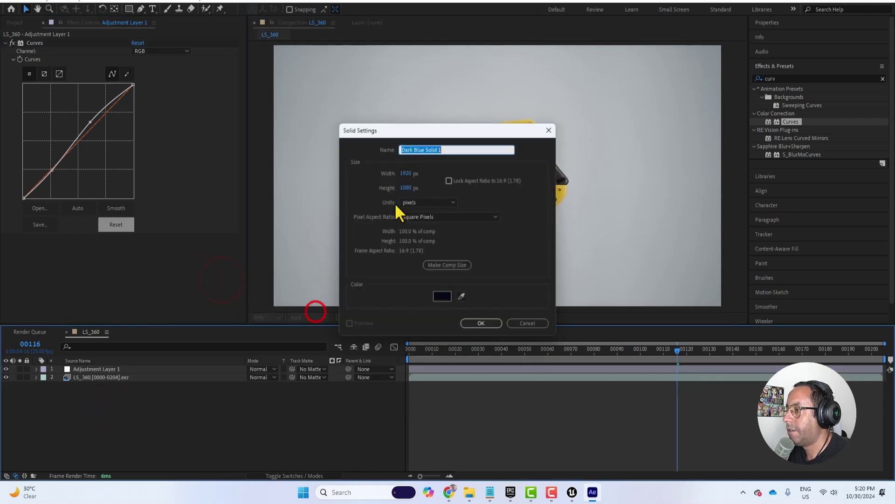
{"action": "left_click", "coordinate": [479, 322]}
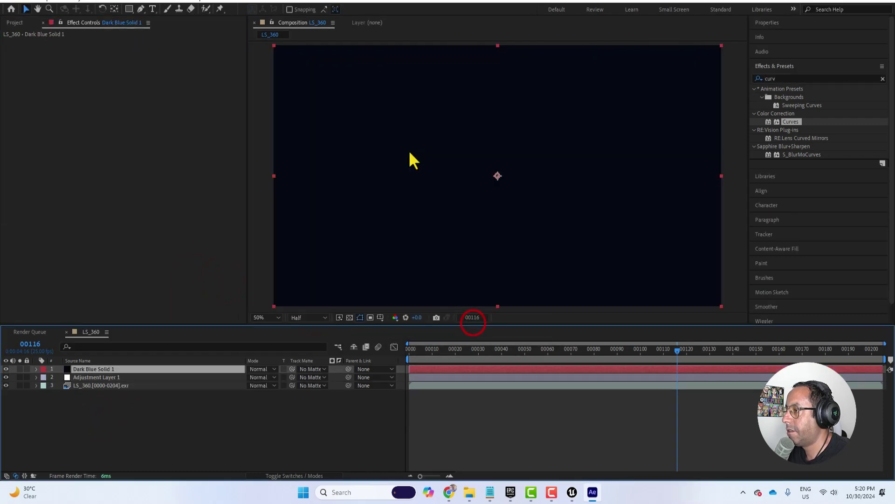
{"action": "left_click", "coordinate": [129, 9]}
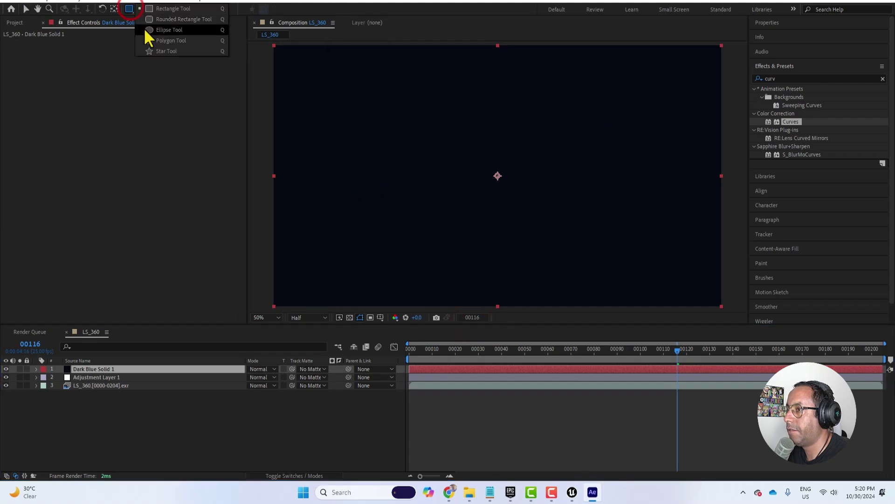
{"action": "left_click", "coordinate": [176, 31]}
{"action": "double_click", "coordinate": [127, 5]}
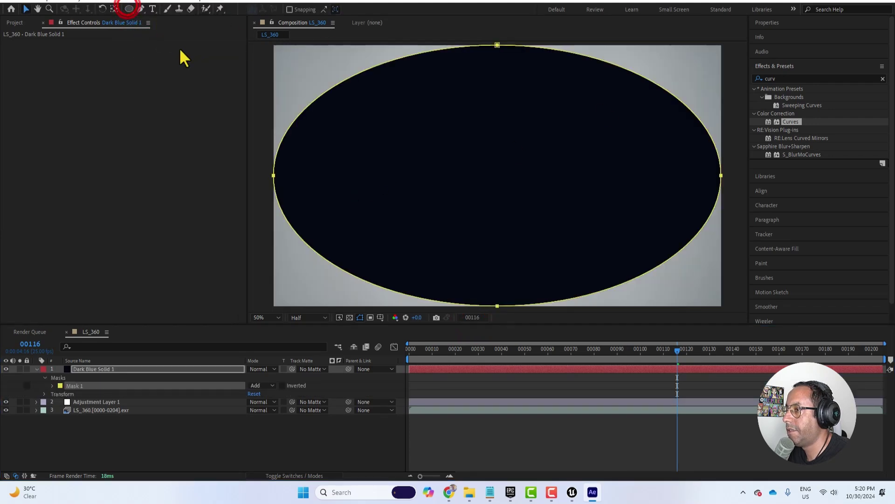
{"action": "left_click", "coordinate": [272, 386]}
{"action": "left_click", "coordinate": [286, 417]}
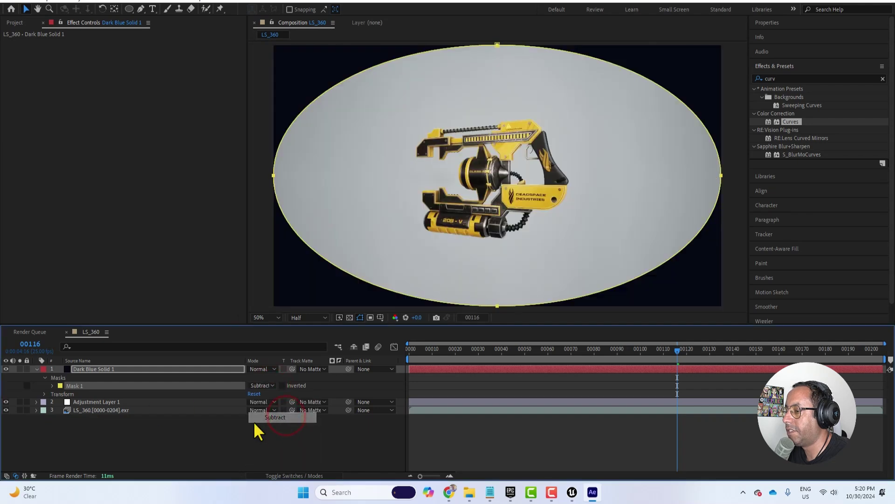
{"action": "key", "text": "f"}
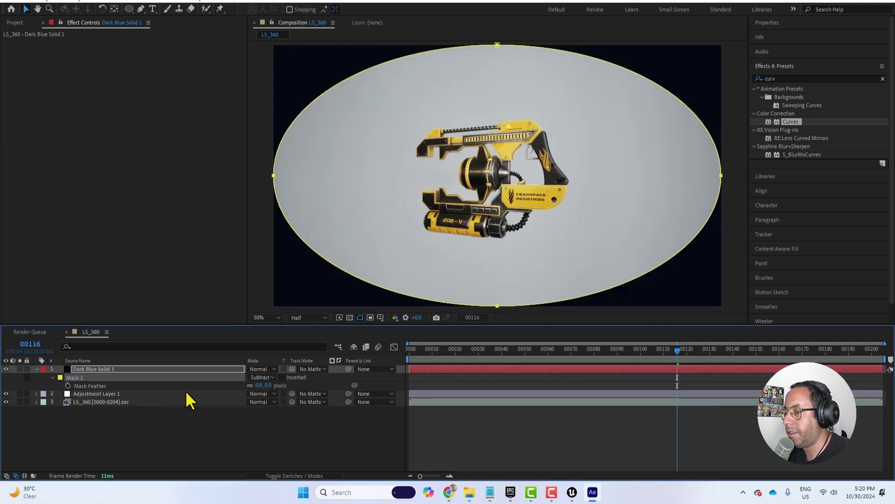
{"action": "left_click_drag", "start_coordinate": [272, 390], "coordinate": [385, 385]}
Blend the vignette solid as Soft Light at 50% opacity
{"action": "left_click", "coordinate": [257, 369]}
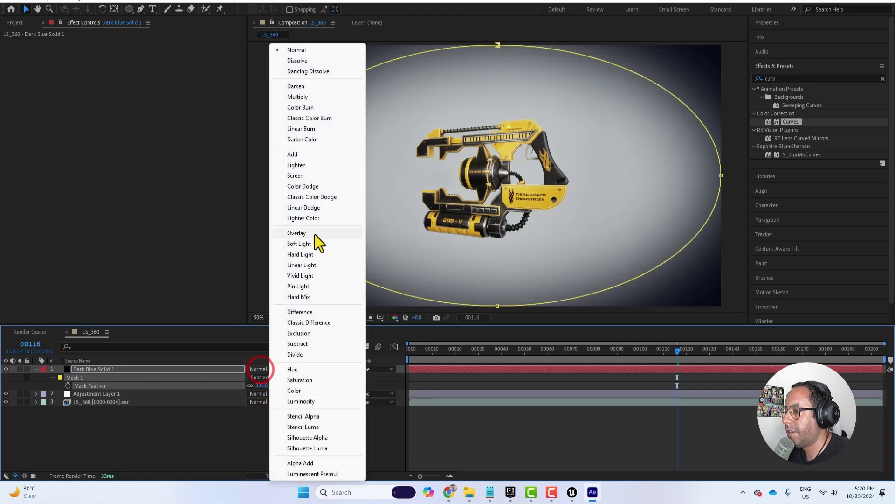
{"action": "left_click", "coordinate": [315, 233]}
{"action": "left_click", "coordinate": [261, 368]}
{"action": "left_click", "coordinate": [310, 243]}
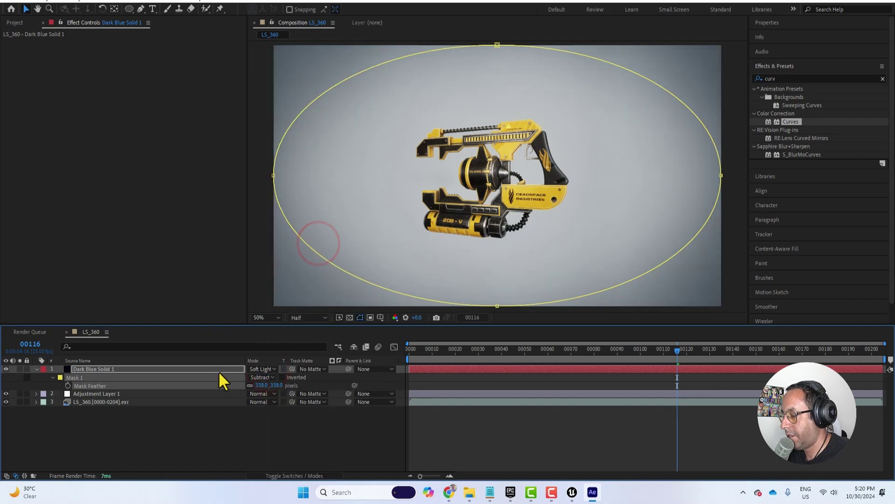
{"action": "key", "text": "t"}
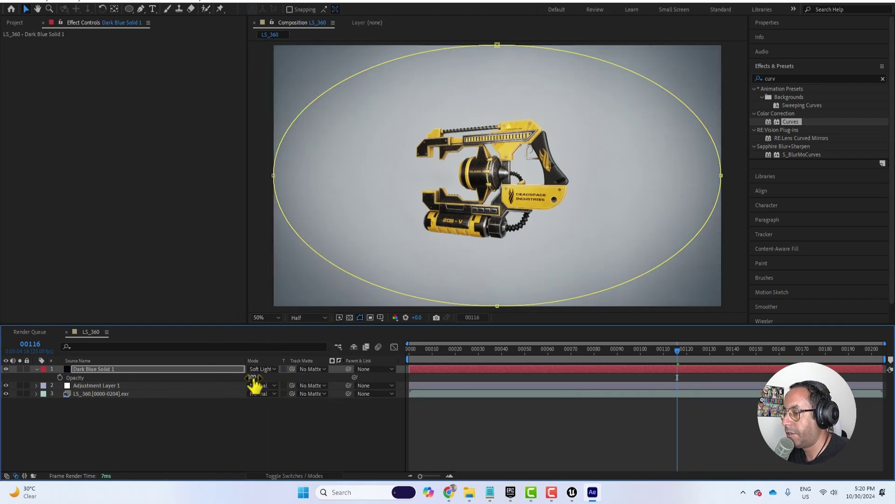
{"action": "left_click_drag", "start_coordinate": [252, 377], "coordinate": [236, 376]}
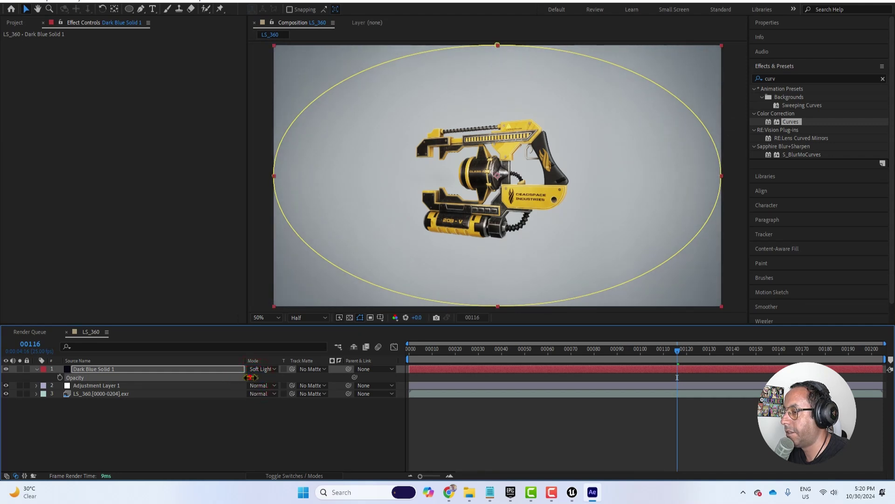
{"action": "left_click", "coordinate": [261, 464]}
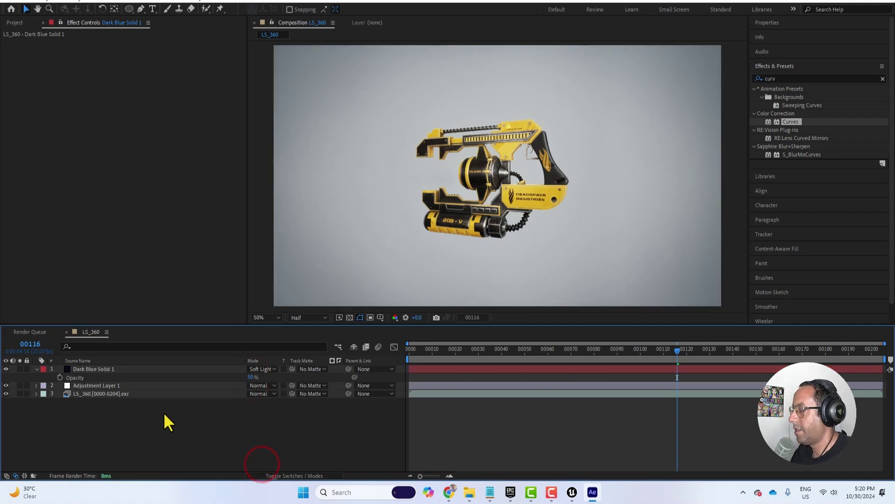
Preview the graded LS_360 turntable, then queue it as H.264 output LS_360.mp4 with Best Settings
{"action": "key", "text": "space"}
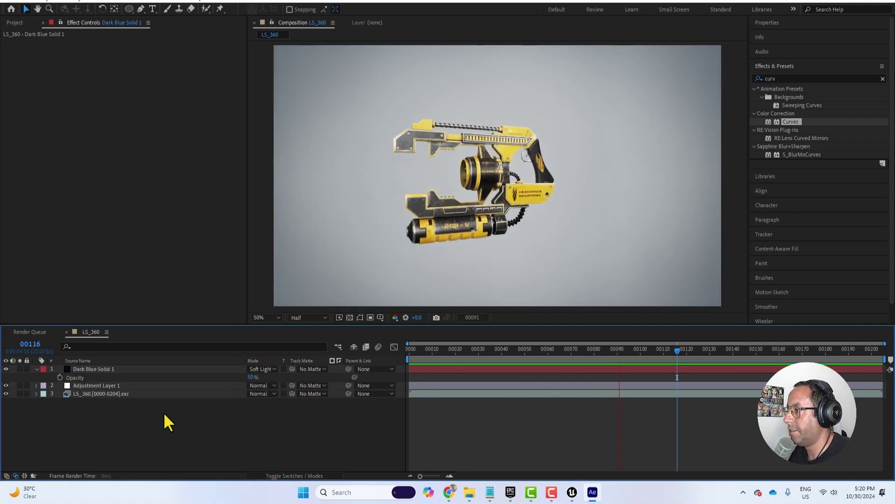
{"action": "key", "text": "space"}
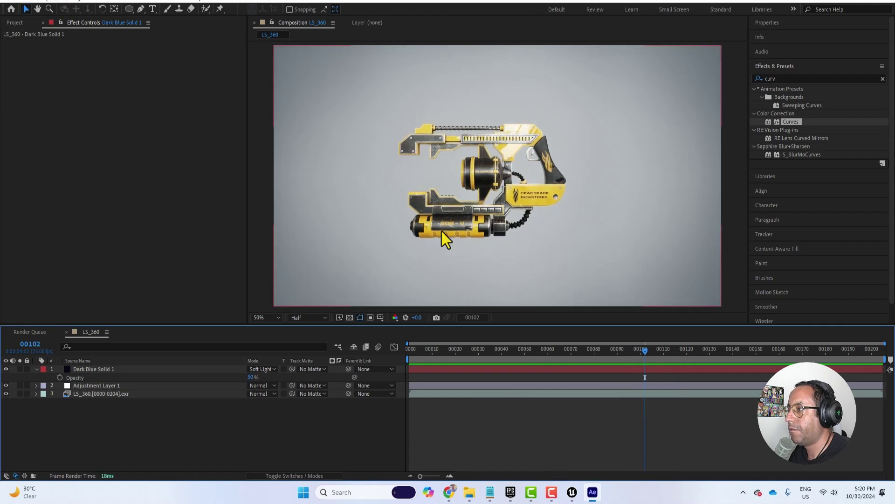
{"action": "left_click", "coordinate": [50, 1]}
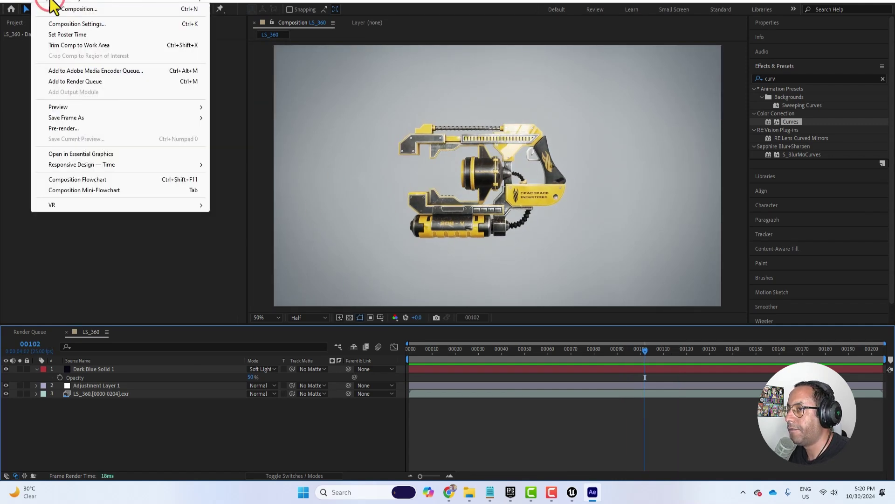
{"action": "left_click", "coordinate": [103, 81]}
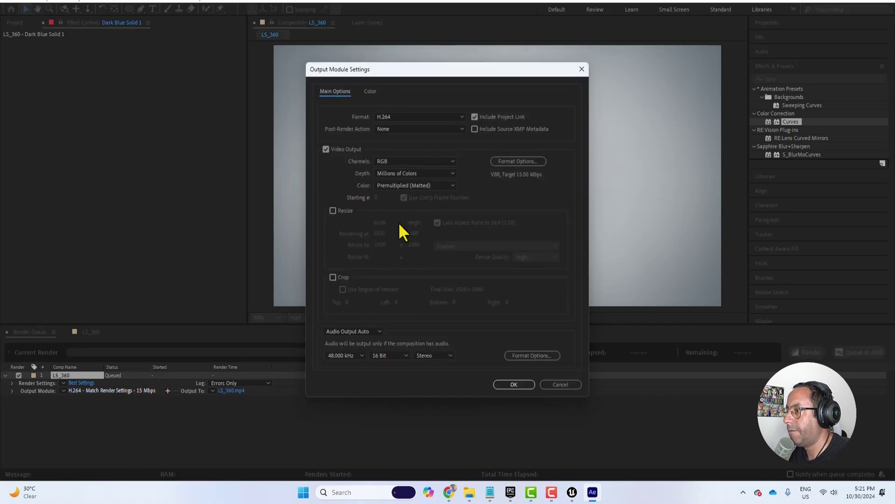
{"action": "left_click", "coordinate": [513, 384]}
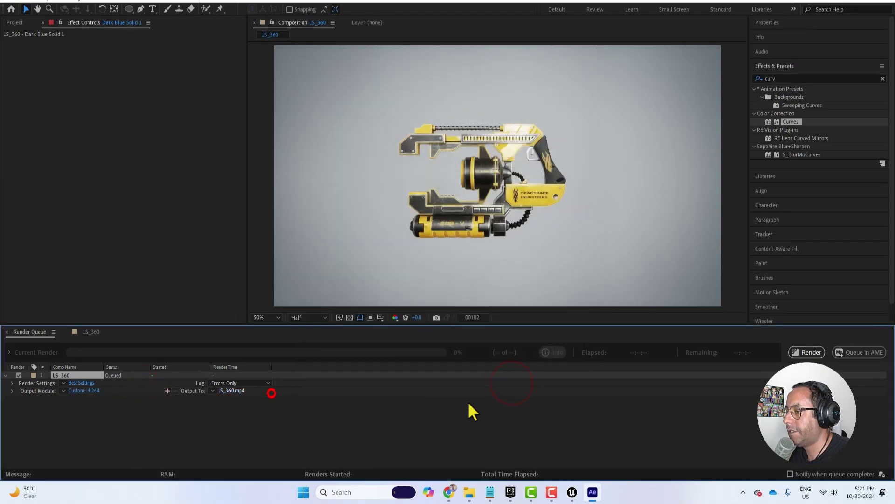